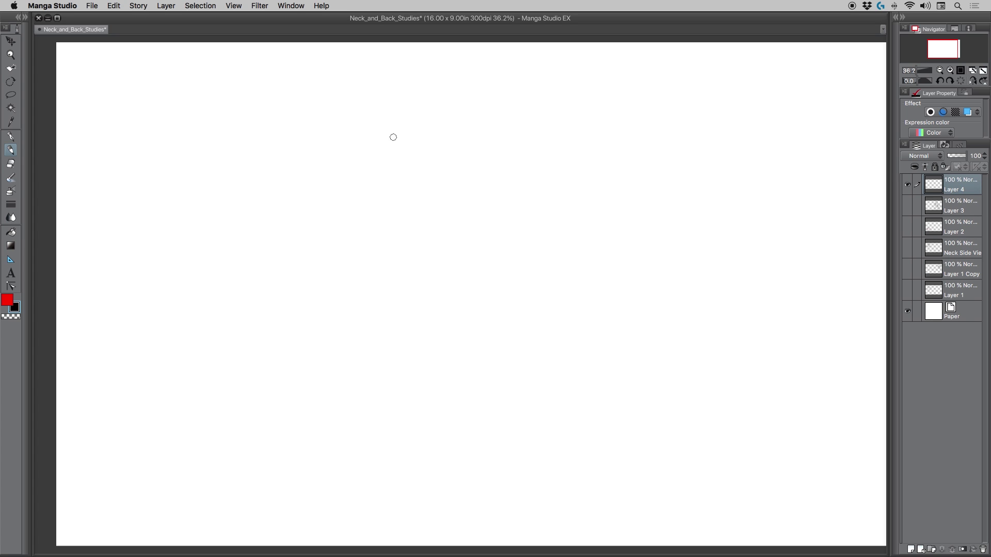
# Step: Sketch the jawline sloping forward from the jaw's rear corner to the chin, with short strokes rising at both ends
pyautogui.moveTo(377, 135)
pyautogui.mouseDown()
pyautogui.moveTo(525, 147)
pyautogui.moveTo(404, 149)
pyautogui.moveTo(491, 149)
pyautogui.moveTo(400, 140)
pyautogui.moveTo(560, 189)
pyautogui.moveTo(595, 175)
pyautogui.moveTo(571, 182)
pyautogui.moveTo(591, 151)
pyautogui.mouseUp()
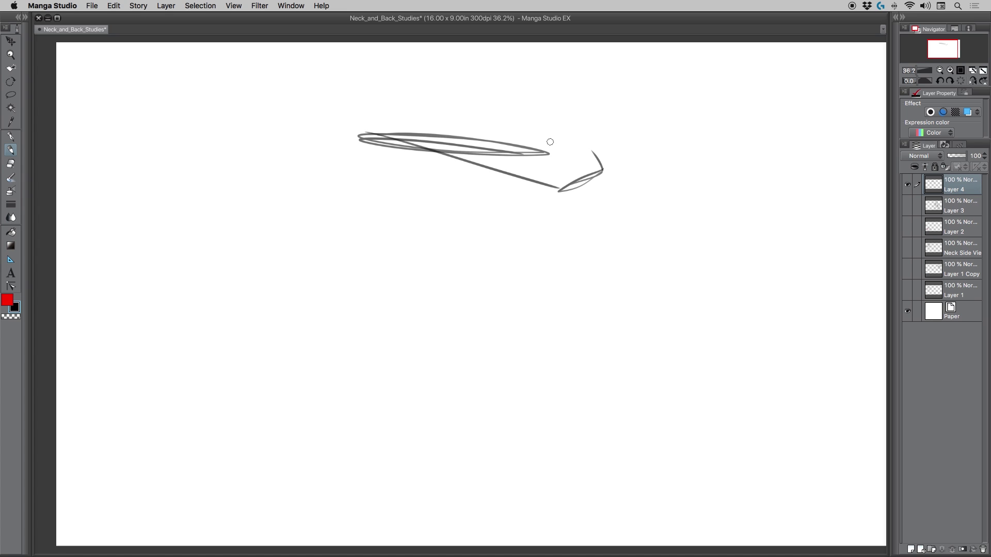
pyautogui.moveTo(373, 133); pyautogui.dragTo(368, 136)
pyautogui.moveTo(560, 192)
pyautogui.mouseDown()
pyautogui.moveTo(495, 192)
pyautogui.moveTo(567, 192)
pyautogui.moveTo(376, 130)
pyautogui.mouseUp()
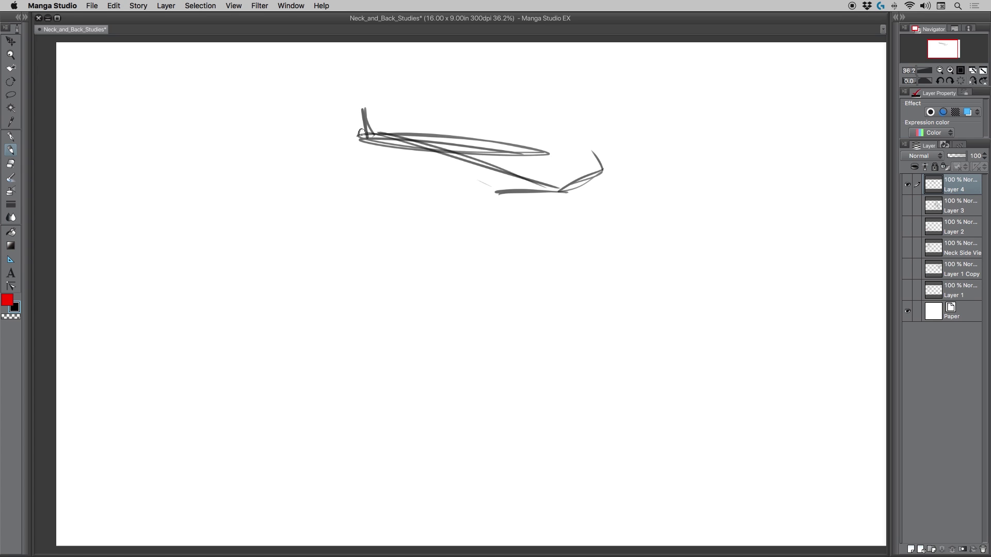
pyautogui.moveTo(355, 90)
pyautogui.mouseDown()
pyautogui.moveTo(363, 136)
pyautogui.moveTo(546, 188)
pyautogui.moveTo(582, 142)
pyautogui.mouseUp()
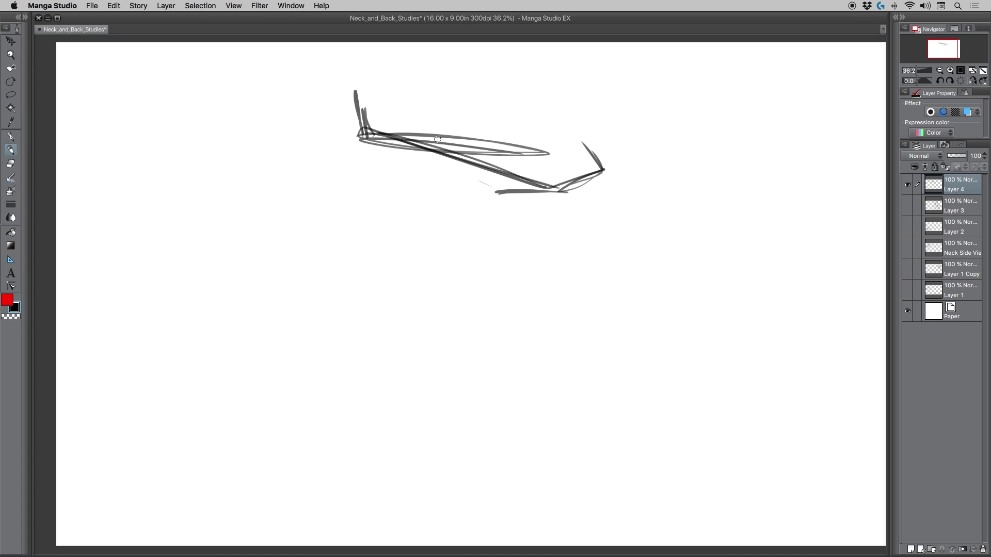
pyautogui.moveTo(534, 181); pyautogui.dragTo(362, 133)
pyautogui.moveTo(353, 91); pyautogui.dragTo(363, 139)
# Step: Draw the front contour of the throat dropping from under the jaw and angling back toward the pit of the neck
pyautogui.moveTo(503, 192)
pyautogui.mouseDown()
pyautogui.moveTo(498, 266)
pyautogui.moveTo(452, 350)
pyautogui.mouseUp()
pyautogui.moveTo(500, 266); pyautogui.dragTo(506, 192)
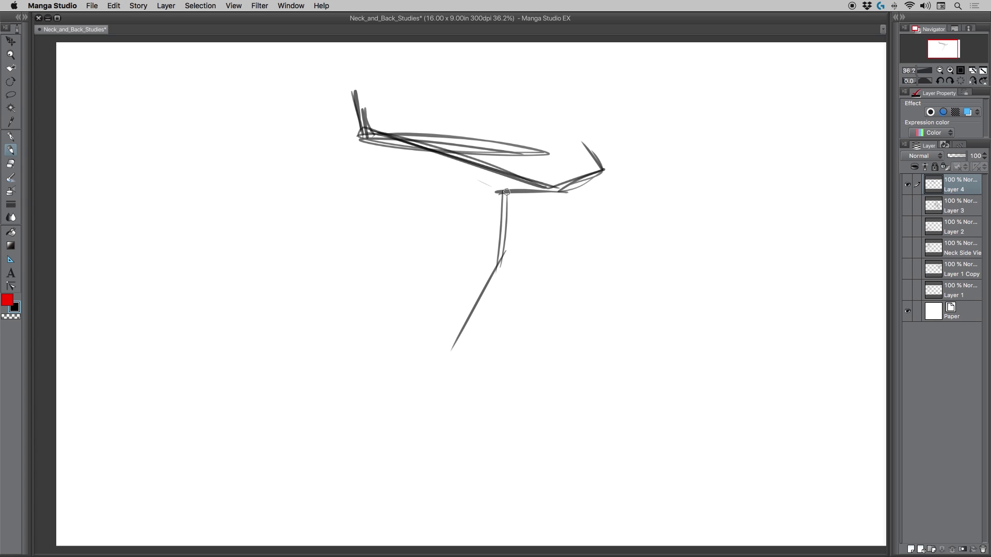
pyautogui.moveTo(498, 263); pyautogui.dragTo(465, 332)
pyautogui.moveTo(476, 307); pyautogui.dragTo(470, 339)
# Step: Sketch the back of the neck as a long curve that sweeps outward toward the shoulder
pyautogui.moveTo(273, 81); pyautogui.dragTo(270, 224)
pyautogui.moveTo(283, 149); pyautogui.dragTo(258, 292)
pyautogui.moveTo(280, 181)
pyautogui.mouseDown()
pyautogui.moveTo(256, 300)
pyautogui.moveTo(259, 250)
pyautogui.moveTo(237, 292)
pyautogui.mouseUp()
pyautogui.moveTo(277, 201); pyautogui.dragTo(220, 307)
pyautogui.moveTo(282, 184); pyautogui.dragTo(224, 306)
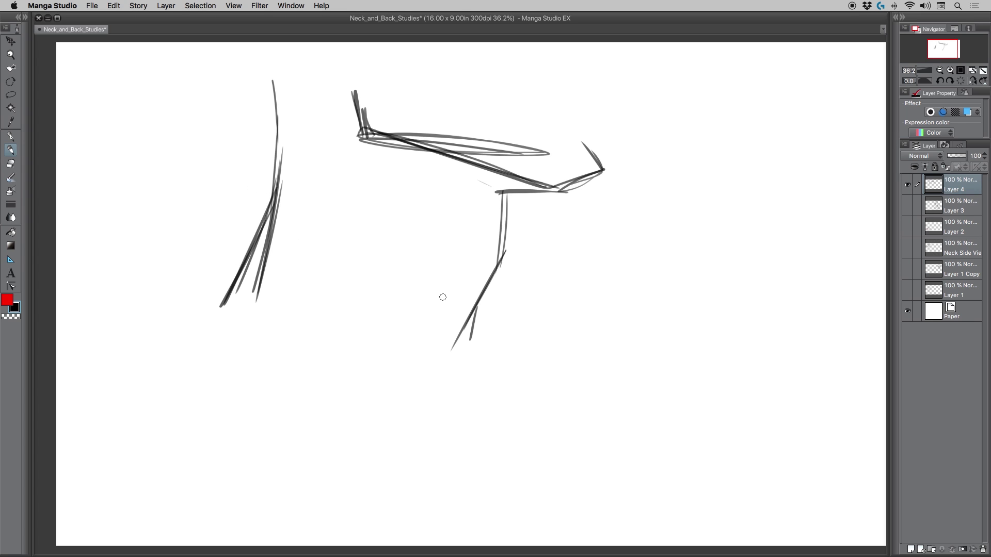
# Step: Move the whole sketch closer to the canvas centre and erase the stray construction lines above and below the jawline
pyautogui.press('k')
pyautogui.moveTo(294, 205); pyautogui.dragTo(356, 256)
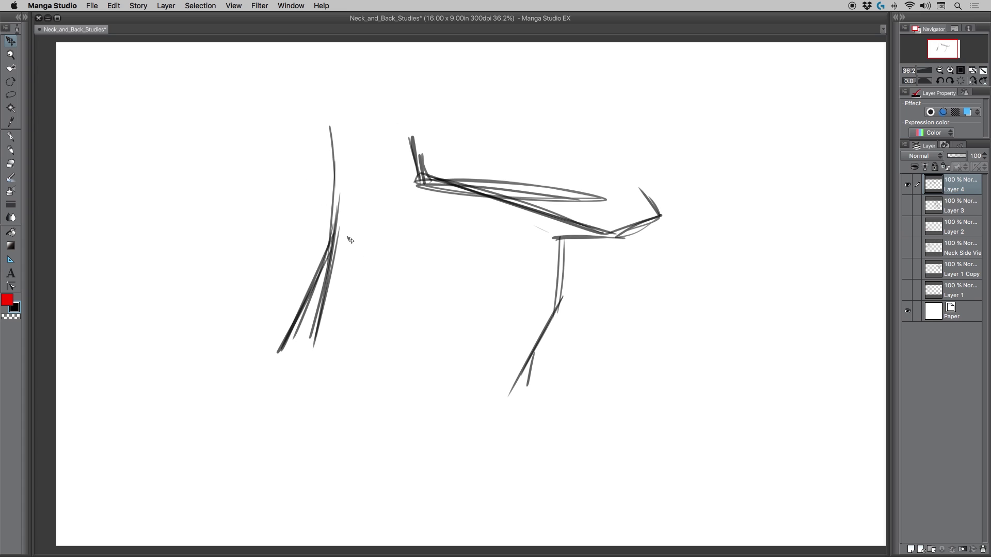
pyautogui.press('e')
pyautogui.moveTo(454, 173)
pyautogui.mouseDown()
pyautogui.moveTo(539, 198)
pyautogui.moveTo(451, 173)
pyautogui.moveTo(553, 199)
pyautogui.moveTo(512, 175)
pyautogui.moveTo(580, 184)
pyautogui.moveTo(625, 209)
pyautogui.moveTo(513, 177)
pyautogui.moveTo(481, 182)
pyautogui.moveTo(525, 199)
pyautogui.moveTo(462, 185)
pyautogui.moveTo(439, 192)
pyautogui.moveTo(396, 175)
pyautogui.moveTo(477, 207)
pyautogui.mouseUp()
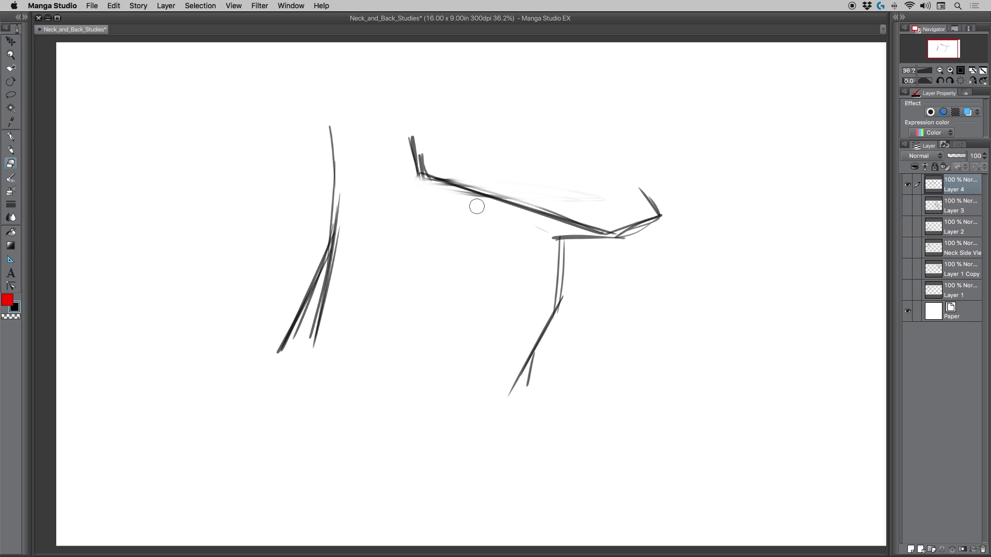
# Step: Darken the throat contour and extend and reinforce the curve along the back of the neck
pyautogui.press('p')
pyautogui.moveTo(561, 247)
pyautogui.mouseDown()
pyautogui.moveTo(557, 306)
pyautogui.moveTo(509, 396)
pyautogui.mouseUp()
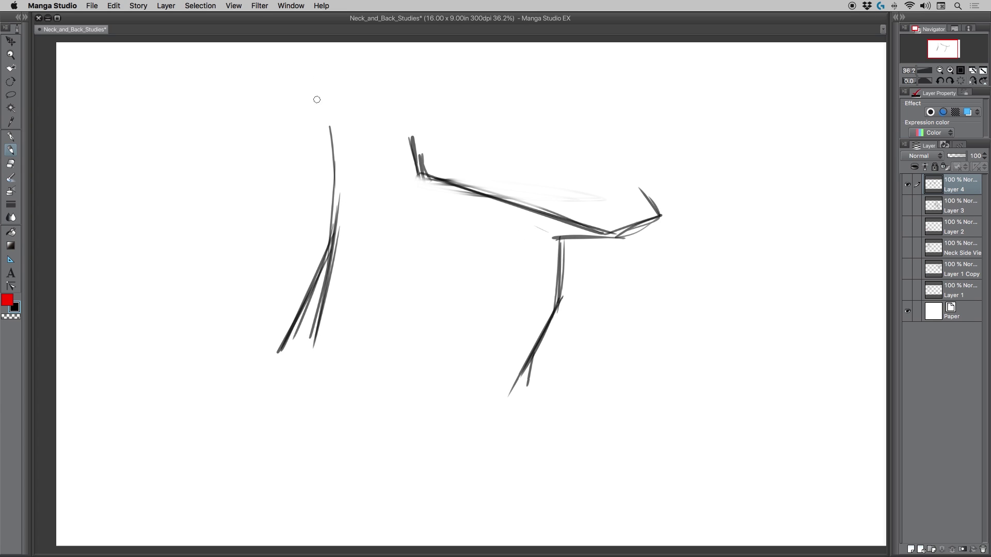
pyautogui.moveTo(320, 110)
pyautogui.mouseDown()
pyautogui.moveTo(336, 183)
pyautogui.moveTo(288, 313)
pyautogui.mouseUp()
# Step: Draw a red double-headed arrow following the curve beside the back of the neck
pyautogui.moveTo(305, 171)
pyautogui.mouseDown()
pyautogui.moveTo(296, 251)
pyautogui.moveTo(297, 233)
pyautogui.mouseUp()
pyautogui.press('super+z')
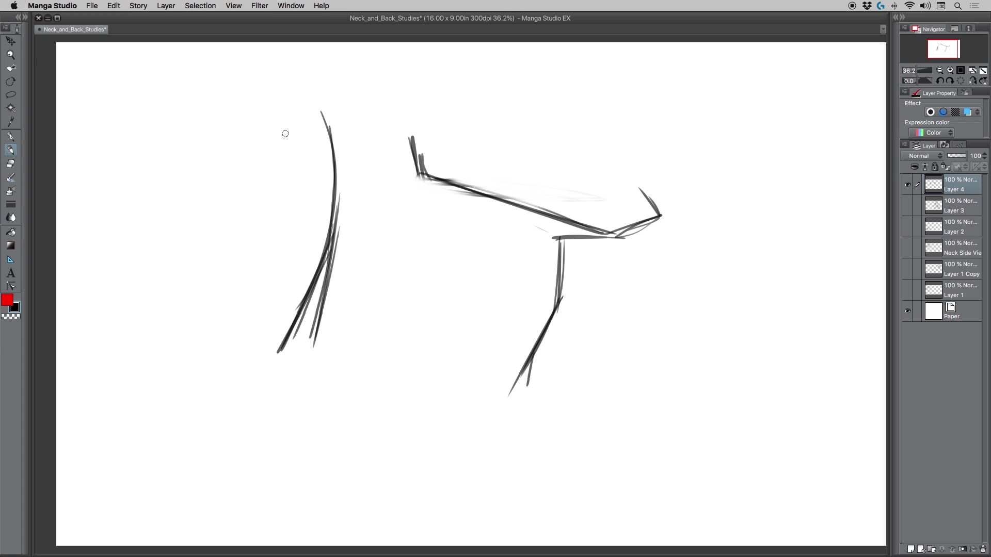
pyautogui.moveTo(308, 181)
pyautogui.mouseDown()
pyautogui.moveTo(293, 247)
pyautogui.moveTo(291, 231)
pyautogui.mouseUp()
pyautogui.moveTo(308, 178)
pyautogui.mouseDown()
pyautogui.moveTo(295, 240)
pyautogui.moveTo(301, 191)
pyautogui.mouseUp()
pyautogui.moveTo(307, 174); pyautogui.dragTo(313, 195)
pyautogui.press('x')
# Step: Reinforce the throat contour in black and add a second, slightly inner line along the back of the neck
pyautogui.moveTo(558, 240)
pyautogui.mouseDown()
pyautogui.moveTo(556, 308)
pyautogui.moveTo(528, 365)
pyautogui.mouseUp()
pyautogui.moveTo(558, 280)
pyautogui.mouseDown()
pyautogui.moveTo(560, 244)
pyautogui.moveTo(558, 276)
pyautogui.mouseUp()
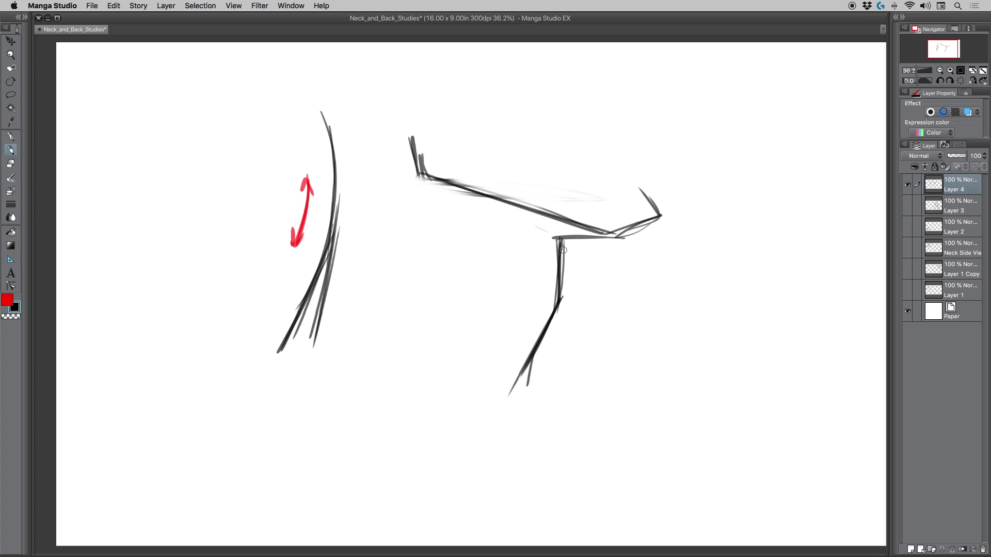
pyautogui.moveTo(563, 240)
pyautogui.mouseDown()
pyautogui.moveTo(557, 301)
pyautogui.moveTo(517, 380)
pyautogui.mouseUp()
pyautogui.moveTo(320, 109); pyautogui.dragTo(328, 242)
pyautogui.moveTo(329, 130); pyautogui.dragTo(304, 304)
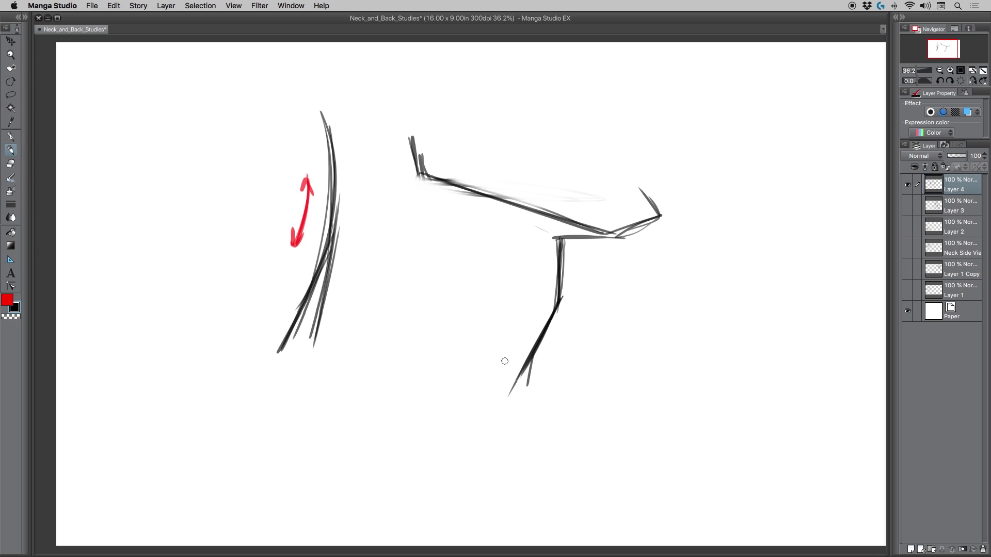
# Step: Draw the pit of the neck and sketch the sternomastoid's front edge running diagonally down from the jaw corner
pyautogui.moveTo(533, 372)
pyautogui.mouseDown()
pyautogui.moveTo(528, 393)
pyautogui.moveTo(547, 412)
pyautogui.moveTo(487, 318)
pyautogui.mouseUp()
pyautogui.moveTo(469, 275); pyautogui.dragTo(442, 200)
pyautogui.moveTo(460, 253); pyautogui.dragTo(440, 192)
pyautogui.moveTo(453, 238)
pyautogui.mouseDown()
pyautogui.moveTo(426, 184)
pyautogui.moveTo(457, 250)
pyautogui.mouseUp()
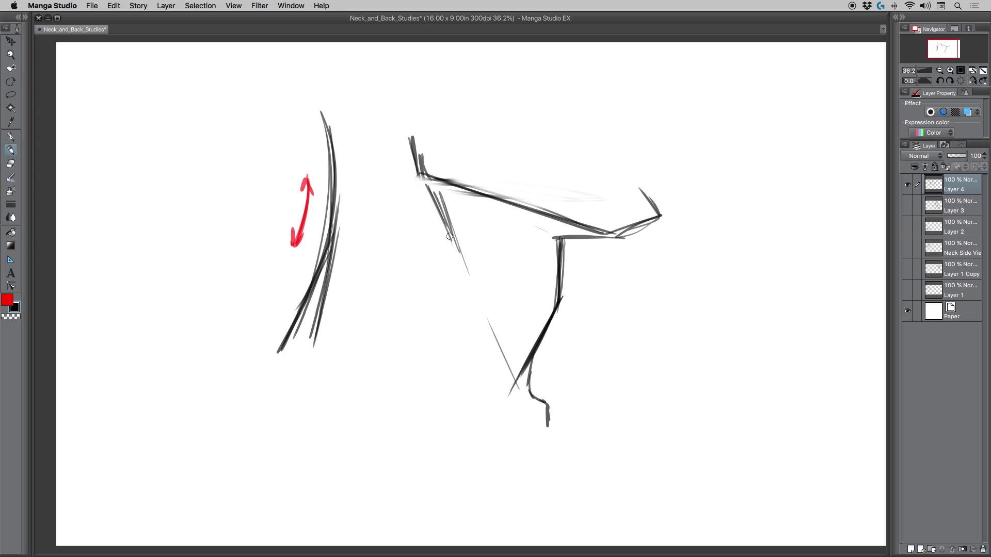
pyautogui.moveTo(429, 185); pyautogui.dragTo(460, 258)
# Step: Sketch the sternomastoid's rear edge down to the pit of the neck and strengthen the lower part of both edges
pyautogui.moveTo(492, 391); pyautogui.dragTo(439, 328)
pyautogui.moveTo(480, 384)
pyautogui.mouseDown()
pyautogui.moveTo(393, 261)
pyautogui.moveTo(371, 166)
pyautogui.moveTo(401, 275)
pyautogui.moveTo(430, 286)
pyautogui.mouseUp()
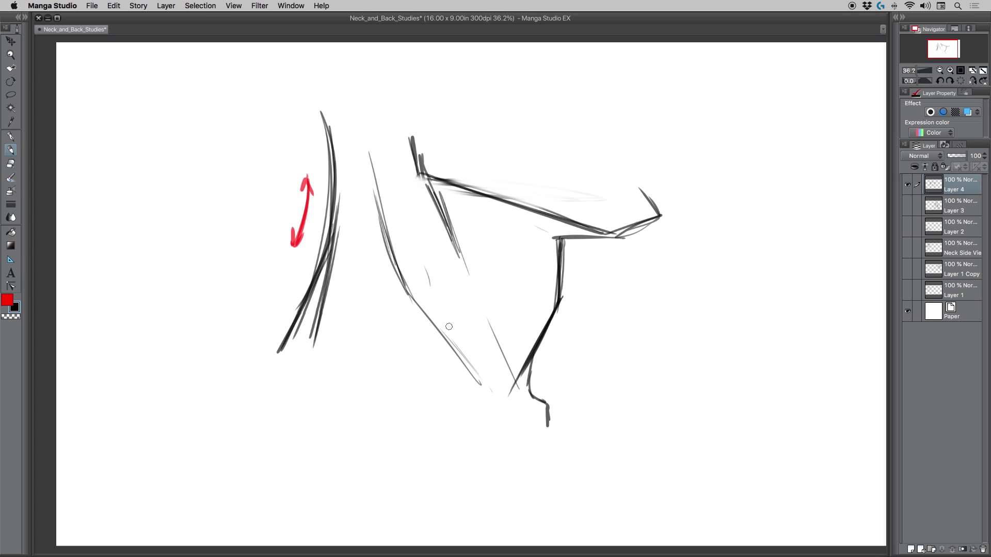
pyautogui.moveTo(482, 316); pyautogui.dragTo(519, 387)
pyautogui.moveTo(430, 315); pyautogui.dragTo(498, 392)
pyautogui.moveTo(481, 316); pyautogui.dragTo(521, 389)
pyautogui.moveTo(466, 355); pyautogui.dragTo(506, 395)
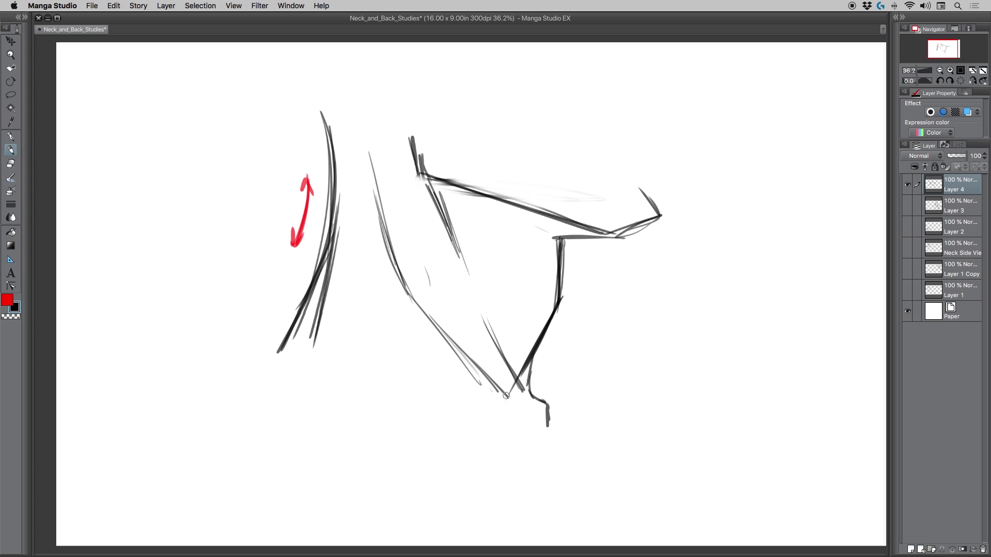
pyautogui.moveTo(476, 363)
pyautogui.mouseDown()
pyautogui.moveTo(498, 408)
pyautogui.moveTo(489, 369)
pyautogui.moveTo(519, 399)
pyautogui.moveTo(485, 368)
pyautogui.moveTo(503, 392)
pyautogui.moveTo(529, 398)
pyautogui.moveTo(503, 408)
pyautogui.mouseUp()
pyautogui.press('super+z')
pyautogui.press('super+z')
pyautogui.press('super+z')
pyautogui.press('super+z')
pyautogui.press('super+z')
# Step: Firm up the sternomastoid's lower end and outline the collarbone extending back from the pit of the neck to a rounded outer end
pyautogui.moveTo(454, 338); pyautogui.dragTo(500, 396)
pyautogui.moveTo(495, 341); pyautogui.dragTo(524, 390)
pyautogui.moveTo(440, 321)
pyautogui.mouseDown()
pyautogui.moveTo(505, 398)
pyautogui.moveTo(515, 383)
pyautogui.moveTo(521, 401)
pyautogui.moveTo(450, 413)
pyautogui.moveTo(357, 405)
pyautogui.mouseUp()
pyautogui.moveTo(546, 426); pyautogui.dragTo(387, 452)
pyautogui.moveTo(467, 434); pyautogui.dragTo(390, 447)
pyautogui.moveTo(399, 446)
pyautogui.mouseDown()
pyautogui.moveTo(527, 429)
pyautogui.moveTo(431, 440)
pyautogui.moveTo(388, 457)
pyautogui.mouseUp()
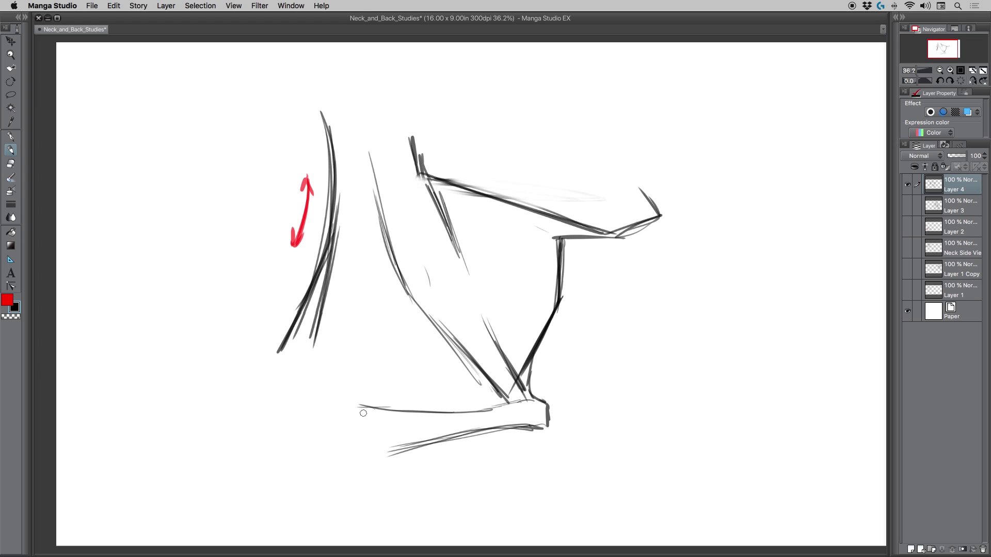
pyautogui.moveTo(357, 410)
pyautogui.mouseDown()
pyautogui.moveTo(341, 431)
pyautogui.moveTo(379, 453)
pyautogui.mouseUp()
pyautogui.moveTo(353, 406)
pyautogui.mouseDown()
pyautogui.moveTo(338, 428)
pyautogui.moveTo(395, 459)
pyautogui.mouseUp()
pyautogui.moveTo(341, 430)
pyautogui.mouseDown()
pyautogui.moveTo(374, 453)
pyautogui.moveTo(432, 438)
pyautogui.mouseUp()
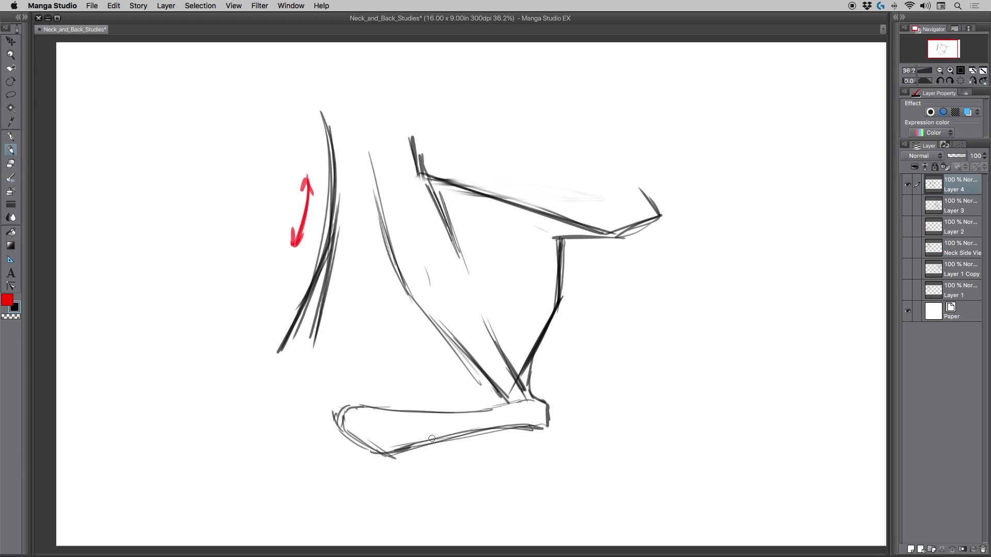
# Step: Redraw the back-of-neck contour with a wider sweep out toward the shoulder
pyautogui.moveTo(319, 112)
pyautogui.mouseDown()
pyautogui.moveTo(322, 230)
pyautogui.moveTo(306, 286)
pyautogui.mouseUp()
pyautogui.moveTo(326, 196); pyautogui.dragTo(276, 331)
pyautogui.moveTo(320, 236); pyautogui.dragTo(252, 358)
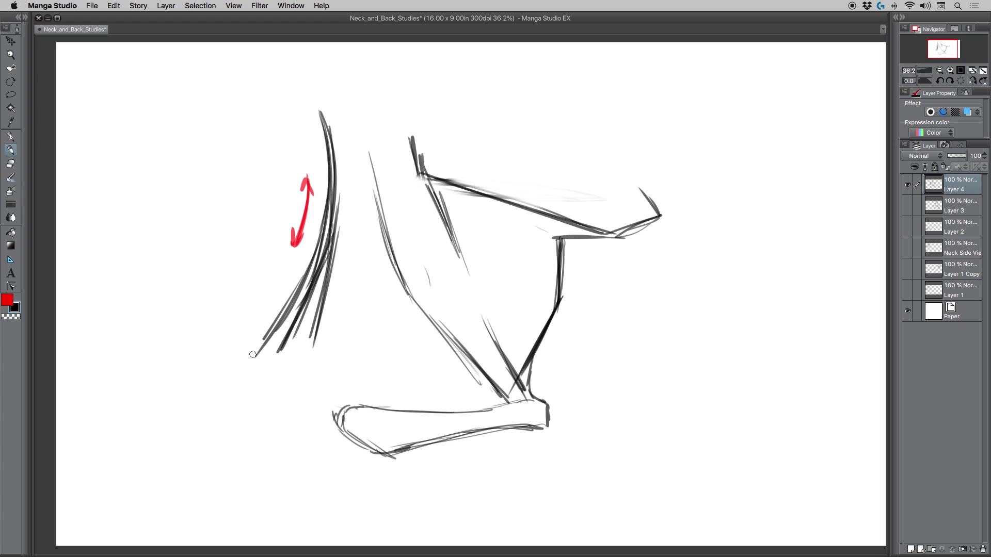
pyautogui.moveTo(302, 283); pyautogui.dragTo(238, 374)
pyautogui.moveTo(292, 306); pyautogui.dragTo(235, 383)
# Step: Draw the front edge of the trapezius running down from mid-neck to the top of the collarbone
pyautogui.moveTo(357, 263)
pyautogui.mouseDown()
pyautogui.moveTo(380, 359)
pyautogui.moveTo(374, 334)
pyautogui.mouseUp()
pyautogui.moveTo(356, 257); pyautogui.dragTo(387, 364)
pyautogui.moveTo(359, 281); pyautogui.dragTo(385, 410)
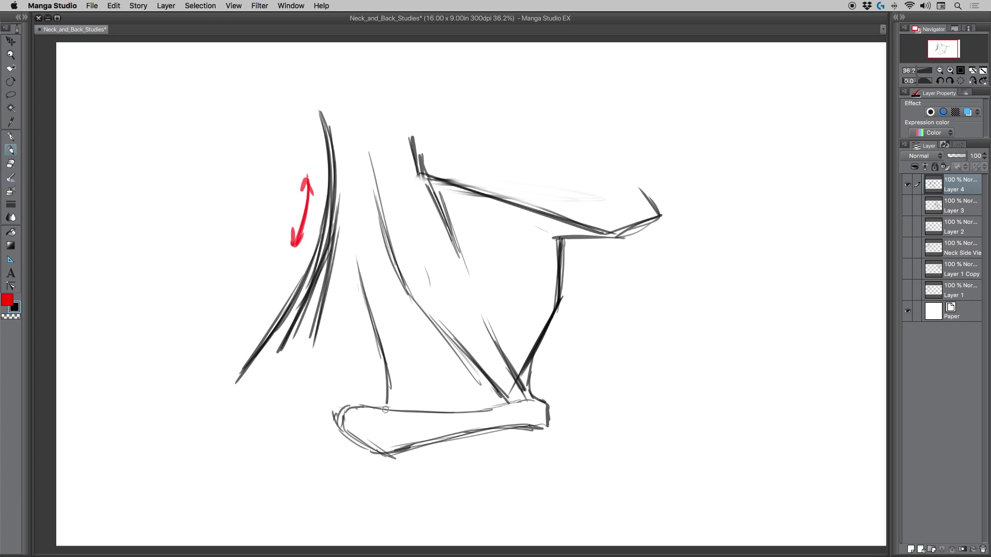
pyautogui.moveTo(378, 338)
pyautogui.mouseDown()
pyautogui.moveTo(386, 411)
pyautogui.moveTo(361, 288)
pyautogui.moveTo(367, 310)
pyautogui.mouseUp()
pyautogui.moveTo(358, 259); pyautogui.dragTo(395, 402)
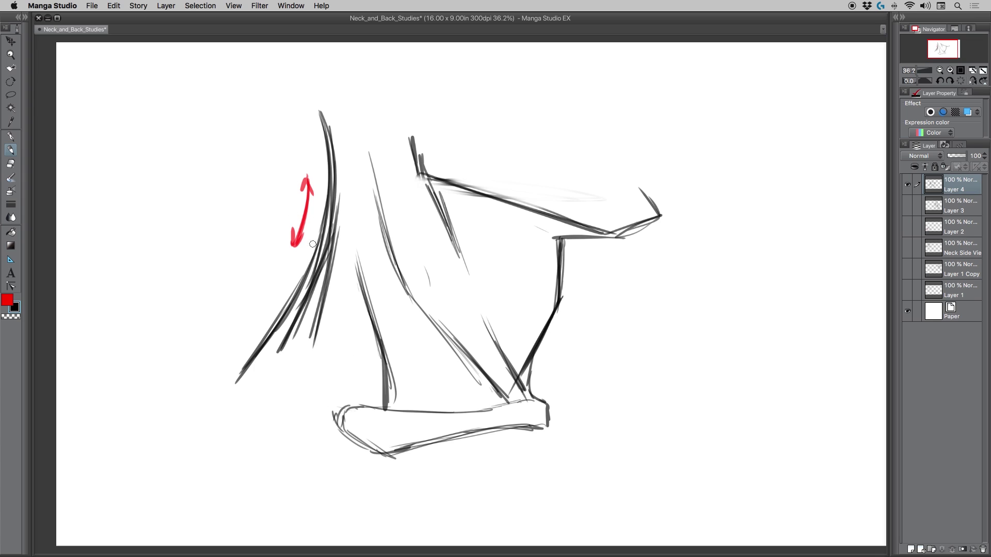
# Step: Erase the surplus inner lines behind the neck, then darken the outer trapezius contour and extend it to the shoulder
pyautogui.press('e')
pyautogui.moveTo(319, 276)
pyautogui.mouseDown()
pyautogui.moveTo(289, 326)
pyautogui.moveTo(324, 279)
pyautogui.moveTo(299, 338)
pyautogui.moveTo(318, 328)
pyautogui.moveTo(342, 150)
pyautogui.moveTo(331, 230)
pyautogui.moveTo(311, 106)
pyautogui.mouseUp()
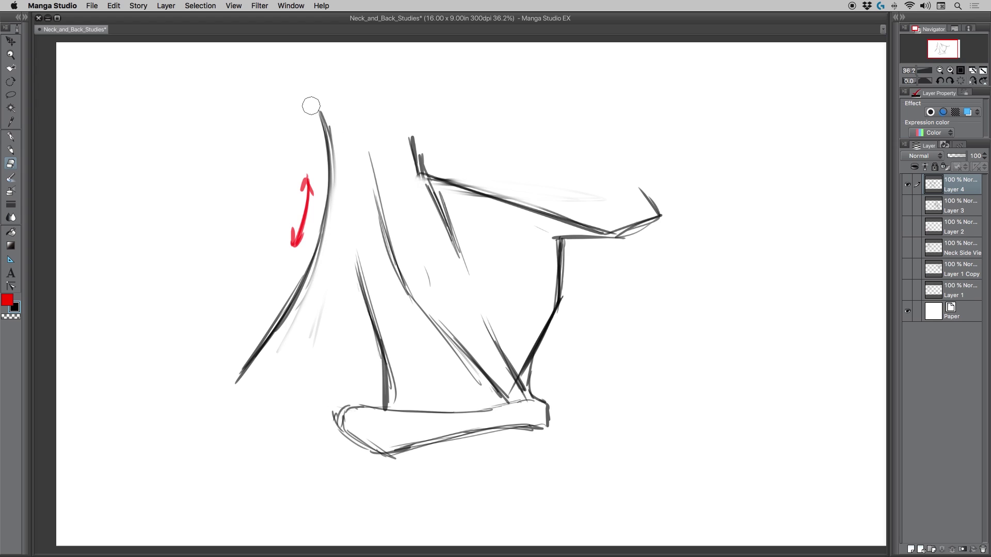
pyautogui.press('p')
pyautogui.moveTo(325, 178)
pyautogui.mouseDown()
pyautogui.moveTo(278, 320)
pyautogui.moveTo(221, 416)
pyautogui.mouseUp()
# Step: Sketch the shoulder contours below the trapezius and the outer end of the collarbone
pyautogui.moveTo(167, 462)
pyautogui.mouseDown()
pyautogui.moveTo(222, 421)
pyautogui.moveTo(251, 449)
pyautogui.moveTo(338, 438)
pyautogui.moveTo(383, 446)
pyautogui.moveTo(401, 459)
pyautogui.moveTo(391, 483)
pyautogui.mouseUp()
pyautogui.moveTo(413, 456); pyautogui.dragTo(387, 498)
pyautogui.moveTo(357, 531)
pyautogui.mouseDown()
pyautogui.moveTo(365, 448)
pyautogui.moveTo(357, 530)
pyautogui.mouseUp()
pyautogui.moveTo(338, 439)
pyautogui.mouseDown()
pyautogui.moveTo(278, 470)
pyautogui.moveTo(235, 460)
pyautogui.moveTo(283, 493)
pyautogui.mouseUp()
pyautogui.moveTo(242, 464); pyautogui.dragTo(206, 484)
pyautogui.moveTo(246, 446); pyautogui.dragTo(212, 422)
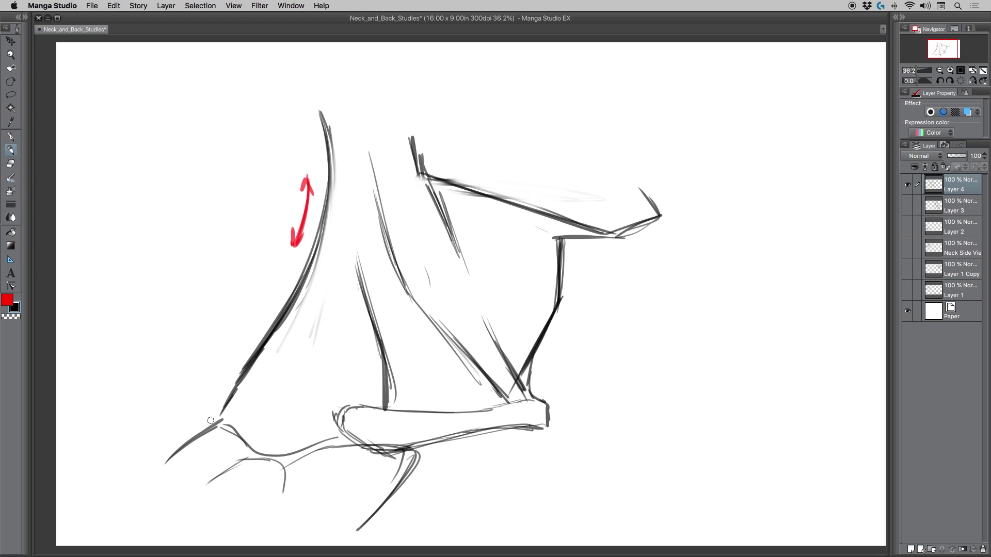
# Step: Add the chest lines descending from the underside of the collarbone and from the pit of the neck
pyautogui.moveTo(416, 448)
pyautogui.mouseDown()
pyautogui.moveTo(485, 437)
pyautogui.moveTo(428, 487)
pyautogui.mouseUp()
pyautogui.moveTo(489, 437)
pyautogui.mouseDown()
pyautogui.moveTo(453, 466)
pyautogui.moveTo(547, 427)
pyautogui.moveTo(601, 509)
pyautogui.mouseUp()
pyautogui.moveTo(546, 428)
pyautogui.mouseDown()
pyautogui.moveTo(604, 502)
pyautogui.moveTo(547, 429)
pyautogui.mouseUp()
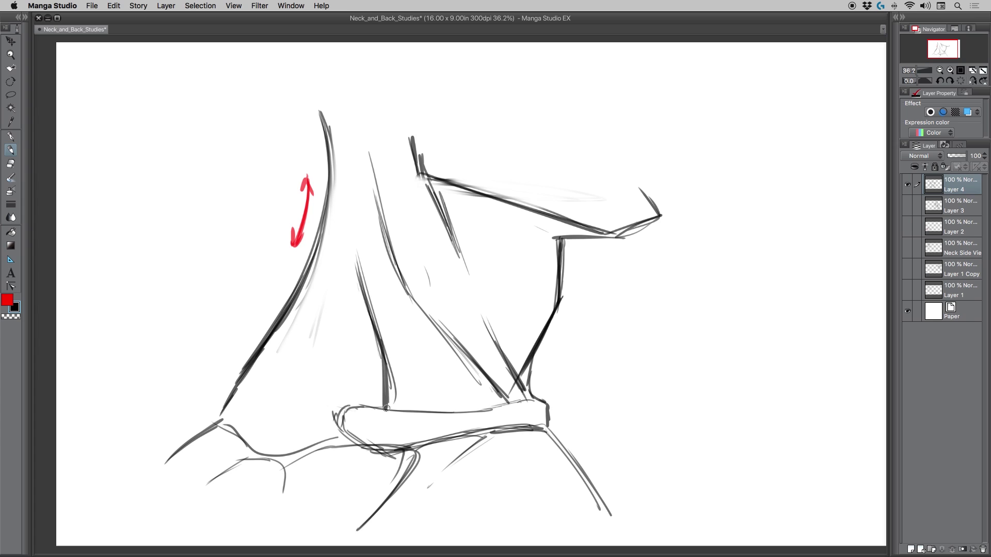
# Step: Extend the trapezius's front edge upward along the neck toward the base of the skull
pyautogui.moveTo(377, 318); pyautogui.dragTo(354, 251)
pyautogui.moveTo(367, 297); pyautogui.dragTo(353, 217)
pyautogui.moveTo(363, 274); pyautogui.dragTo(354, 183)
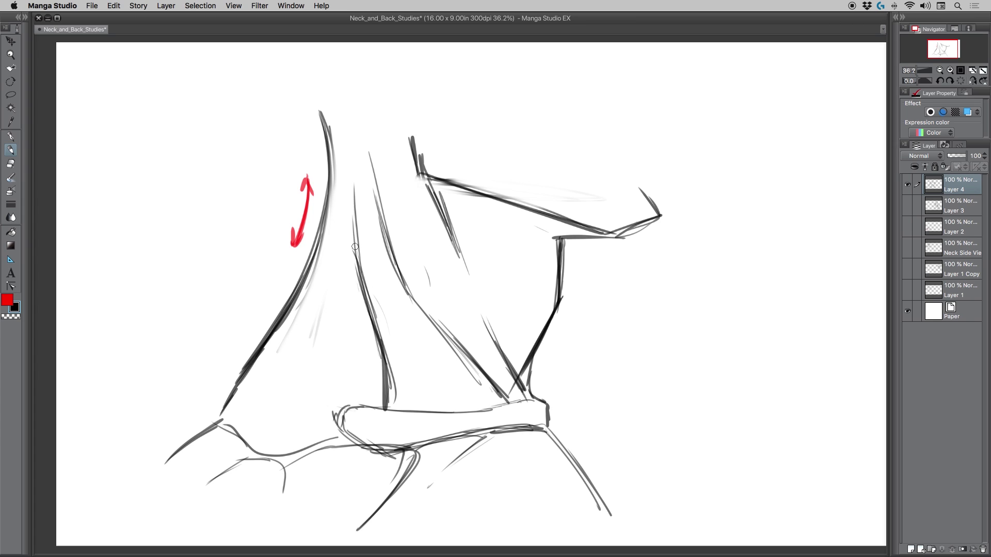
pyautogui.moveTo(355, 246); pyautogui.dragTo(353, 137)
pyautogui.moveTo(353, 178); pyautogui.dragTo(346, 116)
# Step: Erase the jaw's rear corner and redraw it farther forward with heavier lines meeting the sternomastoid's front edge
pyautogui.moveTo(391, 244); pyautogui.dragTo(366, 160)
pyautogui.moveTo(377, 217)
pyautogui.mouseDown()
pyautogui.moveTo(364, 146)
pyautogui.moveTo(422, 178)
pyautogui.mouseUp()
pyautogui.moveTo(419, 133)
pyautogui.mouseDown()
pyautogui.moveTo(433, 175)
pyautogui.moveTo(572, 226)
pyautogui.moveTo(420, 170)
pyautogui.moveTo(419, 192)
pyautogui.moveTo(416, 135)
pyautogui.moveTo(438, 206)
pyautogui.mouseUp()
pyautogui.press('e')
pyautogui.click(10, 149)
pyautogui.moveTo(420, 137)
pyautogui.mouseDown()
pyautogui.moveTo(442, 214)
pyautogui.moveTo(436, 206)
pyautogui.mouseUp()
pyautogui.moveTo(420, 132); pyautogui.dragTo(435, 196)
# Step: Extend the sternomastoid's upper end toward the skull behind the jaw and reinforce its lower front edge
pyautogui.moveTo(371, 155); pyautogui.dragTo(382, 208)
pyautogui.moveTo(370, 135); pyautogui.dragTo(381, 200)
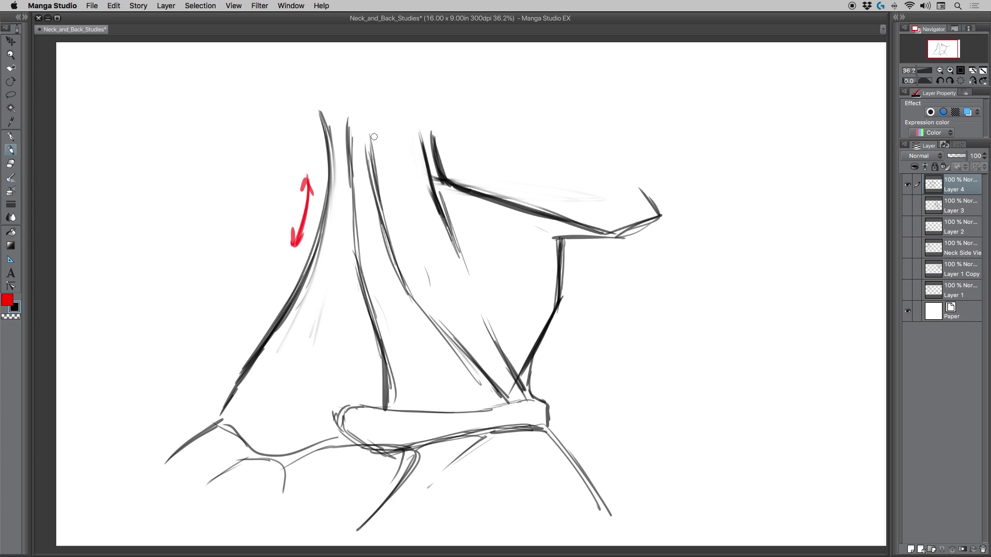
pyautogui.moveTo(375, 115); pyautogui.dragTo(380, 197)
pyautogui.moveTo(372, 121); pyautogui.dragTo(377, 175)
pyautogui.moveTo(384, 106)
pyautogui.mouseDown()
pyautogui.moveTo(424, 145)
pyautogui.moveTo(381, 191)
pyautogui.mouseUp()
pyautogui.moveTo(470, 298); pyautogui.dragTo(518, 391)
pyautogui.moveTo(495, 349); pyautogui.dragTo(523, 387)
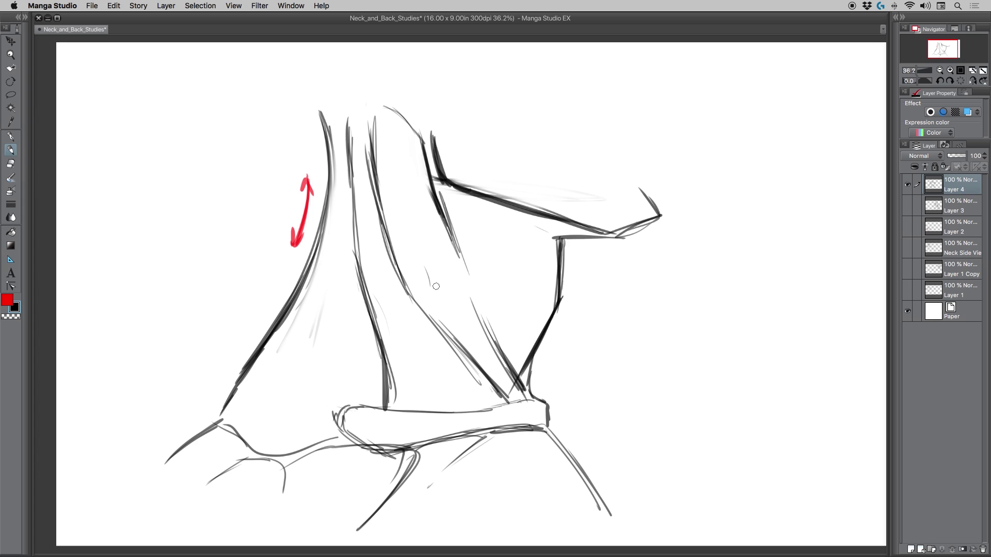
# Step: Mark red dots above the jaw corner and at the pit of the neck, and hatch the gap between trapezius and sternomastoid in black
pyautogui.press('x')
pyautogui.click(15, 308)
pyautogui.moveTo(386, 357)
pyautogui.mouseDown()
pyautogui.moveTo(419, 311)
pyautogui.moveTo(426, 423)
pyautogui.moveTo(468, 353)
pyautogui.moveTo(472, 416)
pyautogui.mouseUp()
pyautogui.moveTo(362, 292); pyautogui.dragTo(395, 271)
pyautogui.moveTo(370, 307)
pyautogui.mouseDown()
pyautogui.moveTo(400, 281)
pyautogui.moveTo(406, 293)
pyautogui.moveTo(385, 242)
pyautogui.mouseUp()
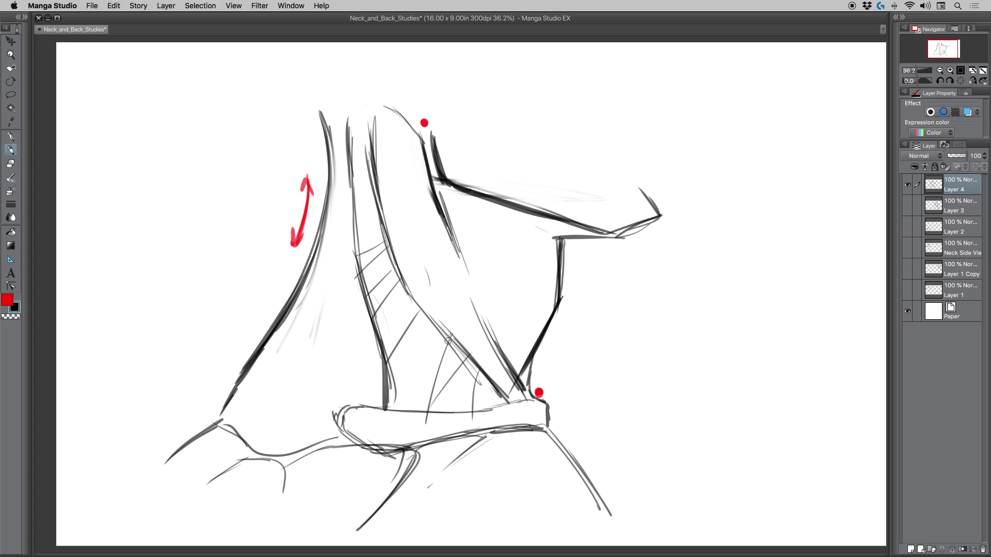
pyautogui.moveTo(448, 341); pyautogui.dragTo(428, 410)
pyautogui.moveTo(387, 360)
pyautogui.mouseDown()
pyautogui.moveTo(422, 309)
pyautogui.moveTo(385, 304)
pyautogui.moveTo(373, 315)
pyautogui.mouseUp()
# Step: Add a stroke above the chin and draw the curved underside of the jaw from the jaw corner to the throat
pyautogui.moveTo(655, 209)
pyautogui.mouseDown()
pyautogui.moveTo(645, 181)
pyautogui.moveTo(655, 160)
pyautogui.mouseUp()
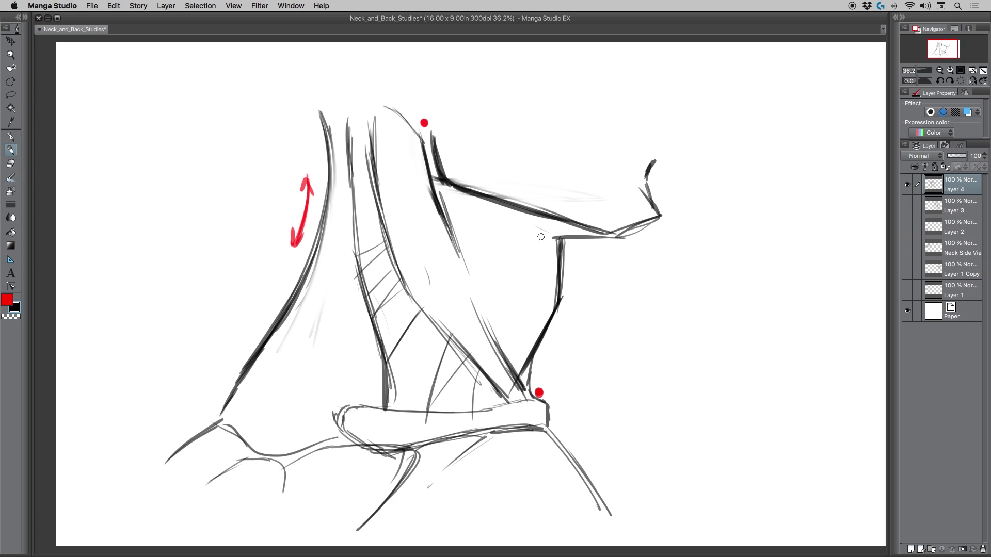
pyautogui.moveTo(563, 237); pyautogui.dragTo(514, 234)
pyautogui.moveTo(439, 188)
pyautogui.mouseDown()
pyautogui.moveTo(478, 217)
pyautogui.moveTo(573, 237)
pyautogui.moveTo(556, 312)
pyautogui.mouseUp()
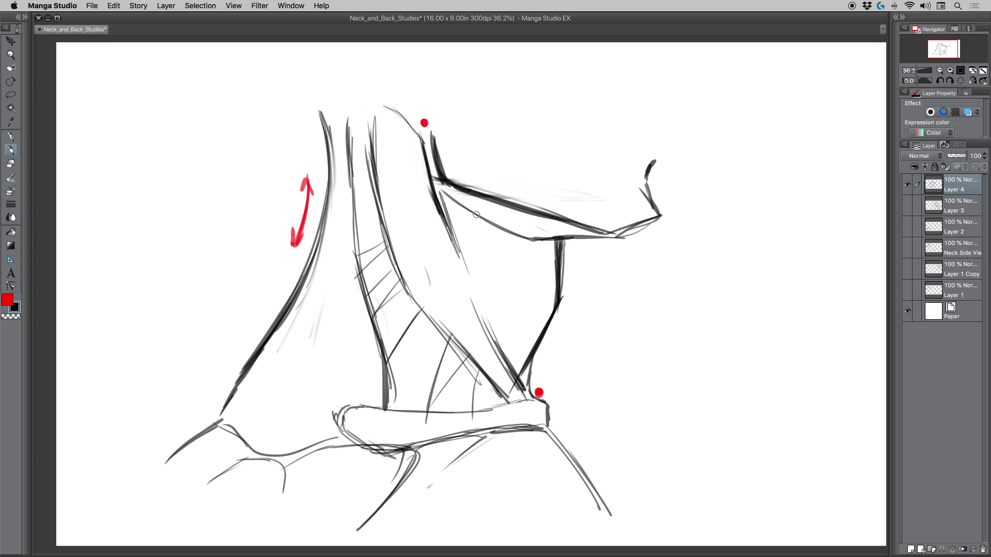
pyautogui.moveTo(439, 186)
pyautogui.mouseDown()
pyautogui.moveTo(526, 236)
pyautogui.moveTo(590, 237)
pyautogui.moveTo(638, 222)
pyautogui.moveTo(616, 238)
pyautogui.mouseUp()
pyautogui.moveTo(781, 240)
pyautogui.mouseDown()
pyautogui.moveTo(797, 300)
pyautogui.moveTo(770, 328)
pyautogui.moveTo(712, 324)
pyautogui.moveTo(710, 380)
pyautogui.mouseUp()
pyautogui.moveTo(708, 384); pyautogui.dragTo(690, 454)
pyautogui.moveTo(736, 321)
pyautogui.mouseDown()
pyautogui.moveTo(608, 309)
pyautogui.moveTo(604, 262)
pyautogui.mouseUp()
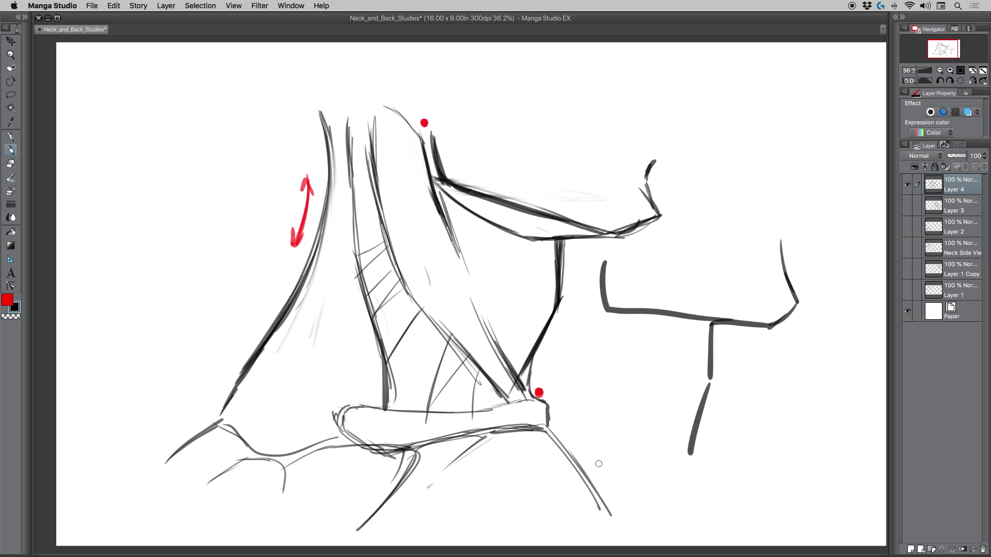
pyautogui.moveTo(617, 324); pyautogui.dragTo(662, 424)
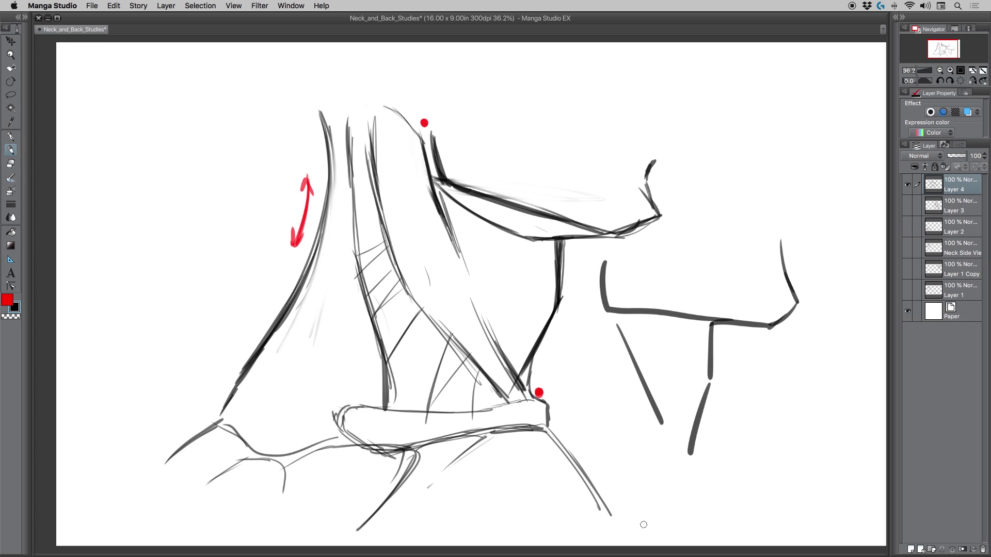
pyautogui.press('super+z')
pyautogui.press('super+z')
pyautogui.press('super+z')
pyautogui.press('super+z')
pyautogui.press('super+z')
pyautogui.press('super+z')
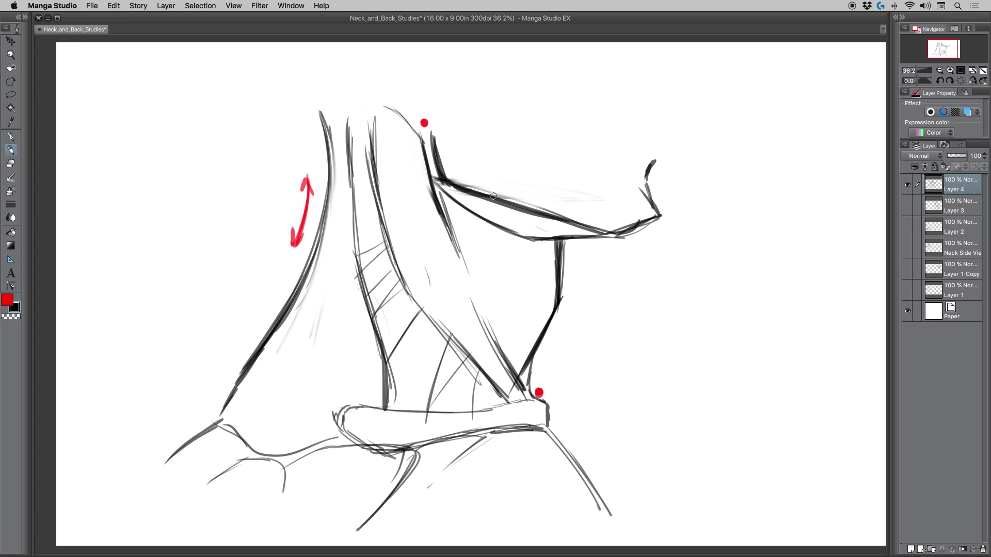
# Step: Fill the underside plane of the jaw with red diagonal hatching
pyautogui.press('x')
pyautogui.moveTo(461, 189)
pyautogui.mouseDown()
pyautogui.moveTo(465, 209)
pyautogui.moveTo(494, 220)
pyautogui.mouseUp()
pyautogui.moveTo(506, 204); pyautogui.dragTo(506, 225)
pyautogui.moveTo(515, 207); pyautogui.dragTo(515, 229)
pyautogui.moveTo(525, 210); pyautogui.dragTo(525, 232)
pyautogui.moveTo(536, 213); pyautogui.dragTo(536, 236)
pyautogui.moveTo(546, 218); pyautogui.dragTo(546, 238)
pyautogui.moveTo(557, 220); pyautogui.dragTo(556, 238)
pyautogui.moveTo(565, 223); pyautogui.dragTo(566, 238)
pyautogui.moveTo(575, 226); pyautogui.dragTo(573, 239)
pyautogui.moveTo(583, 229); pyautogui.dragTo(579, 238)
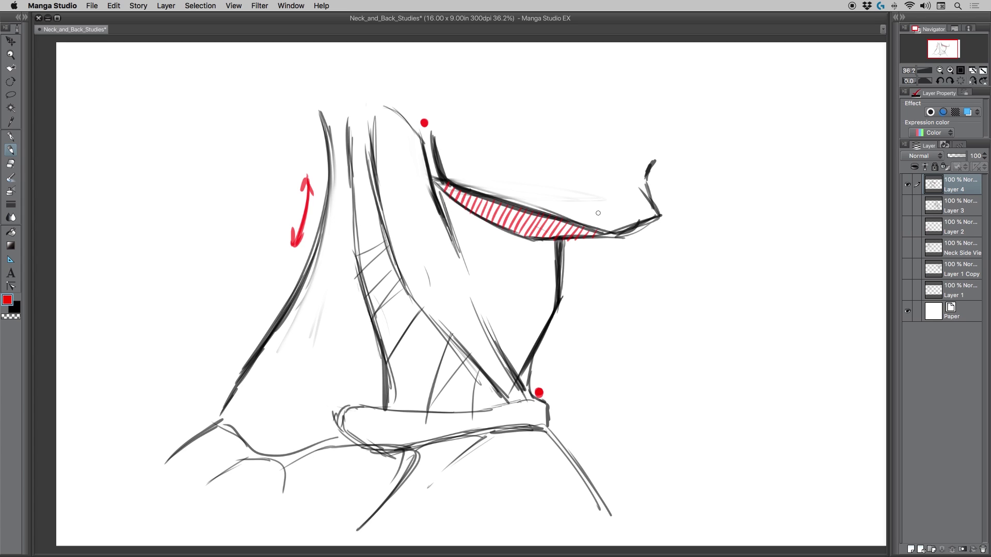
# Step: Erase the throat contour and redraw it in black slightly farther back from under the jaw to the pit of the neck
pyautogui.press('e')
pyautogui.moveTo(550, 292)
pyautogui.mouseDown()
pyautogui.moveTo(564, 267)
pyautogui.moveTo(542, 332)
pyautogui.moveTo(553, 250)
pyautogui.moveTo(542, 240)
pyautogui.moveTo(546, 292)
pyautogui.moveTo(523, 375)
pyautogui.mouseUp()
pyautogui.click(11, 150)
pyautogui.click(14, 308)
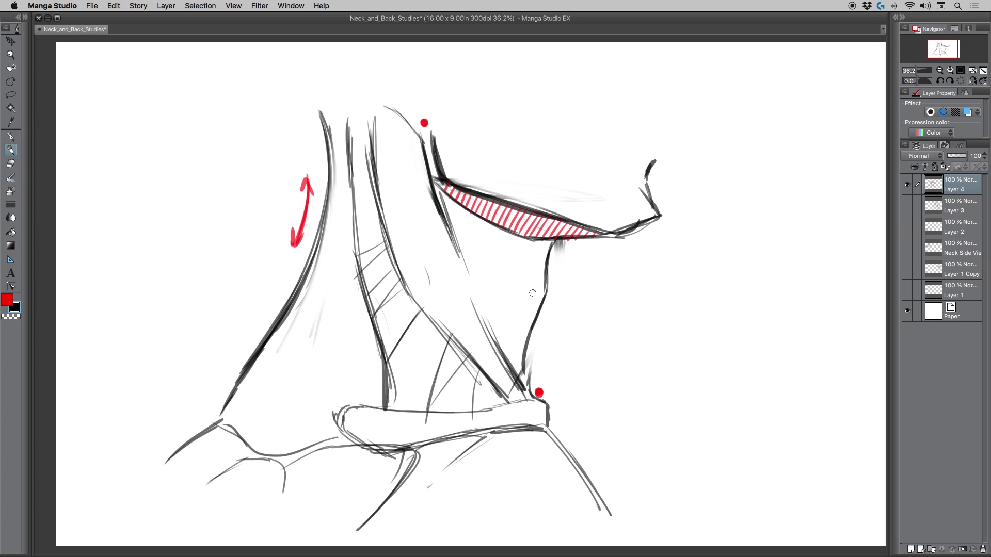
pyautogui.moveTo(564, 239)
pyautogui.mouseDown()
pyautogui.moveTo(519, 336)
pyautogui.moveTo(518, 376)
pyautogui.mouseUp()
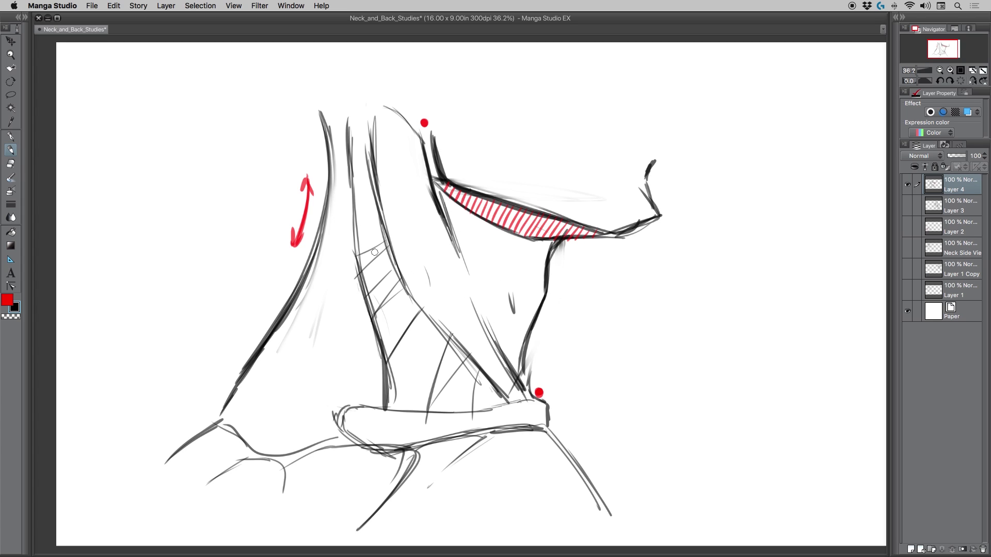
# Step: Add light black hatching on the front of the neck between the sternomastoid and the throat contour
pyautogui.moveTo(508, 292); pyautogui.dragTo(513, 321)
pyautogui.moveTo(482, 240); pyautogui.dragTo(480, 310)
pyautogui.moveTo(516, 237); pyautogui.dragTo(492, 304)
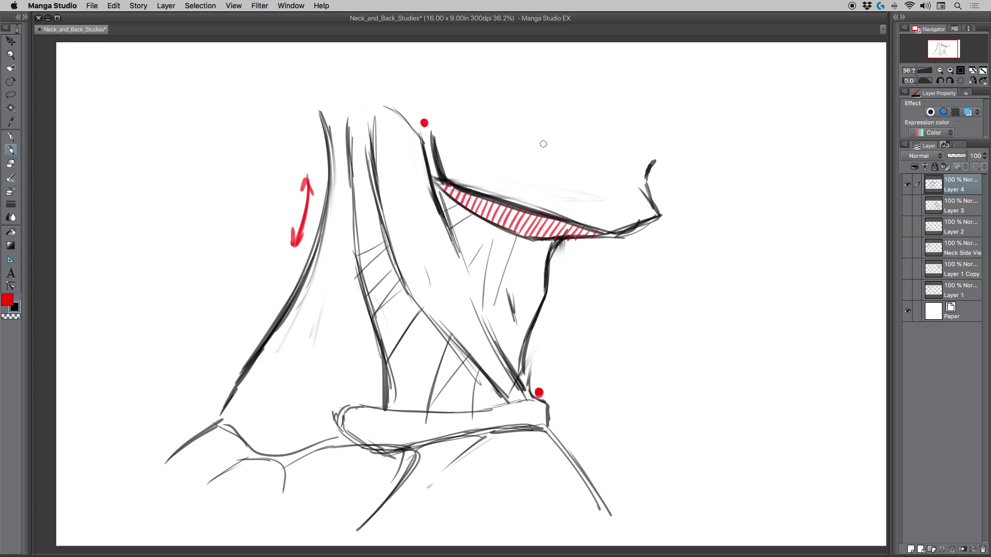
# Step: Darken the chest and back contours of the side-view study and extend the back of the neck upward
pyautogui.moveTo(356, 406)
pyautogui.mouseDown()
pyautogui.moveTo(547, 428)
pyautogui.moveTo(611, 523)
pyautogui.mouseUp()
pyautogui.moveTo(216, 421); pyautogui.dragTo(163, 470)
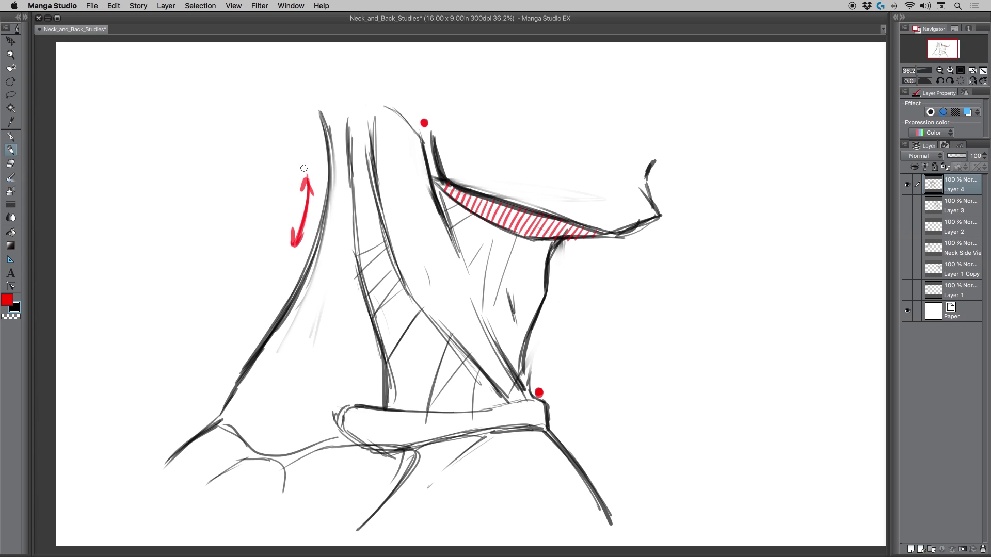
pyautogui.moveTo(332, 187); pyautogui.dragTo(306, 71)
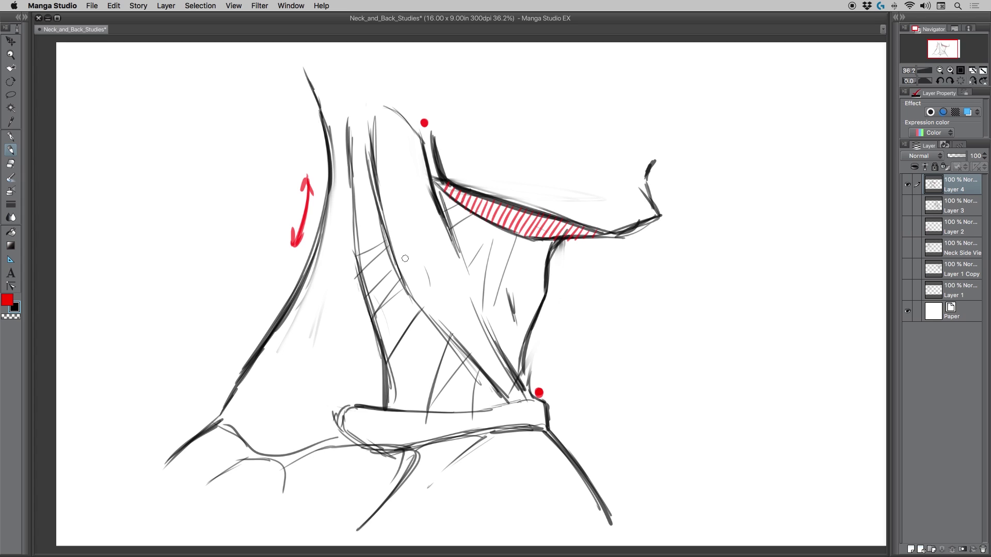
# Step: Reinforce the rear edge of the sternomastoid and the front edge of the trapezius with black strokes
pyautogui.moveTo(376, 196); pyautogui.dragTo(413, 289)
pyautogui.moveTo(387, 246); pyautogui.dragTo(508, 401)
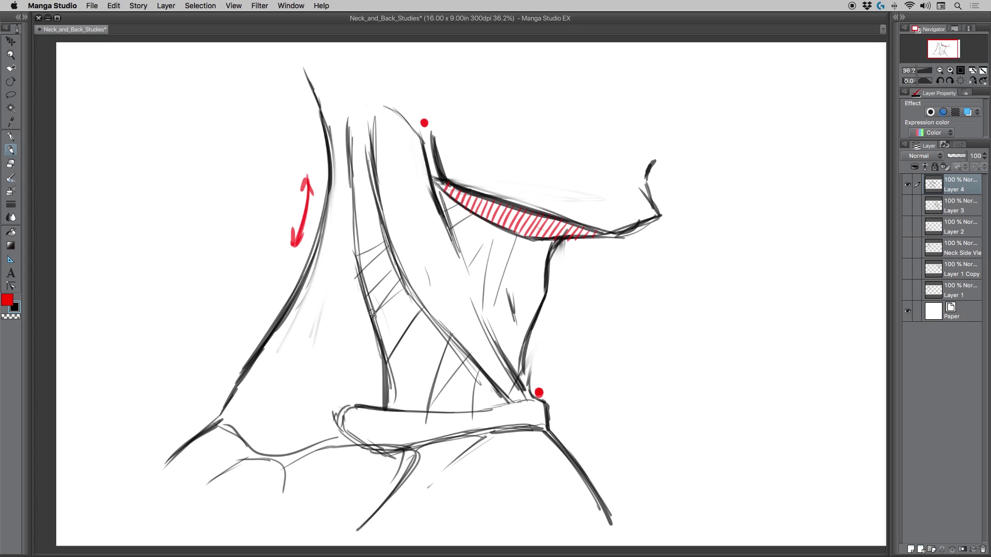
pyautogui.moveTo(358, 275)
pyautogui.mouseDown()
pyautogui.moveTo(392, 393)
pyautogui.moveTo(355, 245)
pyautogui.moveTo(352, 179)
pyautogui.mouseUp()
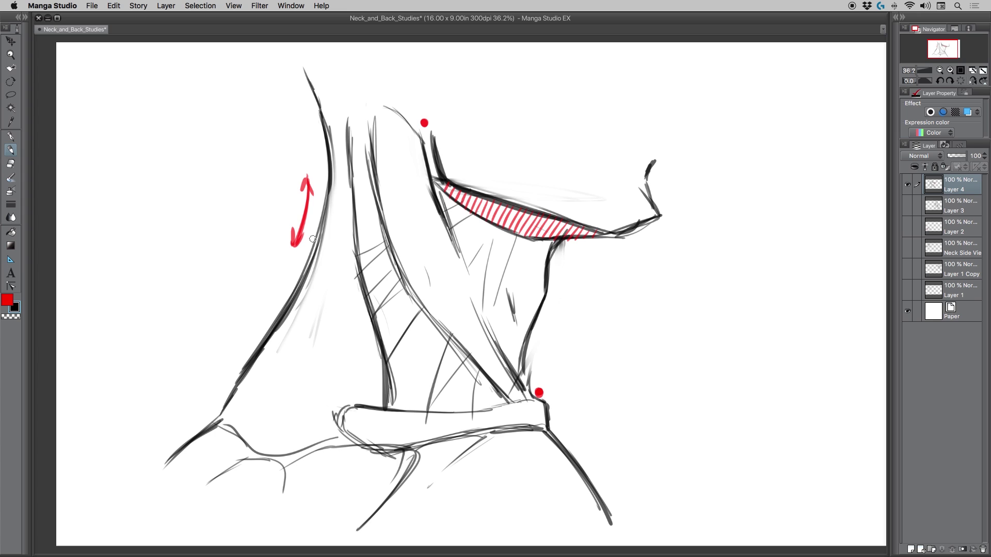
# Step: Scale the side-view neck study down on the left part of the canvas and add a new layer above it
pyautogui.press('super+t')
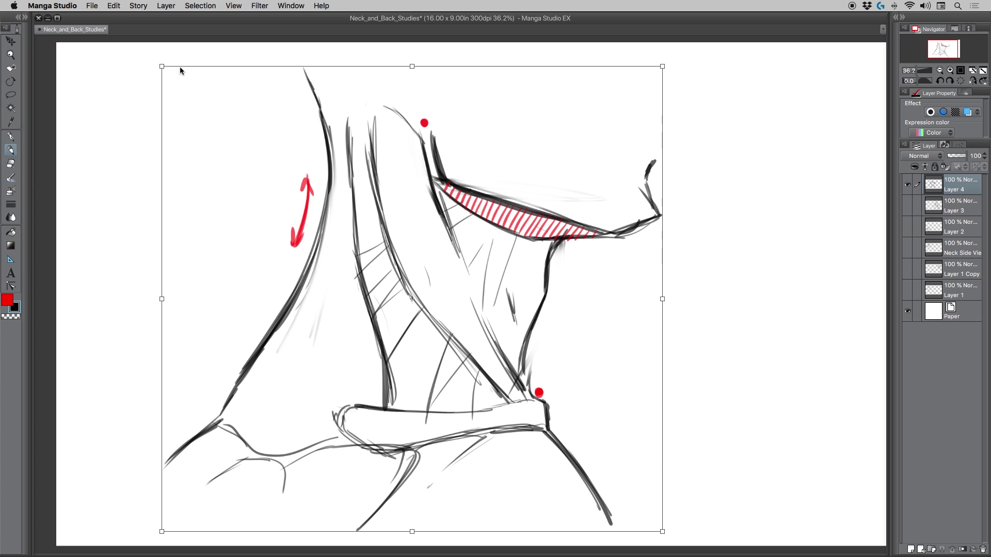
pyautogui.moveTo(162, 66); pyautogui.dragTo(271, 168)
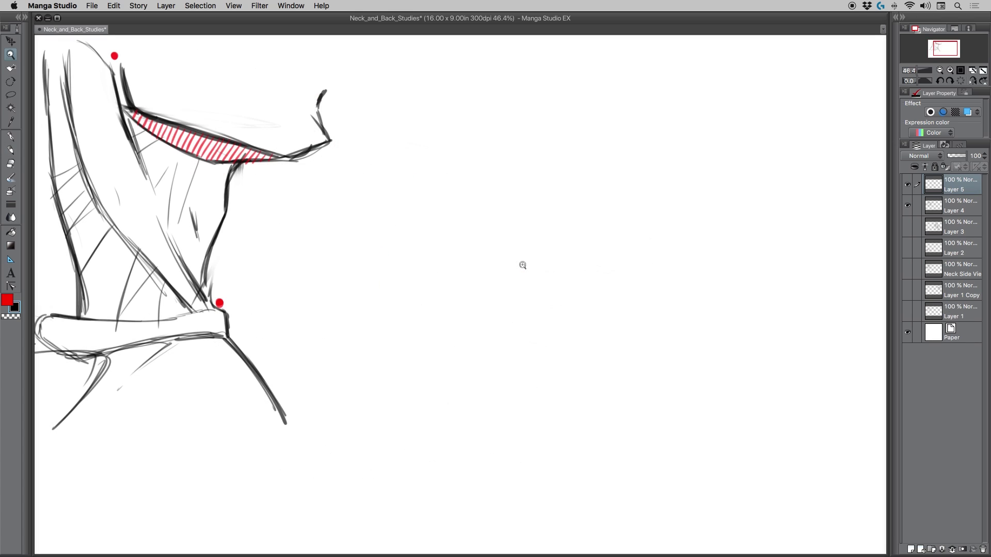
# Step: Draw a left-facing head beside the study, with an overlapping black circle for the cranium and an angular face and jaw beneath
pyautogui.click(10, 150)
pyautogui.moveTo(527, 98)
pyautogui.mouseDown()
pyautogui.moveTo(560, 87)
pyautogui.moveTo(494, 226)
pyautogui.moveTo(646, 263)
pyautogui.moveTo(635, 91)
pyautogui.moveTo(577, 295)
pyautogui.mouseUp()
pyautogui.moveTo(473, 143)
pyautogui.mouseDown()
pyautogui.moveTo(468, 178)
pyautogui.moveTo(499, 297)
pyautogui.mouseUp()
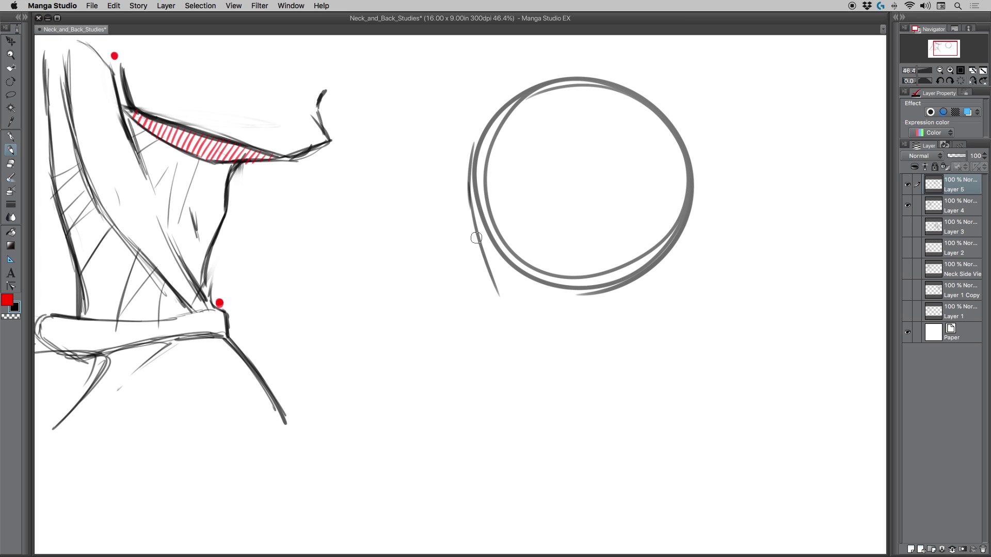
pyautogui.moveTo(474, 222)
pyautogui.mouseDown()
pyautogui.moveTo(494, 355)
pyautogui.moveTo(519, 371)
pyautogui.moveTo(609, 342)
pyautogui.moveTo(635, 298)
pyautogui.moveTo(627, 274)
pyautogui.mouseUp()
pyautogui.moveTo(599, 79)
pyautogui.mouseDown()
pyautogui.moveTo(637, 92)
pyautogui.moveTo(700, 209)
pyautogui.mouseUp()
# Step: Draw the back of the neck as a thick curve from the skull base downward and add a short stroke beneath the jaw
pyautogui.moveTo(683, 125)
pyautogui.mouseDown()
pyautogui.moveTo(698, 165)
pyautogui.moveTo(686, 238)
pyautogui.moveTo(707, 367)
pyautogui.mouseUp()
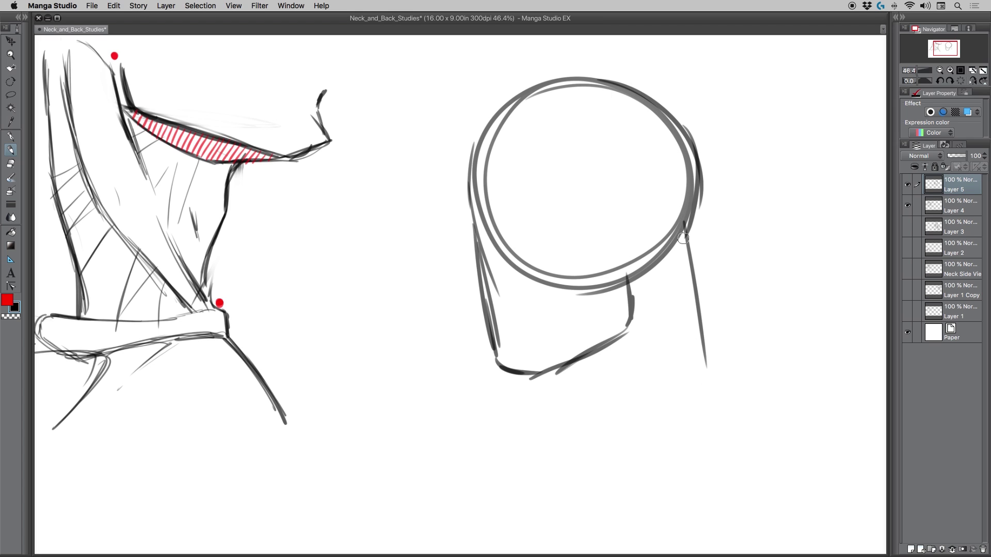
pyautogui.moveTo(700, 196); pyautogui.dragTo(712, 372)
pyautogui.moveTo(686, 261); pyautogui.dragTo(718, 398)
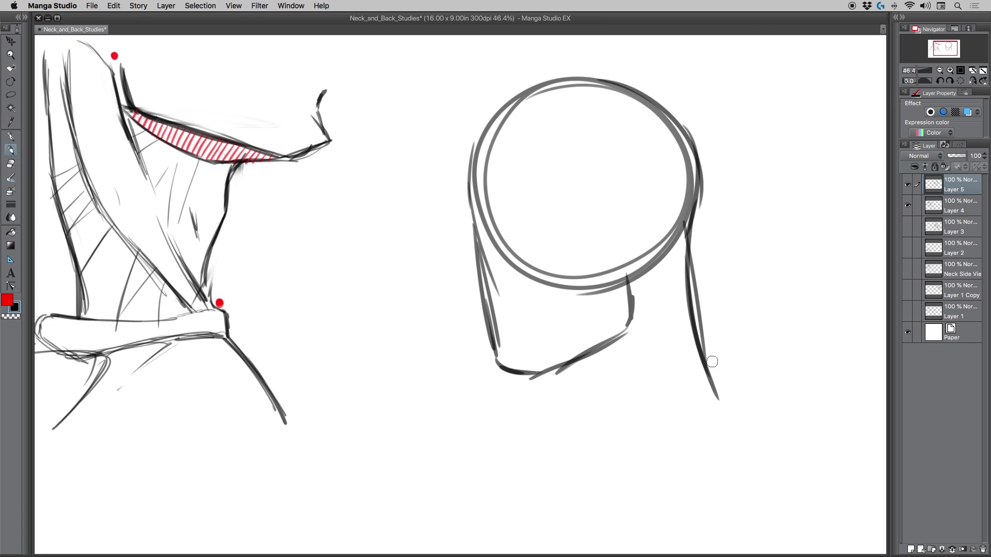
pyautogui.moveTo(689, 316); pyautogui.dragTo(725, 405)
pyautogui.moveTo(686, 212)
pyautogui.mouseDown()
pyautogui.moveTo(679, 270)
pyautogui.moveTo(718, 393)
pyautogui.mouseUp()
pyautogui.moveTo(686, 243); pyautogui.dragTo(733, 409)
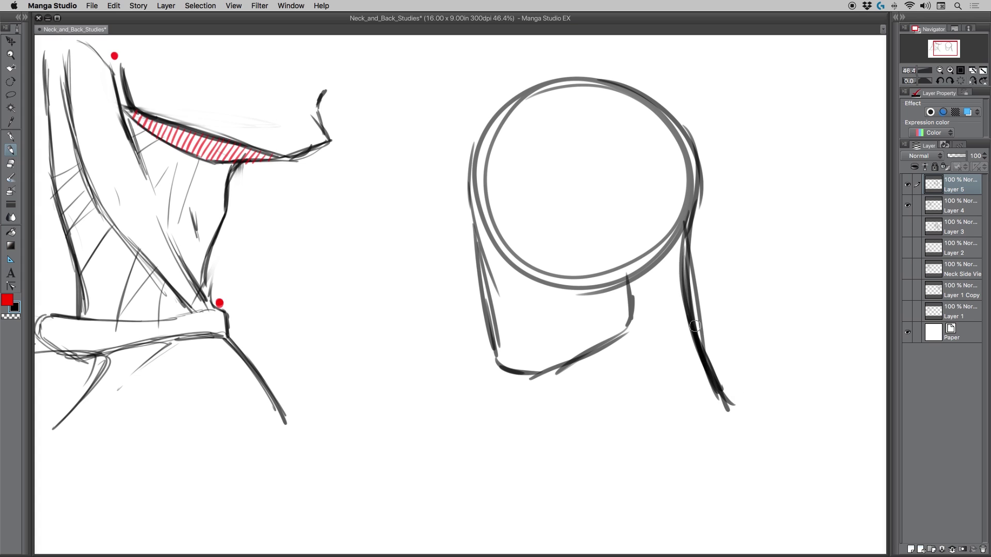
pyautogui.moveTo(682, 288); pyautogui.dragTo(728, 408)
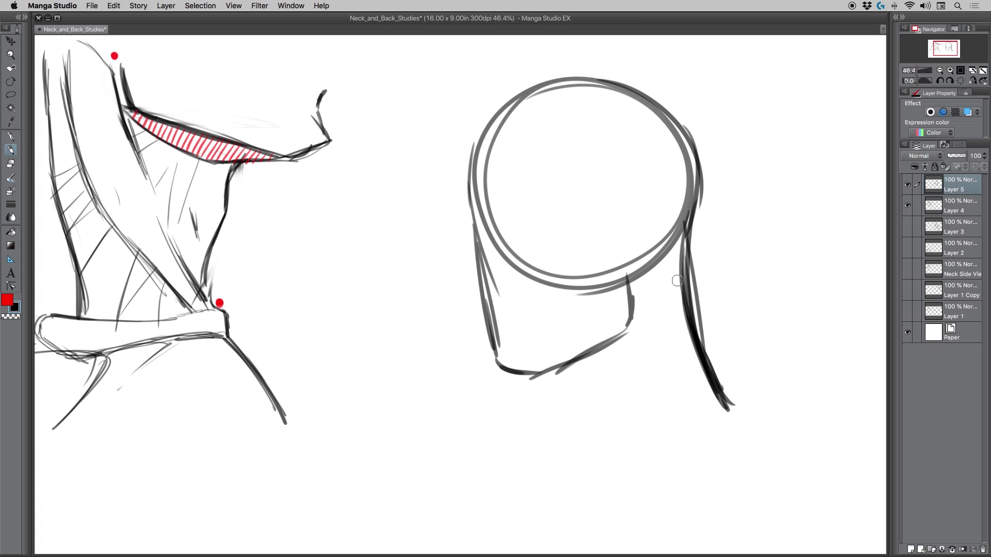
pyautogui.moveTo(684, 317); pyautogui.dragTo(728, 413)
pyautogui.moveTo(526, 375); pyautogui.dragTo(587, 369)
pyautogui.moveTo(691, 225); pyautogui.dragTo(725, 395)
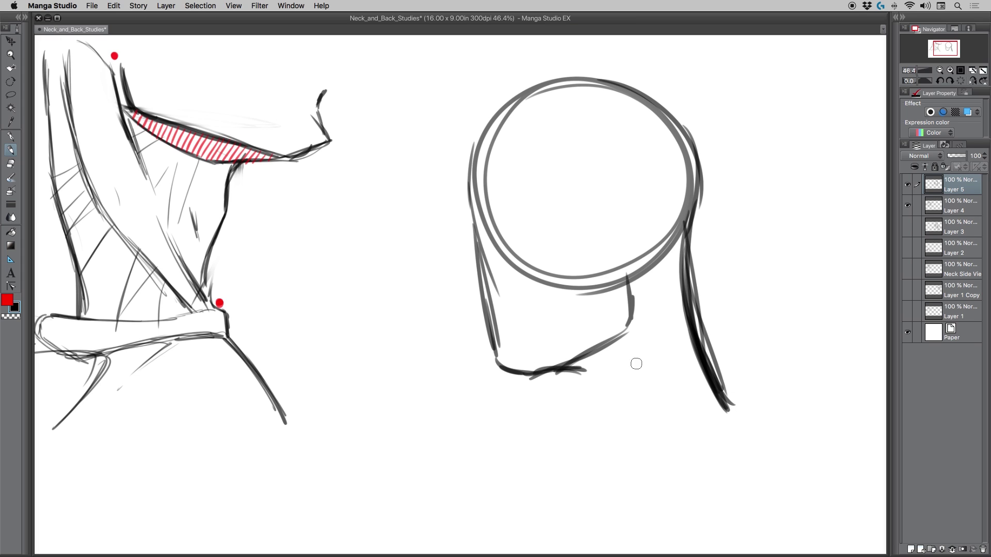
# Step: Draw the throat lines and both sternomastoids converging at the pit of the neck, the near one starting behind the jaw
pyautogui.moveTo(556, 369)
pyautogui.mouseDown()
pyautogui.moveTo(638, 455)
pyautogui.moveTo(603, 452)
pyautogui.mouseUp()
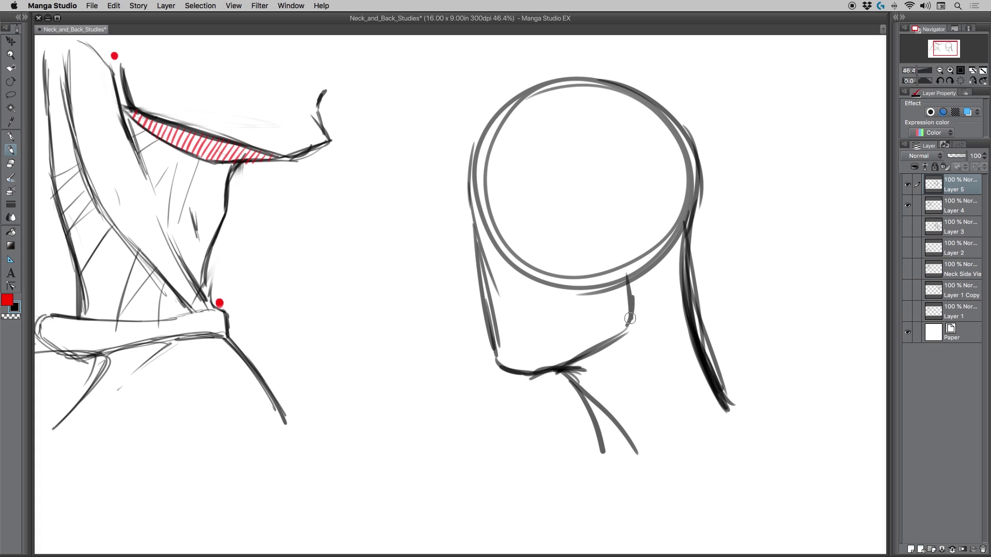
pyautogui.moveTo(631, 320); pyautogui.dragTo(635, 416)
pyautogui.moveTo(646, 277)
pyautogui.mouseDown()
pyautogui.moveTo(631, 363)
pyautogui.moveTo(666, 355)
pyautogui.moveTo(670, 423)
pyautogui.mouseUp()
pyautogui.moveTo(673, 344); pyautogui.dragTo(655, 467)
pyautogui.moveTo(634, 347); pyautogui.dragTo(633, 460)
pyautogui.moveTo(602, 406); pyautogui.dragTo(634, 460)
pyautogui.moveTo(634, 460)
pyautogui.mouseDown()
pyautogui.moveTo(590, 394)
pyautogui.moveTo(621, 467)
pyautogui.mouseUp()
pyautogui.moveTo(571, 382); pyautogui.dragTo(615, 459)
pyautogui.moveTo(601, 408); pyautogui.dragTo(638, 451)
pyautogui.moveTo(642, 351); pyautogui.dragTo(634, 467)
# Step: Draw the near and far collarbones outward from the pit of the neck and add the far trapezius slope
pyautogui.moveTo(668, 418)
pyautogui.mouseDown()
pyautogui.moveTo(653, 468)
pyautogui.moveTo(634, 487)
pyautogui.moveTo(602, 481)
pyautogui.moveTo(679, 482)
pyautogui.moveTo(773, 462)
pyautogui.mouseUp()
pyautogui.moveTo(596, 483); pyautogui.dragTo(482, 464)
pyautogui.moveTo(565, 478); pyautogui.dragTo(482, 467)
pyautogui.moveTo(558, 429); pyautogui.dragTo(584, 404)
pyautogui.moveTo(585, 403); pyautogui.dragTo(499, 460)
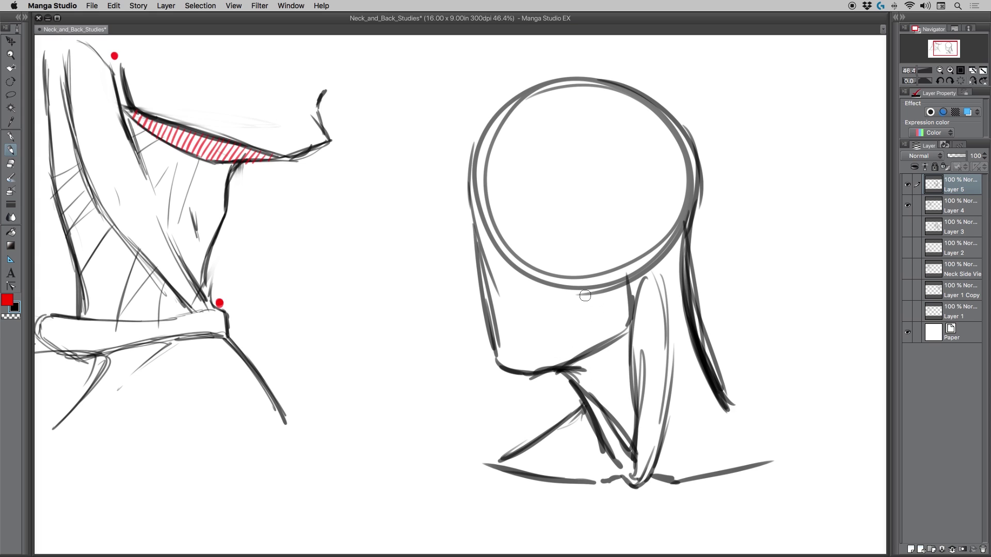
# Step: Add red curved arrows behind the neck and under the chin to mark the turning directions
pyautogui.press('x')
pyautogui.moveTo(755, 311)
pyautogui.mouseDown()
pyautogui.moveTo(720, 339)
pyautogui.moveTo(736, 336)
pyautogui.moveTo(746, 309)
pyautogui.mouseUp()
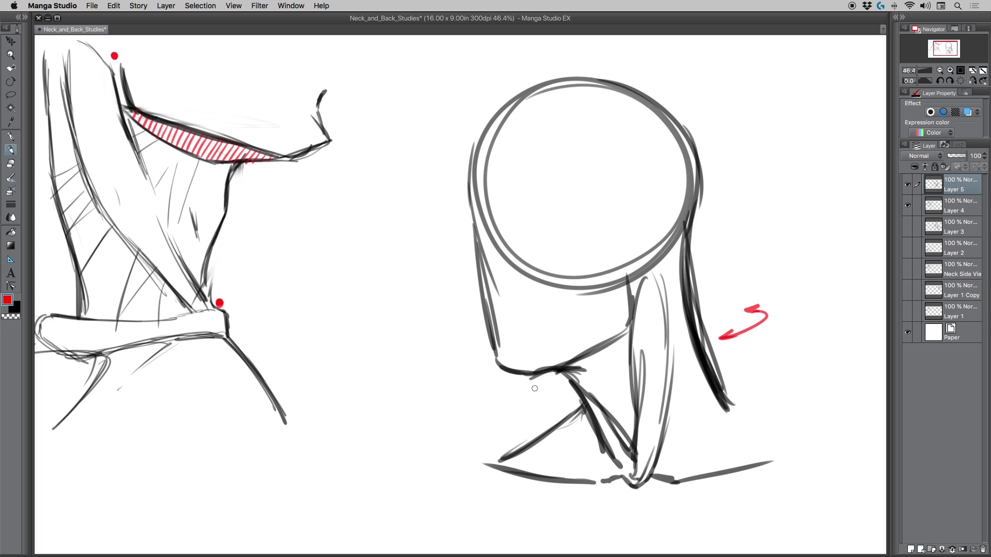
pyautogui.moveTo(535, 388)
pyautogui.mouseDown()
pyautogui.moveTo(528, 411)
pyautogui.moveTo(535, 408)
pyautogui.moveTo(526, 395)
pyautogui.mouseUp()
pyautogui.click(15, 309)
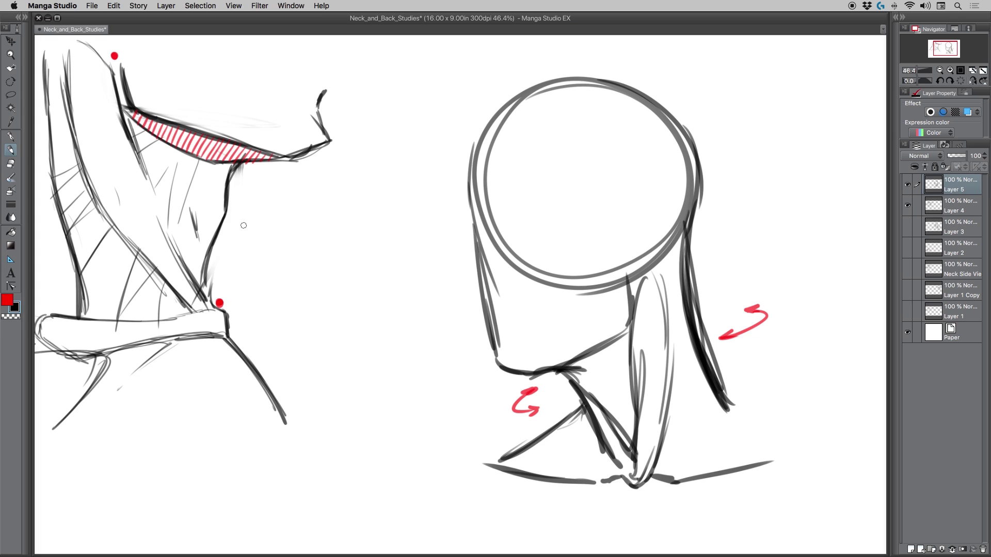
# Step: Draw the near trapezius slope from the neck to the shoulder and mark the outer ends of both collarbones in black
pyautogui.moveTo(714, 379); pyautogui.dragTo(823, 439)
pyautogui.moveTo(762, 407); pyautogui.dragTo(827, 442)
pyautogui.moveTo(788, 417)
pyautogui.mouseDown()
pyautogui.moveTo(841, 443)
pyautogui.moveTo(803, 454)
pyautogui.mouseUp()
pyautogui.moveTo(499, 468); pyautogui.dragTo(473, 468)
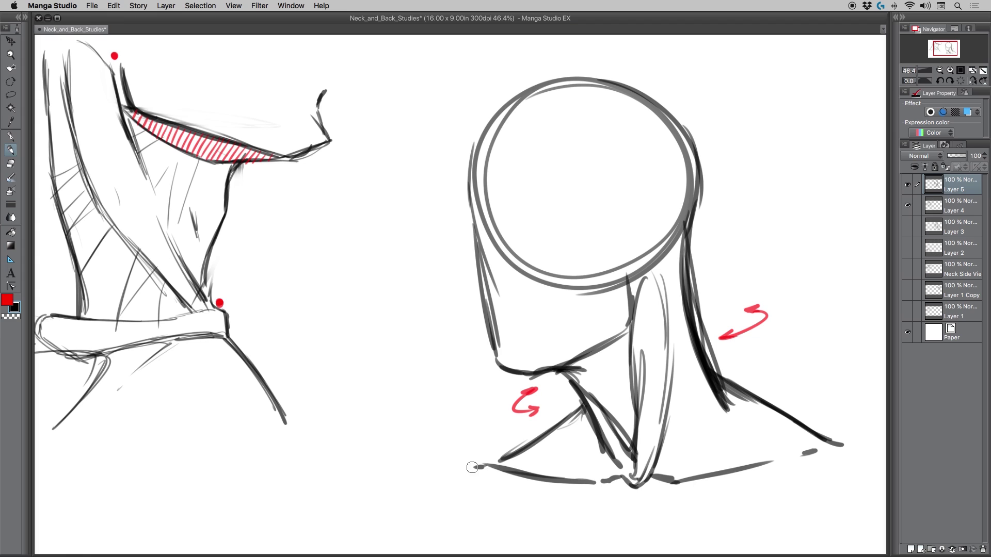
# Step: Add short black form strokes above the collarbones and below the pit of the neck, and darken the far trapezius slope
pyautogui.moveTo(571, 471); pyautogui.dragTo(579, 467)
pyautogui.moveTo(728, 451); pyautogui.dragTo(740, 466)
pyautogui.moveTo(715, 435); pyautogui.dragTo(724, 449)
pyautogui.moveTo(670, 422); pyautogui.dragTo(687, 478)
pyautogui.moveTo(674, 395); pyautogui.dragTo(697, 435)
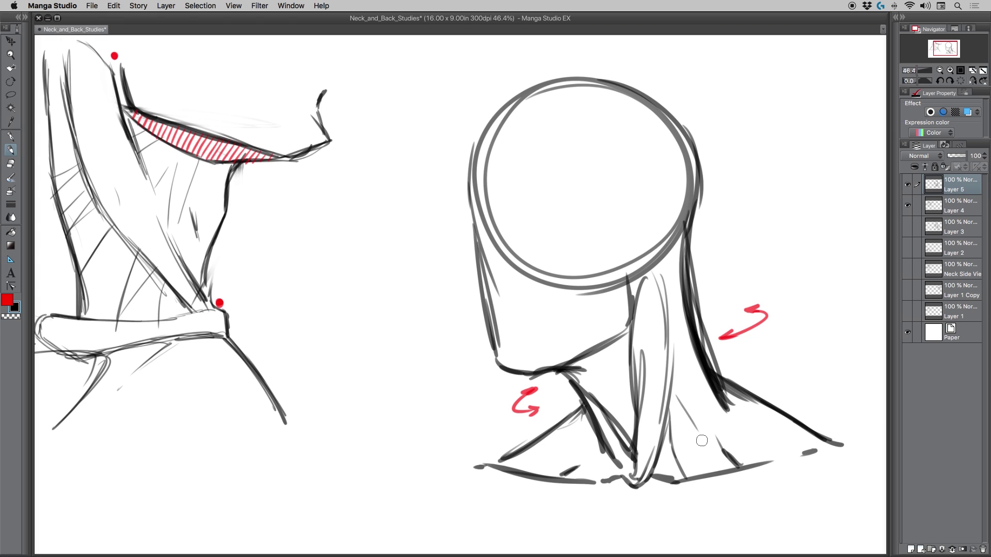
pyautogui.moveTo(594, 454); pyautogui.dragTo(581, 479)
pyautogui.moveTo(660, 499); pyautogui.dragTo(623, 509)
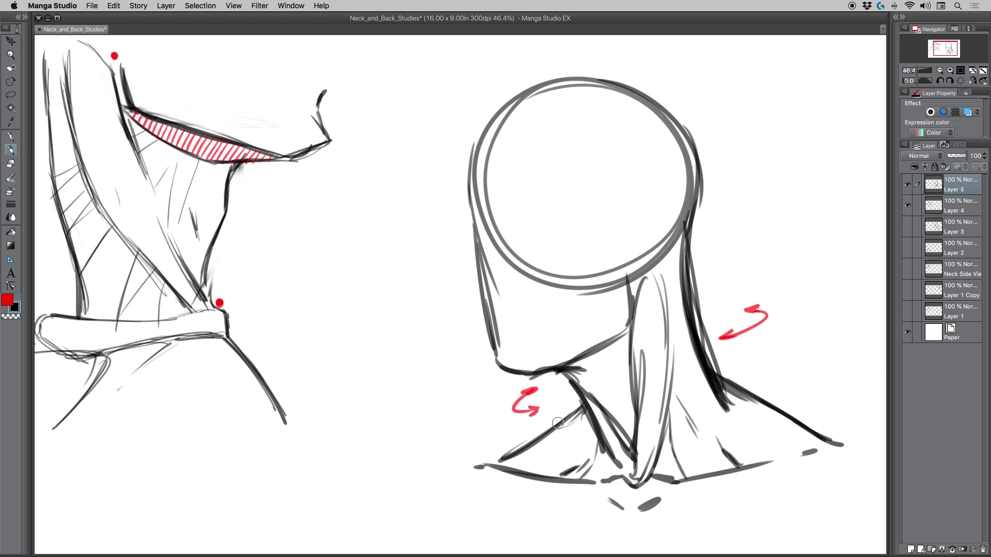
pyautogui.moveTo(578, 414)
pyautogui.mouseDown()
pyautogui.moveTo(519, 452)
pyautogui.moveTo(528, 447)
pyautogui.mouseUp()
# Step: Try one continuous arc across both shoulders through the neck, once in black and once in red, and undo each
pyautogui.moveTo(479, 460)
pyautogui.mouseDown()
pyautogui.moveTo(605, 385)
pyautogui.moveTo(659, 367)
pyautogui.moveTo(723, 379)
pyautogui.moveTo(846, 443)
pyautogui.mouseUp()
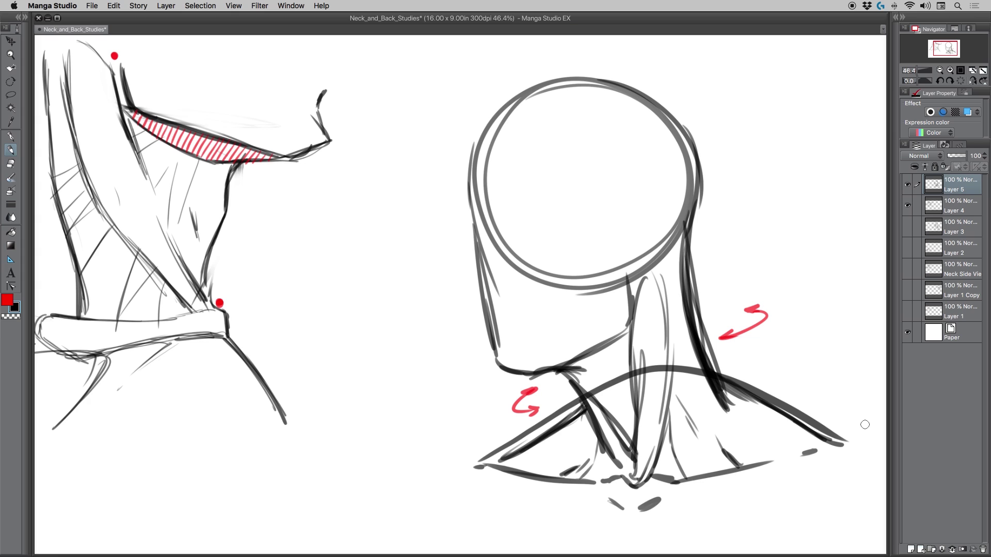
pyautogui.press('x')
pyautogui.press('super+z')
pyautogui.moveTo(483, 464)
pyautogui.mouseDown()
pyautogui.moveTo(563, 412)
pyautogui.moveTo(684, 383)
pyautogui.moveTo(751, 399)
pyautogui.moveTo(862, 452)
pyautogui.mouseUp()
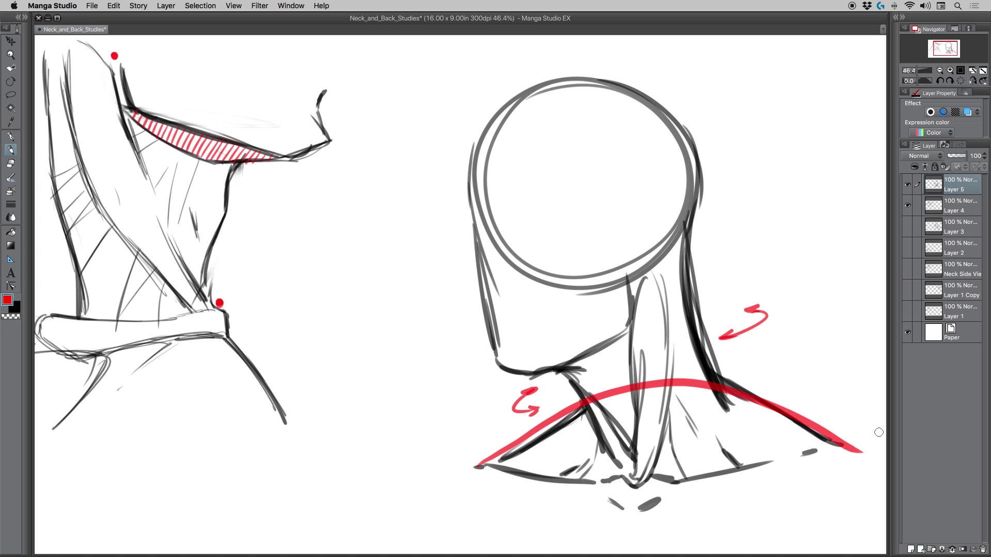
pyautogui.press('super+z')
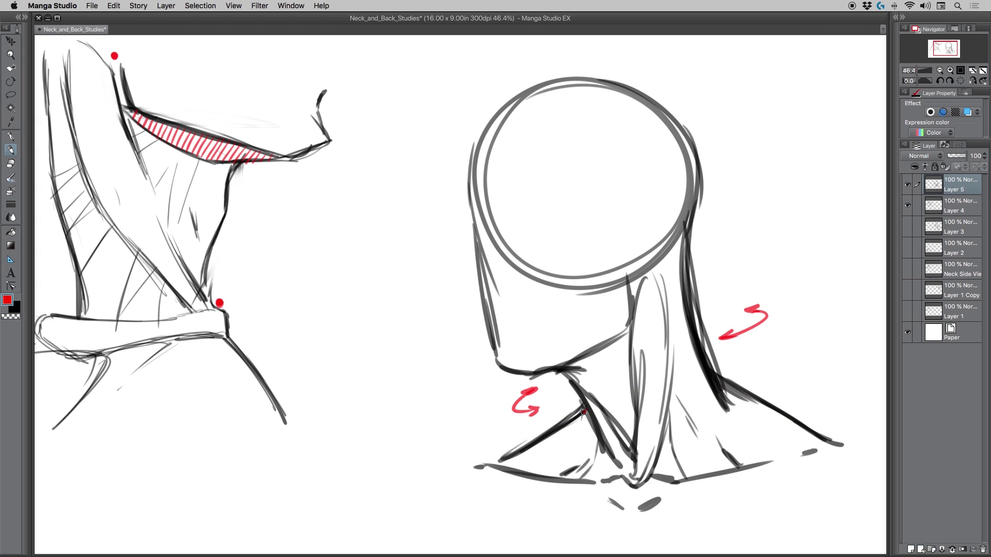
# Step: Trace the far and near trapezius slopes with separate straight red lines and undo both
pyautogui.moveTo(584, 412); pyautogui.dragTo(499, 464)
pyautogui.moveTo(701, 362); pyautogui.dragTo(848, 445)
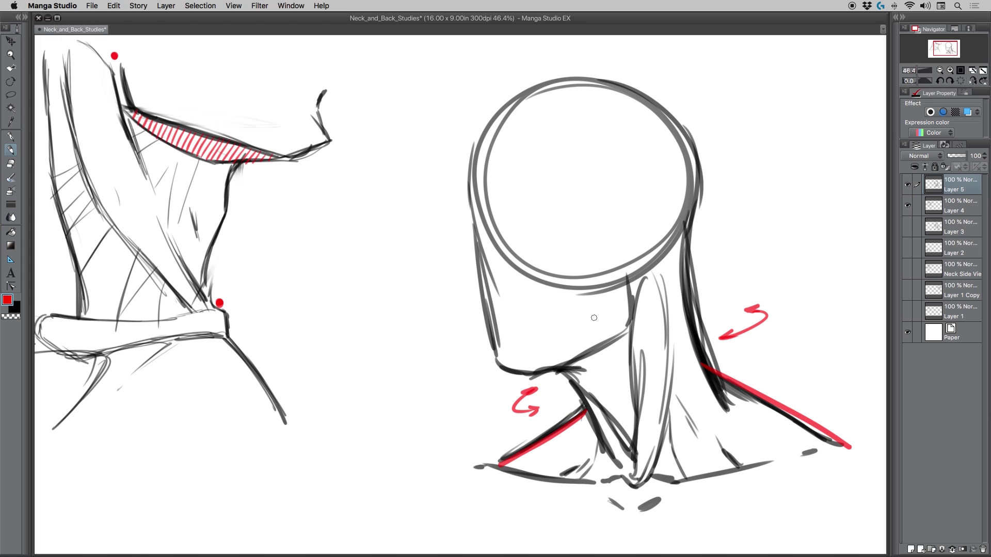
pyautogui.press('super+z')
pyautogui.press('super+z')
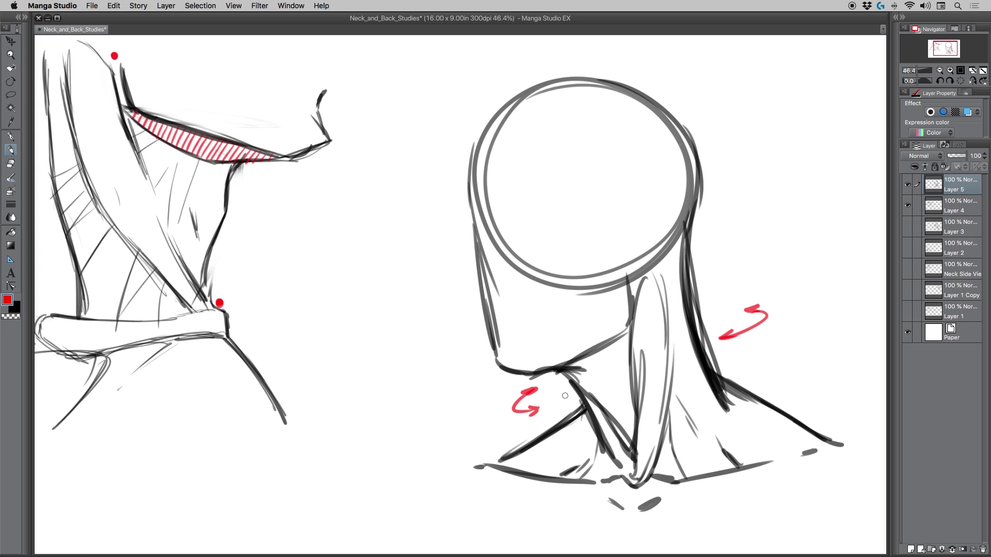
# Step: Redraw the near sternomastoid in black as a long rounded shape and darken the far one toward the pit of the neck
pyautogui.press('x')
pyautogui.moveTo(635, 366)
pyautogui.mouseDown()
pyautogui.moveTo(665, 288)
pyautogui.moveTo(659, 266)
pyautogui.moveTo(668, 395)
pyautogui.mouseUp()
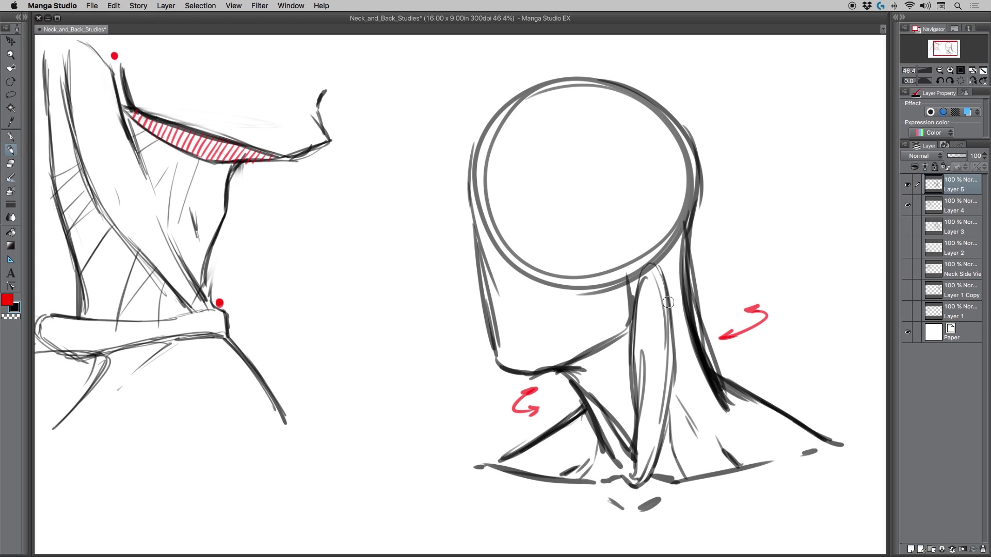
pyautogui.moveTo(669, 302)
pyautogui.mouseDown()
pyautogui.moveTo(665, 420)
pyautogui.moveTo(669, 401)
pyautogui.mouseUp()
pyautogui.moveTo(628, 317); pyautogui.dragTo(636, 391)
pyautogui.moveTo(635, 336); pyautogui.dragTo(636, 467)
pyautogui.moveTo(598, 427)
pyautogui.mouseDown()
pyautogui.moveTo(631, 481)
pyautogui.moveTo(607, 425)
pyautogui.moveTo(636, 470)
pyautogui.mouseUp()
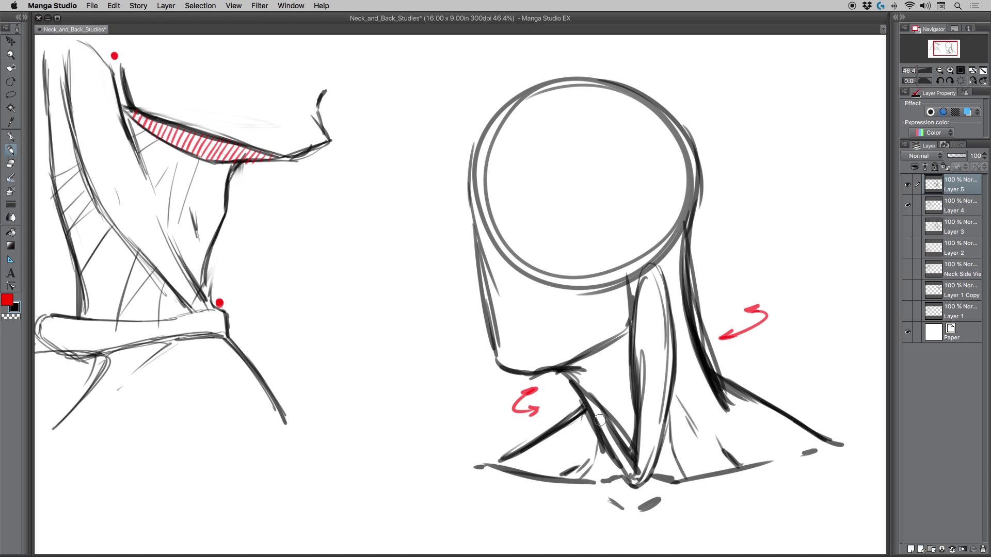
# Step: Fill the far and near sternomastoids with solid red
pyautogui.press('x')
pyautogui.moveTo(595, 406); pyautogui.dragTo(631, 466)
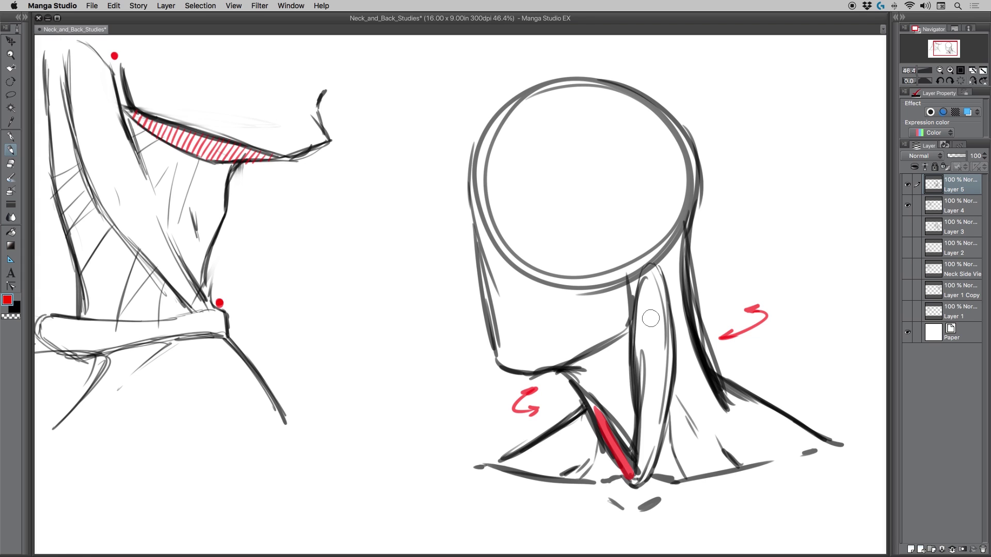
pyautogui.moveTo(646, 290)
pyautogui.mouseDown()
pyautogui.moveTo(643, 367)
pyautogui.moveTo(641, 338)
pyautogui.moveTo(663, 413)
pyautogui.moveTo(661, 336)
pyautogui.moveTo(641, 363)
pyautogui.moveTo(641, 464)
pyautogui.moveTo(657, 419)
pyautogui.moveTo(640, 468)
pyautogui.mouseUp()
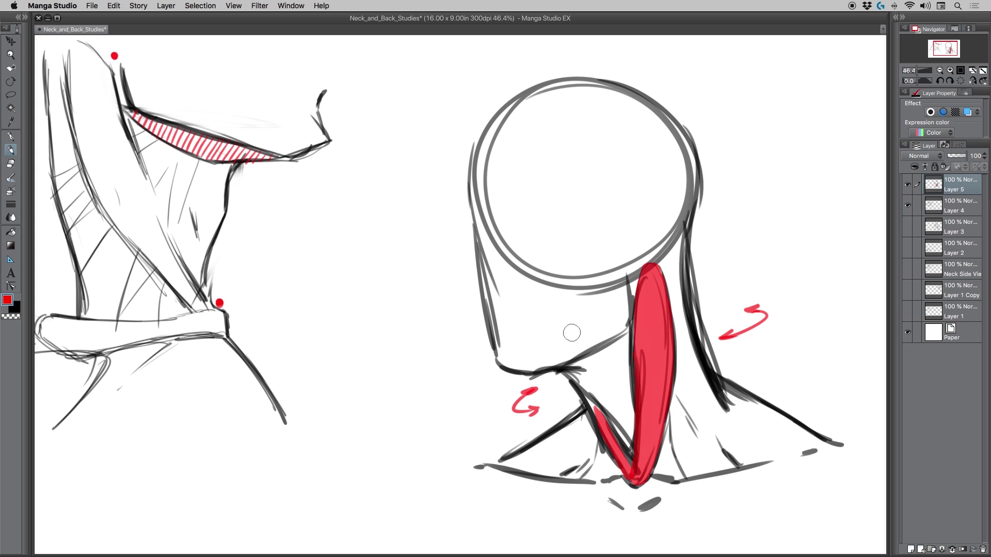
# Step: Redraw the jawline and its underside edge in black and thicken the outer contour around the head to the near shoulder
pyautogui.press('x')
pyautogui.moveTo(629, 304)
pyautogui.mouseDown()
pyautogui.moveTo(606, 332)
pyautogui.moveTo(622, 322)
pyautogui.moveTo(570, 355)
pyautogui.mouseUp()
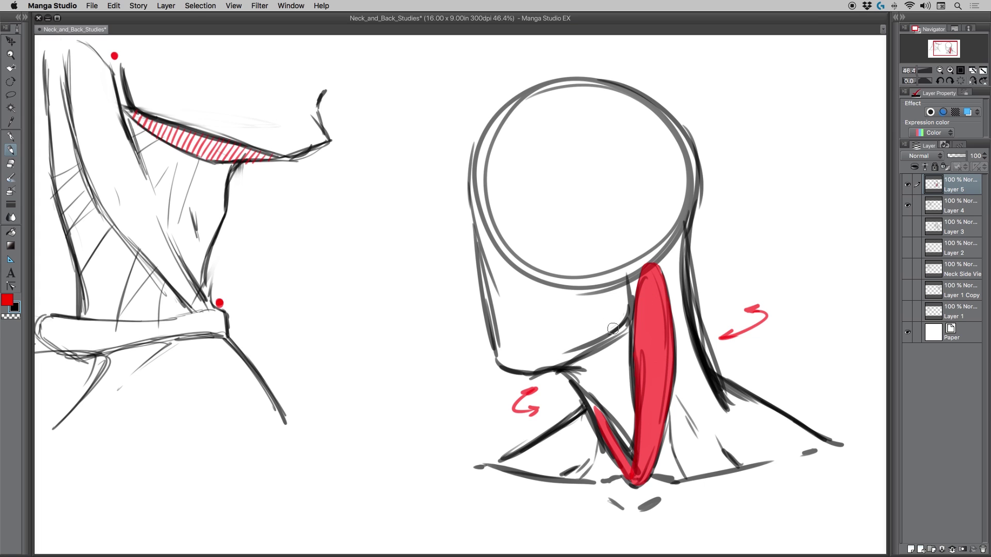
pyautogui.moveTo(618, 324)
pyautogui.mouseDown()
pyautogui.moveTo(503, 375)
pyautogui.moveTo(569, 379)
pyautogui.moveTo(542, 377)
pyautogui.moveTo(572, 374)
pyautogui.moveTo(624, 332)
pyautogui.mouseUp()
pyautogui.moveTo(624, 333); pyautogui.dragTo(569, 373)
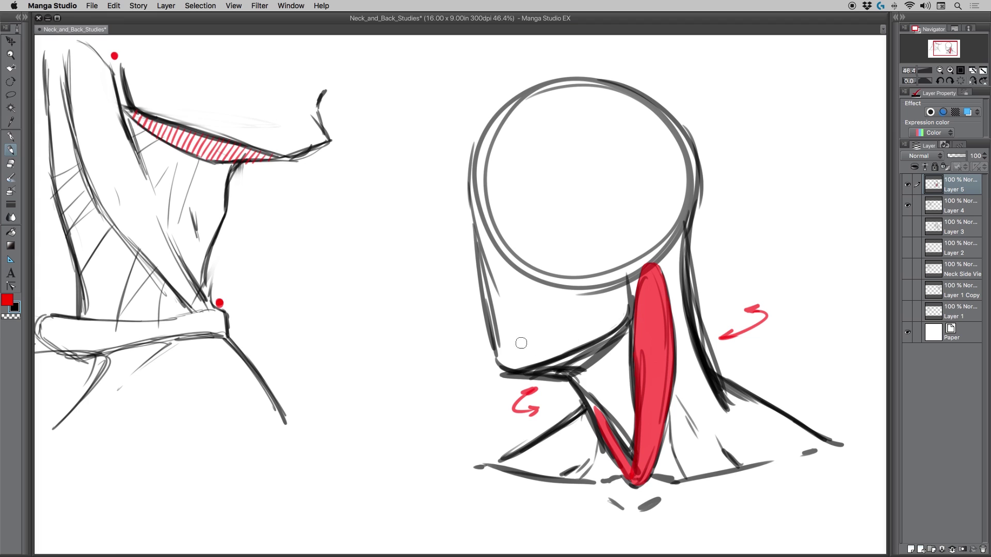
pyautogui.moveTo(505, 376)
pyautogui.mouseDown()
pyautogui.moveTo(476, 347)
pyautogui.moveTo(475, 184)
pyautogui.moveTo(465, 188)
pyautogui.moveTo(509, 110)
pyautogui.moveTo(495, 133)
pyautogui.moveTo(543, 89)
pyautogui.moveTo(654, 109)
pyautogui.moveTo(698, 206)
pyautogui.moveTo(682, 261)
pyautogui.moveTo(848, 445)
pyautogui.moveTo(821, 431)
pyautogui.moveTo(861, 442)
pyautogui.mouseUp()
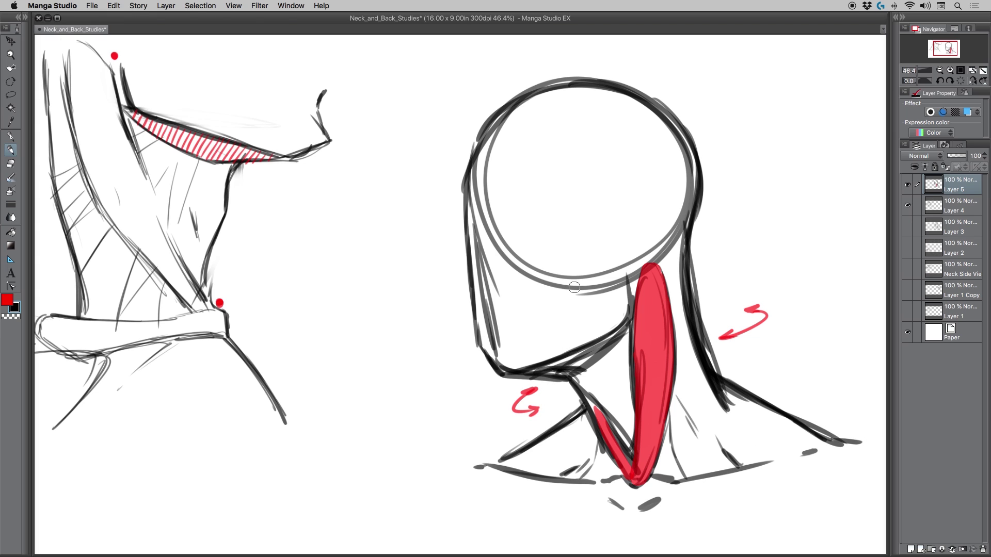
# Step: Erase the rough lines inside the underside plane of the jaw
pyautogui.press('e')
pyautogui.moveTo(581, 354)
pyautogui.mouseDown()
pyautogui.moveTo(603, 343)
pyautogui.moveTo(567, 362)
pyautogui.moveTo(611, 339)
pyautogui.moveTo(559, 365)
pyautogui.moveTo(611, 339)
pyautogui.moveTo(560, 371)
pyautogui.moveTo(538, 372)
pyautogui.moveTo(572, 363)
pyautogui.moveTo(532, 372)
pyautogui.moveTo(619, 343)
pyautogui.moveTo(576, 375)
pyautogui.moveTo(619, 344)
pyautogui.moveTo(603, 351)
pyautogui.moveTo(628, 307)
pyautogui.mouseUp()
pyautogui.moveTo(532, 370); pyautogui.dragTo(557, 373)
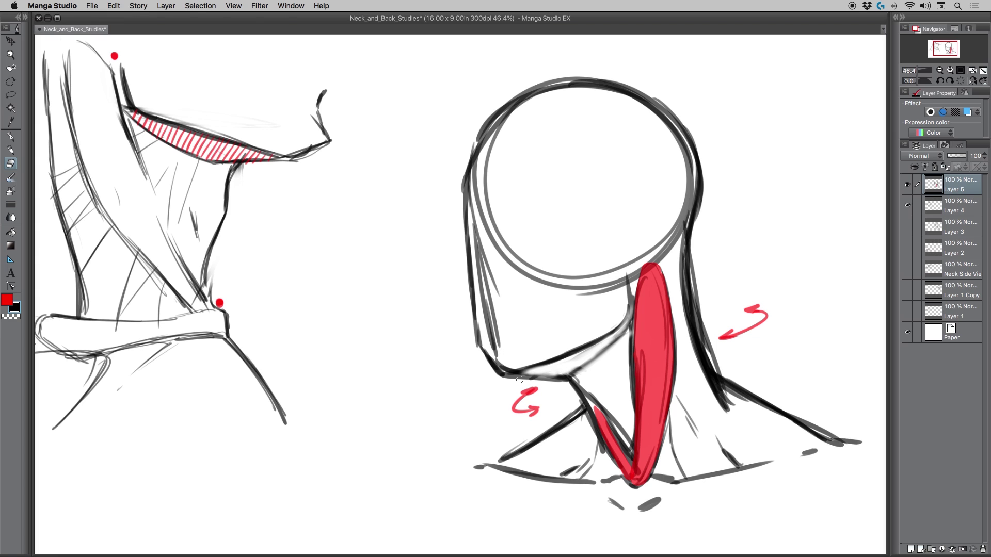
# Step: Fade the construction lines inside the face and the front and lower parts of the cranium circle with a larger eraser
pyautogui.moveTo(490, 290)
pyautogui.mouseDown()
pyautogui.moveTo(493, 370)
pyautogui.moveTo(482, 230)
pyautogui.moveTo(504, 279)
pyautogui.mouseUp()
pyautogui.press(']')
pyautogui.press(']')
pyautogui.press(']')
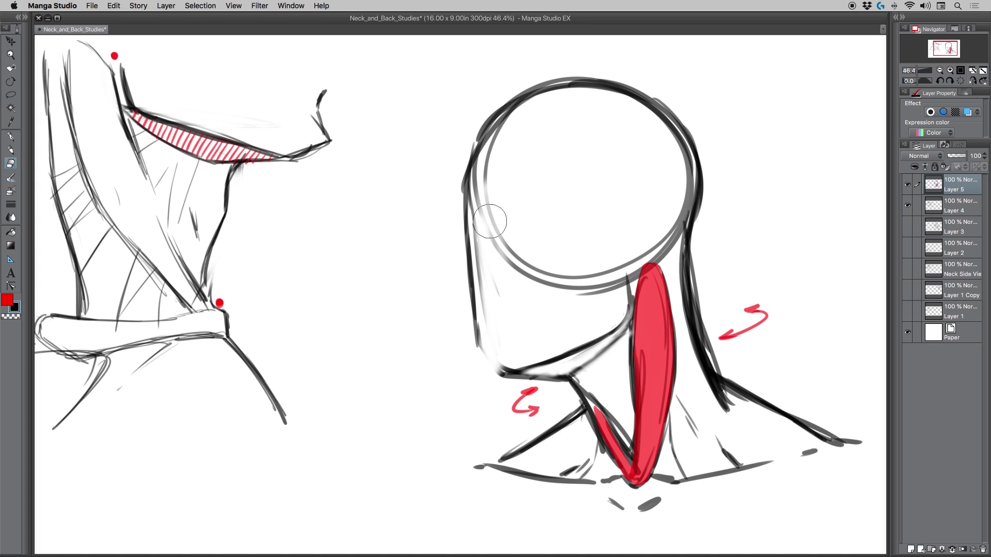
pyautogui.moveTo(494, 221)
pyautogui.mouseDown()
pyautogui.moveTo(505, 250)
pyautogui.moveTo(613, 282)
pyautogui.moveTo(614, 250)
pyautogui.moveTo(518, 232)
pyautogui.moveTo(492, 173)
pyautogui.moveTo(492, 258)
pyautogui.moveTo(510, 314)
pyautogui.moveTo(492, 351)
pyautogui.mouseUp()
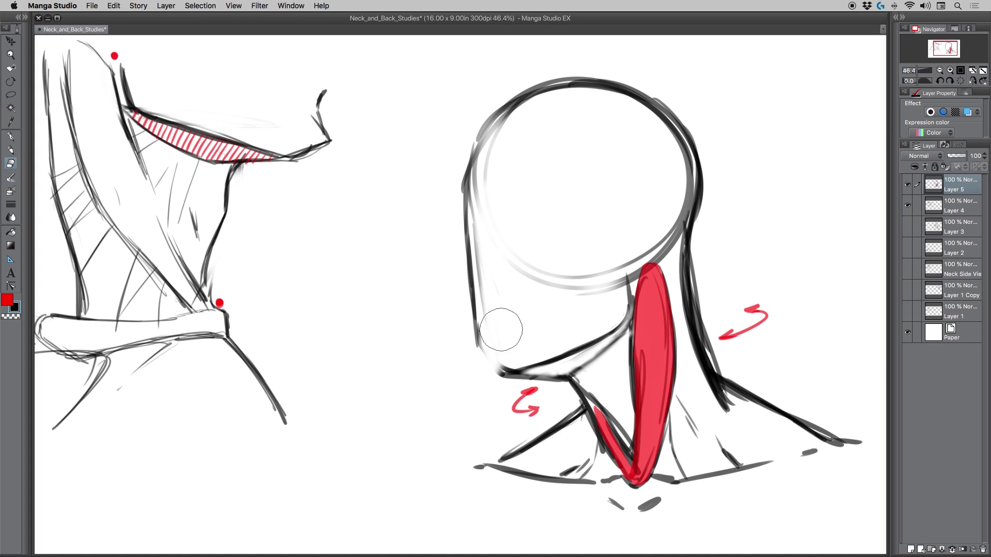
# Step: Redraw the forehead, brow, cheek and chin contour in black and add a curved stroke above the jaw corner
pyautogui.press('p')
pyautogui.press('p')
pyautogui.moveTo(486, 128); pyautogui.dragTo(464, 199)
pyautogui.moveTo(469, 155)
pyautogui.mouseDown()
pyautogui.moveTo(468, 276)
pyautogui.moveTo(492, 372)
pyautogui.moveTo(520, 376)
pyautogui.moveTo(627, 316)
pyautogui.moveTo(625, 271)
pyautogui.mouseUp()
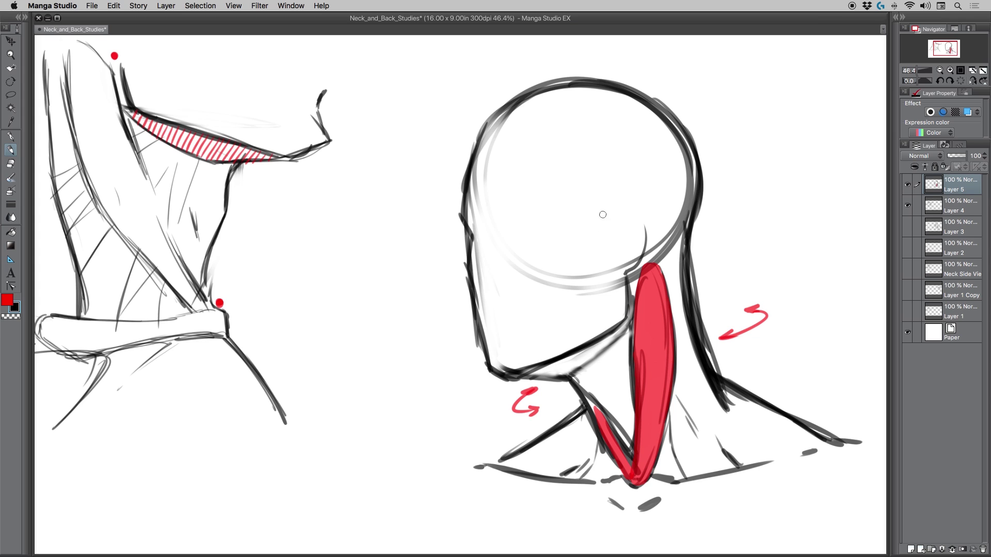
# Step: Draw the ear oval and a curved cheek line on the profile head, then reshape the brow and connect it to the ear with a guide line
pyautogui.moveTo(600, 208)
pyautogui.mouseDown()
pyautogui.moveTo(623, 270)
pyautogui.moveTo(592, 262)
pyautogui.moveTo(627, 262)
pyautogui.moveTo(614, 312)
pyautogui.moveTo(620, 279)
pyautogui.moveTo(586, 343)
pyautogui.moveTo(617, 279)
pyautogui.moveTo(611, 333)
pyautogui.mouseUp()
pyautogui.moveTo(595, 206)
pyautogui.mouseDown()
pyautogui.moveTo(596, 269)
pyautogui.moveTo(608, 195)
pyautogui.moveTo(567, 231)
pyautogui.moveTo(514, 357)
pyautogui.mouseUp()
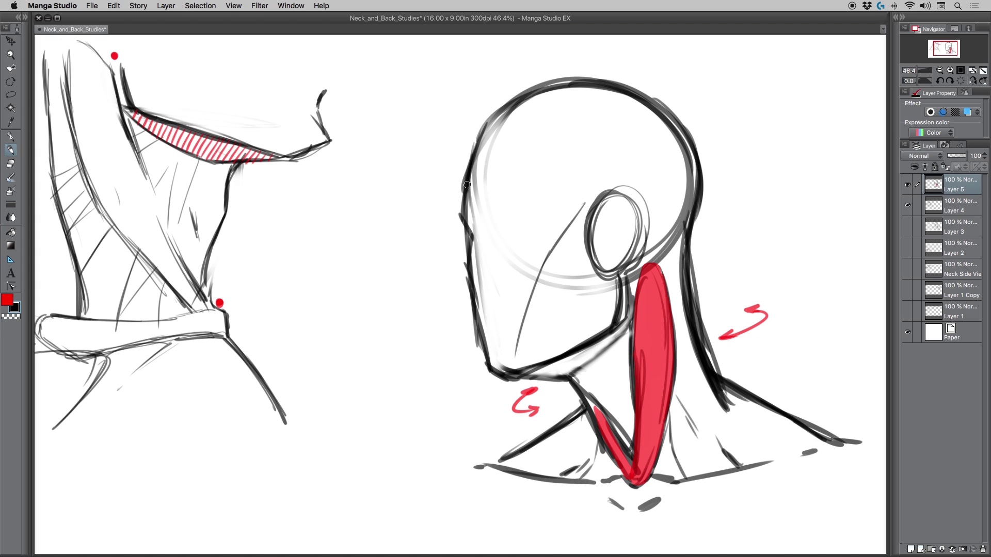
pyautogui.moveTo(466, 155)
pyautogui.mouseDown()
pyautogui.moveTo(453, 219)
pyautogui.moveTo(450, 211)
pyautogui.moveTo(469, 227)
pyautogui.mouseUp()
pyautogui.moveTo(464, 192); pyautogui.dragTo(455, 213)
pyautogui.moveTo(483, 126)
pyautogui.mouseDown()
pyautogui.moveTo(456, 213)
pyautogui.moveTo(467, 165)
pyautogui.mouseUp()
pyautogui.moveTo(463, 196)
pyautogui.mouseDown()
pyautogui.moveTo(455, 214)
pyautogui.moveTo(468, 247)
pyautogui.mouseUp()
pyautogui.moveTo(588, 195); pyautogui.dragTo(462, 214)
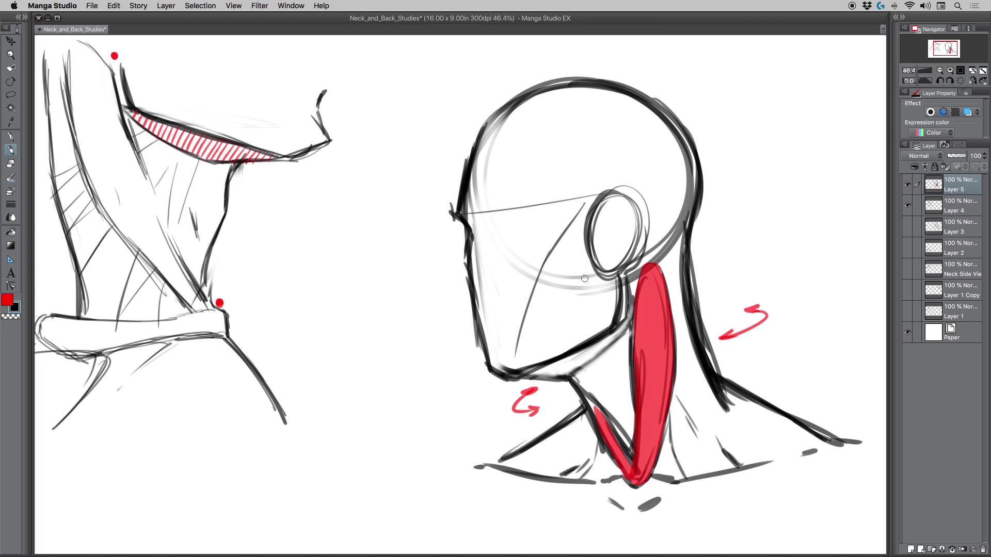
# Step: Draw the guide line from the ear base to the nose level and redraw the face front, chin and lower jaw edge in black
pyautogui.moveTo(614, 276); pyautogui.dragTo(483, 290)
pyautogui.moveTo(602, 280); pyautogui.dragTo(483, 293)
pyautogui.moveTo(465, 231); pyautogui.dragTo(469, 289)
pyautogui.moveTo(463, 252)
pyautogui.mouseDown()
pyautogui.moveTo(481, 369)
pyautogui.moveTo(508, 381)
pyautogui.mouseUp()
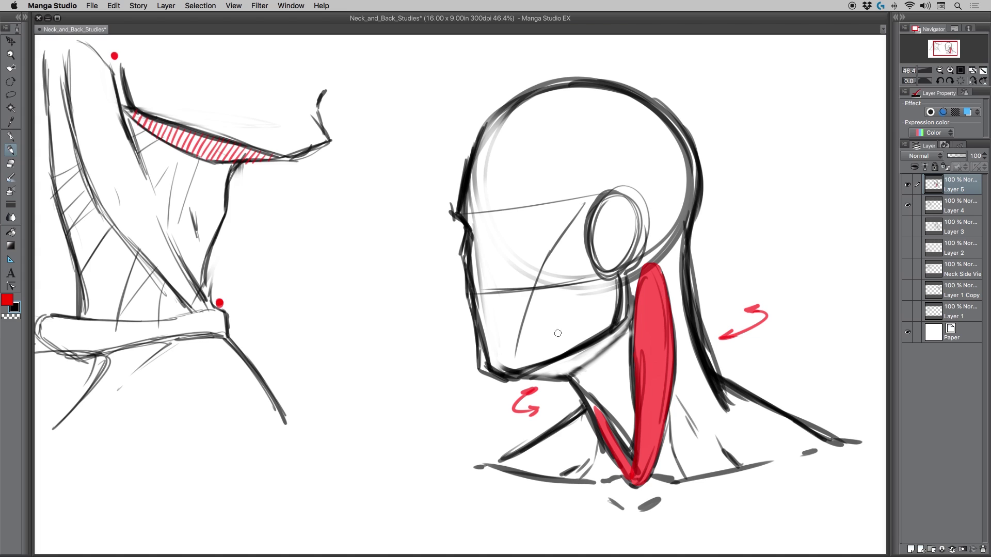
pyautogui.moveTo(625, 324); pyautogui.dragTo(568, 378)
pyautogui.moveTo(616, 332)
pyautogui.mouseDown()
pyautogui.moveTo(567, 378)
pyautogui.moveTo(512, 378)
pyautogui.mouseUp()
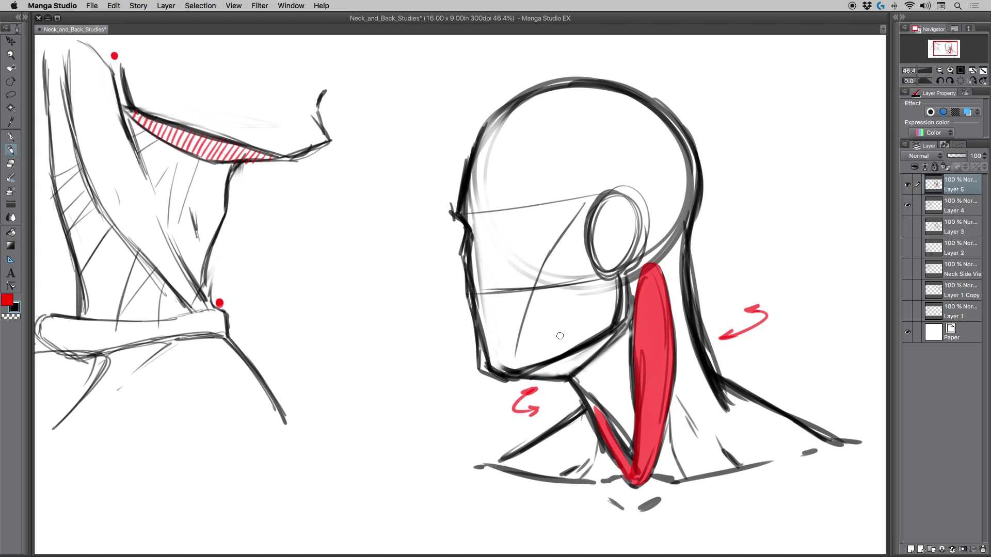
# Step: Fill the underside plane of the jaw with red diagonal hatching
pyautogui.press('x')
pyautogui.moveTo(563, 378); pyautogui.dragTo(570, 356)
pyautogui.moveTo(566, 377); pyautogui.dragTo(580, 353)
pyautogui.moveTo(577, 367); pyautogui.dragTo(585, 345)
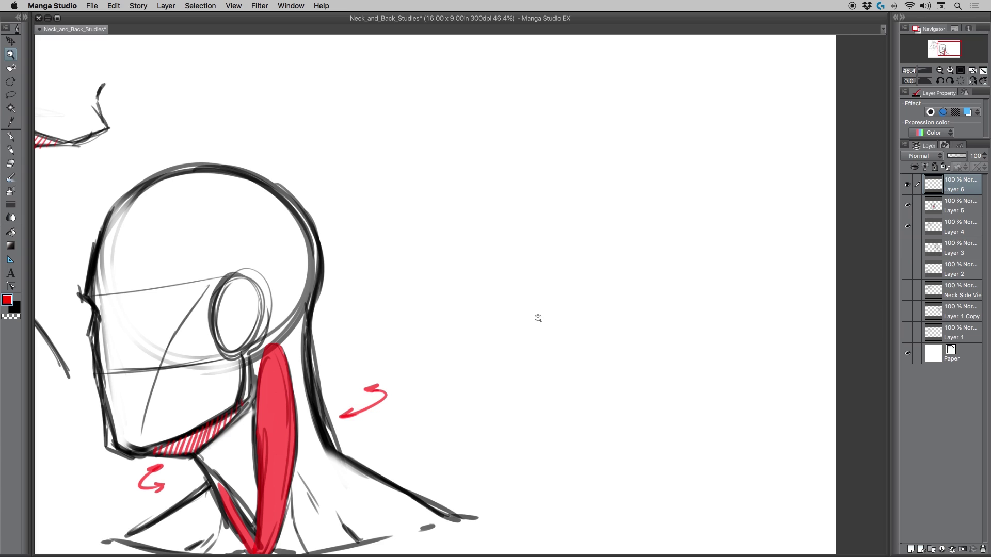
# Step: Sketch a black cranium circle for a back view beside the profile head and mark its curved centre line with dashes
pyautogui.click(11, 151)
pyautogui.click(16, 309)
pyautogui.moveTo(552, 74)
pyautogui.mouseDown()
pyautogui.moveTo(624, 176)
pyautogui.moveTo(534, 104)
pyautogui.moveTo(662, 97)
pyautogui.moveTo(562, 178)
pyautogui.moveTo(594, 56)
pyautogui.moveTo(645, 177)
pyautogui.moveTo(526, 104)
pyautogui.moveTo(667, 111)
pyautogui.moveTo(533, 154)
pyautogui.mouseUp()
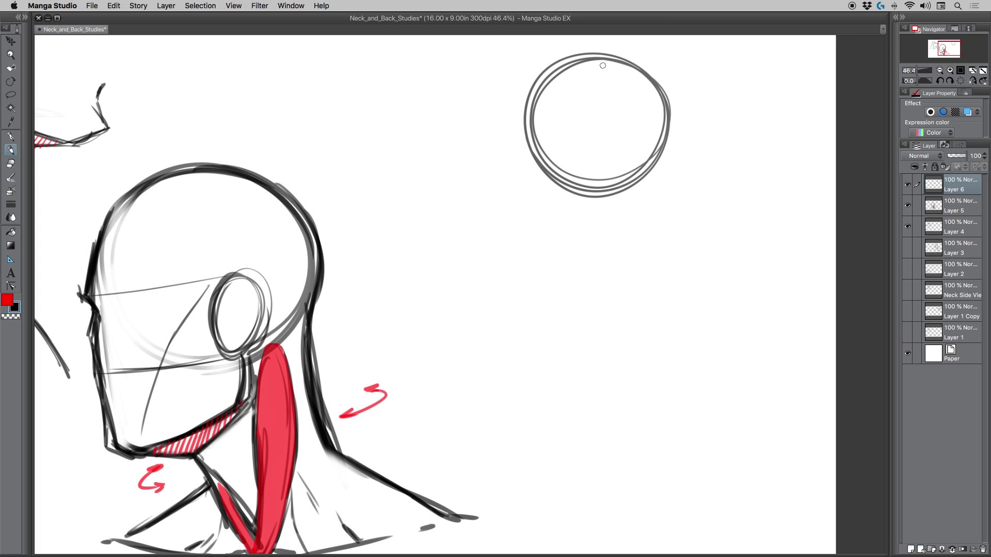
pyautogui.moveTo(600, 57); pyautogui.dragTo(615, 98)
pyautogui.moveTo(617, 106); pyautogui.dragTo(619, 164)
pyautogui.moveTo(617, 168); pyautogui.dragTo(613, 183)
# Step: Draw the back of the neck's centre line below the skull and continue it as an S-shaped spine curve
pyautogui.moveTo(609, 186); pyautogui.dragTo(624, 248)
pyautogui.moveTo(612, 191); pyautogui.dragTo(669, 325)
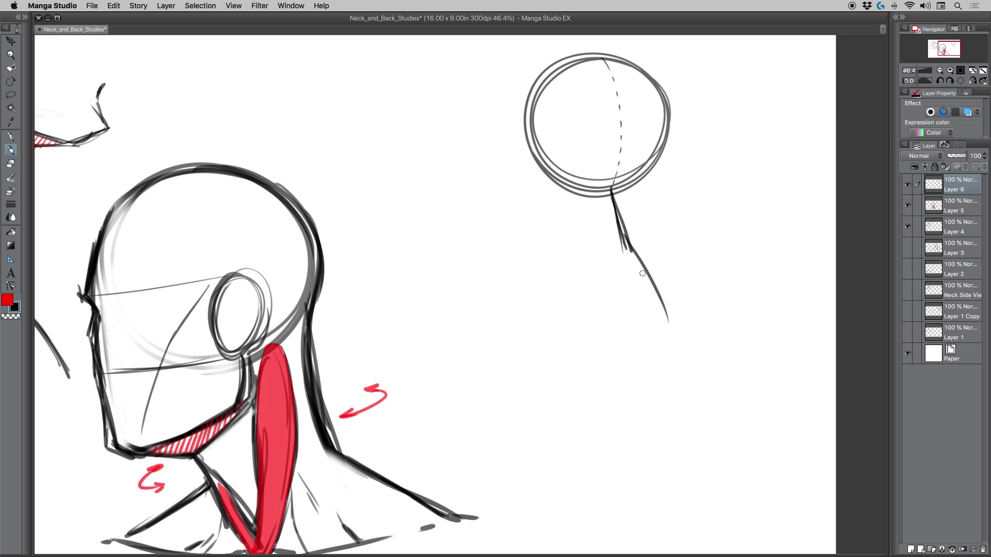
pyautogui.moveTo(631, 246); pyautogui.dragTo(667, 328)
pyautogui.moveTo(628, 240)
pyautogui.mouseDown()
pyautogui.moveTo(661, 347)
pyautogui.moveTo(665, 336)
pyautogui.moveTo(649, 410)
pyautogui.mouseUp()
# Step: Sketch the base of the skull and both sides of the neck around the upper spine
pyautogui.moveTo(666, 312)
pyautogui.mouseDown()
pyautogui.moveTo(636, 496)
pyautogui.moveTo(669, 334)
pyautogui.moveTo(617, 201)
pyautogui.moveTo(624, 236)
pyautogui.moveTo(613, 180)
pyautogui.moveTo(644, 188)
pyautogui.mouseUp()
pyautogui.moveTo(570, 189)
pyautogui.mouseDown()
pyautogui.moveTo(641, 204)
pyautogui.moveTo(647, 250)
pyautogui.mouseUp()
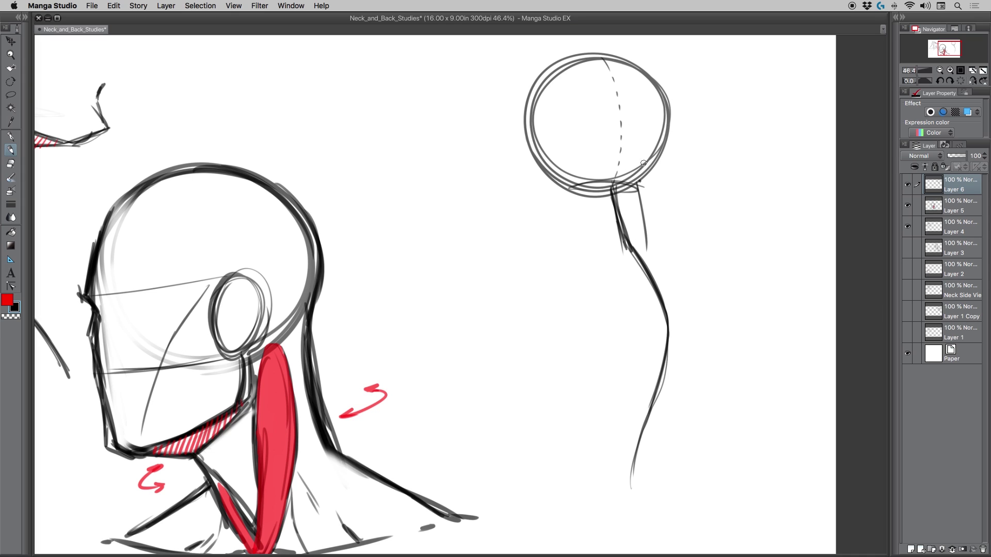
pyautogui.moveTo(639, 188); pyautogui.dragTo(660, 240)
pyautogui.moveTo(565, 191); pyautogui.dragTo(568, 235)
pyautogui.moveTo(559, 190); pyautogui.dragTo(562, 239)
# Step: Draw the sloping trapezius lines from the neck to both shoulders and a slightly tilted line joining the shoulder ends
pyautogui.moveTo(651, 228); pyautogui.dragTo(751, 266)
pyautogui.moveTo(561, 232)
pyautogui.mouseDown()
pyautogui.moveTo(489, 295)
pyautogui.moveTo(747, 275)
pyautogui.moveTo(671, 284)
pyautogui.mouseUp()
pyautogui.moveTo(498, 288)
pyautogui.mouseDown()
pyautogui.moveTo(608, 210)
pyautogui.moveTo(769, 282)
pyautogui.mouseUp()
pyautogui.moveTo(624, 214)
pyautogui.mouseDown()
pyautogui.moveTo(769, 274)
pyautogui.moveTo(760, 267)
pyautogui.mouseUp()
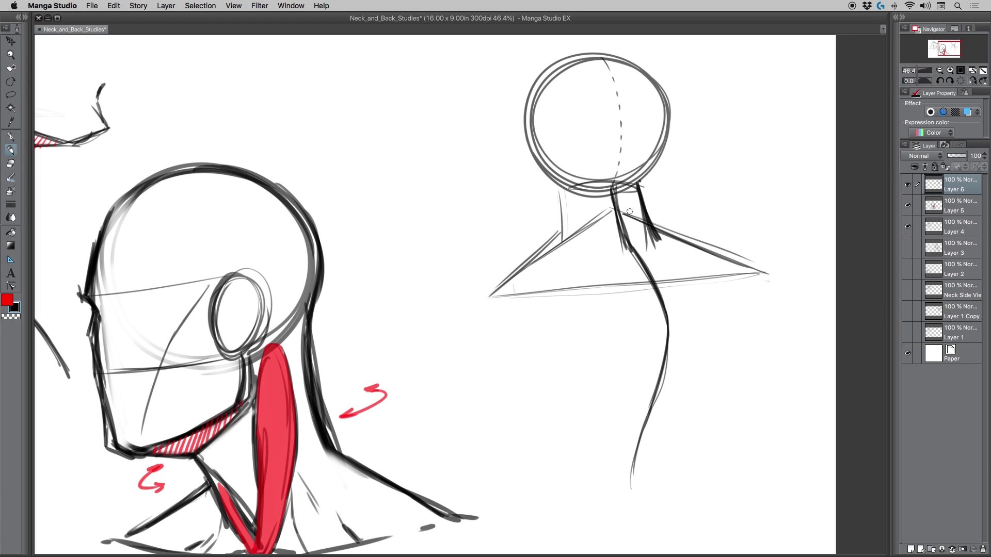
pyautogui.moveTo(609, 209); pyautogui.dragTo(490, 294)
pyautogui.moveTo(594, 225); pyautogui.dragTo(485, 295)
# Step: Block in the upper back with curved side lines and a lower cross line below the shoulder line
pyautogui.moveTo(508, 291)
pyautogui.mouseDown()
pyautogui.moveTo(733, 272)
pyautogui.moveTo(768, 392)
pyautogui.mouseUp()
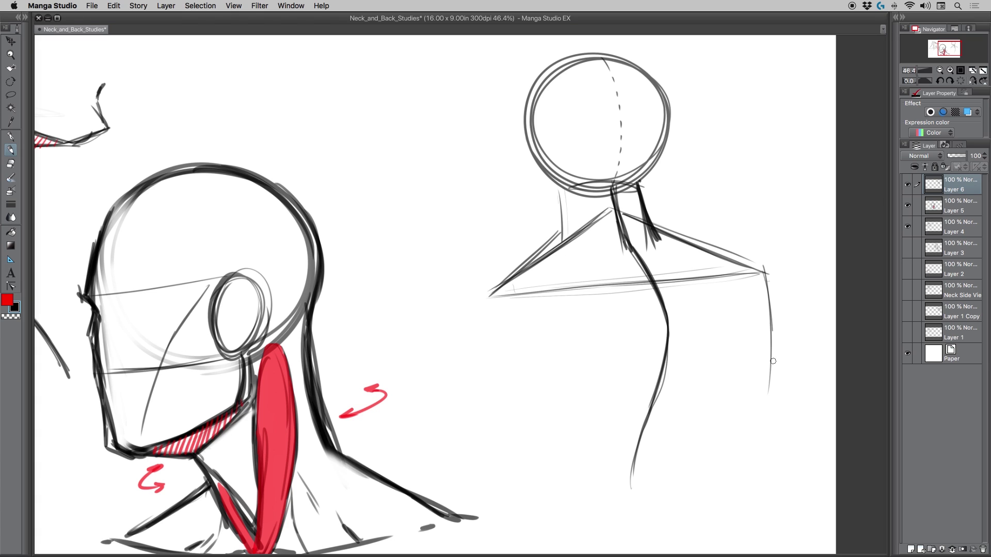
pyautogui.moveTo(771, 333)
pyautogui.mouseDown()
pyautogui.moveTo(772, 387)
pyautogui.moveTo(565, 422)
pyautogui.mouseUp()
pyautogui.moveTo(757, 403)
pyautogui.mouseDown()
pyautogui.moveTo(569, 419)
pyautogui.moveTo(515, 421)
pyautogui.mouseUp()
pyautogui.moveTo(515, 413); pyautogui.dragTo(497, 343)
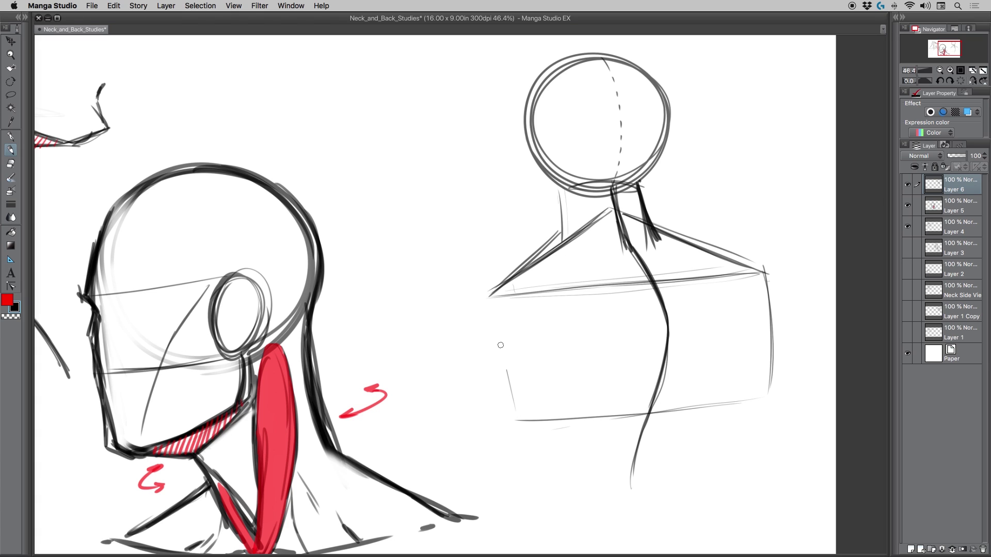
pyautogui.moveTo(483, 295); pyautogui.dragTo(509, 412)
# Step: Sketch the tapering lower torso down to a waist line and reinforce the left edge of the upper back block
pyautogui.moveTo(766, 396); pyautogui.dragTo(697, 493)
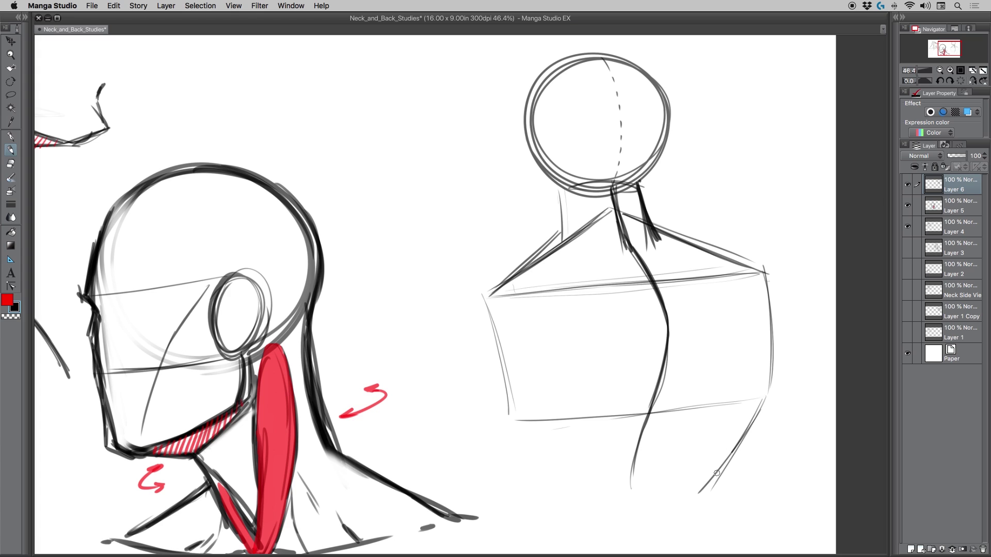
pyautogui.moveTo(733, 452); pyautogui.dragTo(692, 498)
pyautogui.moveTo(698, 494); pyautogui.dragTo(556, 509)
pyautogui.moveTo(693, 496); pyautogui.dragTo(559, 509)
pyautogui.moveTo(576, 505); pyautogui.dragTo(489, 426)
pyautogui.moveTo(577, 508); pyautogui.dragTo(493, 428)
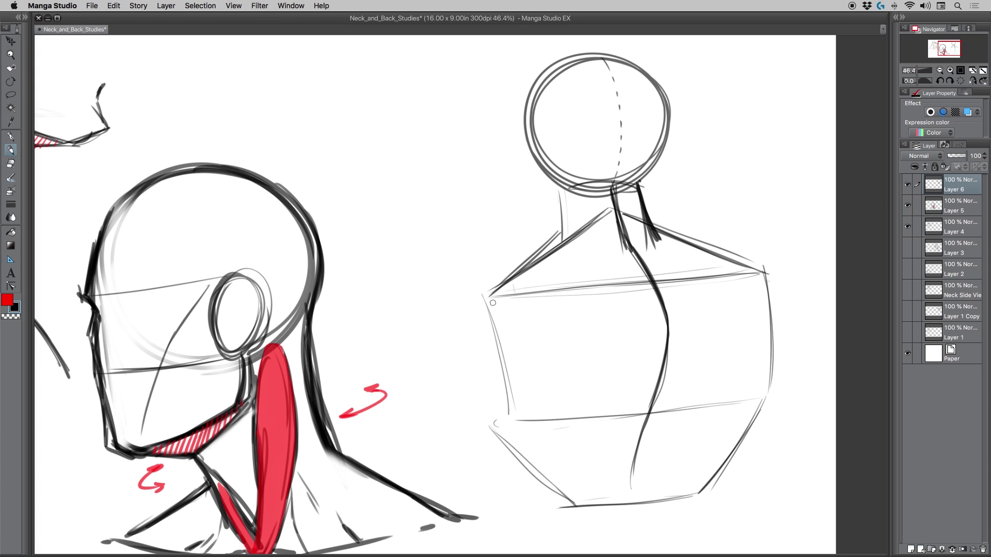
pyautogui.moveTo(481, 307)
pyautogui.mouseDown()
pyautogui.moveTo(501, 406)
pyautogui.moveTo(489, 318)
pyautogui.moveTo(498, 374)
pyautogui.moveTo(681, 271)
pyautogui.moveTo(755, 271)
pyautogui.moveTo(764, 388)
pyautogui.moveTo(537, 420)
pyautogui.mouseUp()
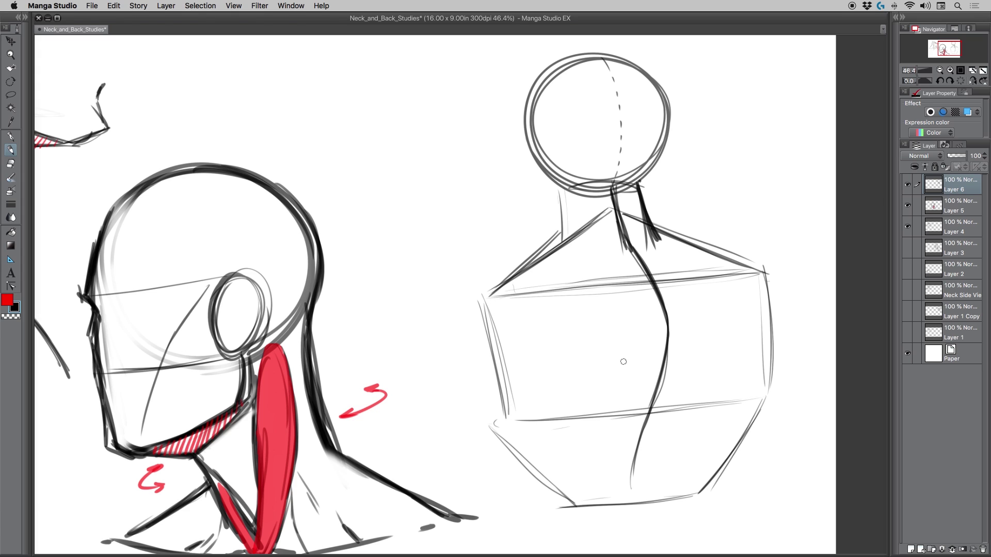
# Step: Darken the spine down to the waist, then draw the right shoulder slope and the inner edge of the right shoulder blade
pyautogui.moveTo(633, 254)
pyautogui.mouseDown()
pyautogui.moveTo(664, 323)
pyautogui.moveTo(638, 505)
pyautogui.mouseUp()
pyautogui.moveTo(665, 349)
pyautogui.mouseDown()
pyautogui.moveTo(659, 306)
pyautogui.moveTo(628, 249)
pyautogui.mouseUp()
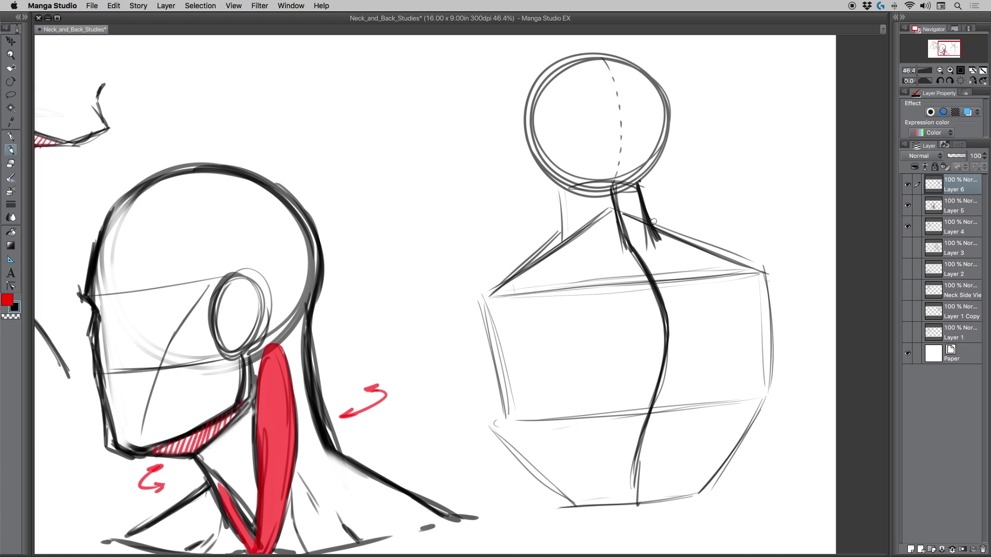
pyautogui.moveTo(646, 211)
pyautogui.mouseDown()
pyautogui.moveTo(659, 225)
pyautogui.moveTo(625, 184)
pyautogui.moveTo(646, 225)
pyautogui.moveTo(737, 259)
pyautogui.mouseUp()
pyautogui.moveTo(670, 227)
pyautogui.mouseDown()
pyautogui.moveTo(754, 266)
pyautogui.moveTo(723, 295)
pyautogui.moveTo(676, 408)
pyautogui.mouseUp()
pyautogui.moveTo(728, 297); pyautogui.dragTo(673, 410)
pyautogui.moveTo(726, 317); pyautogui.dragTo(681, 402)
pyautogui.moveTo(756, 272); pyautogui.dragTo(734, 293)
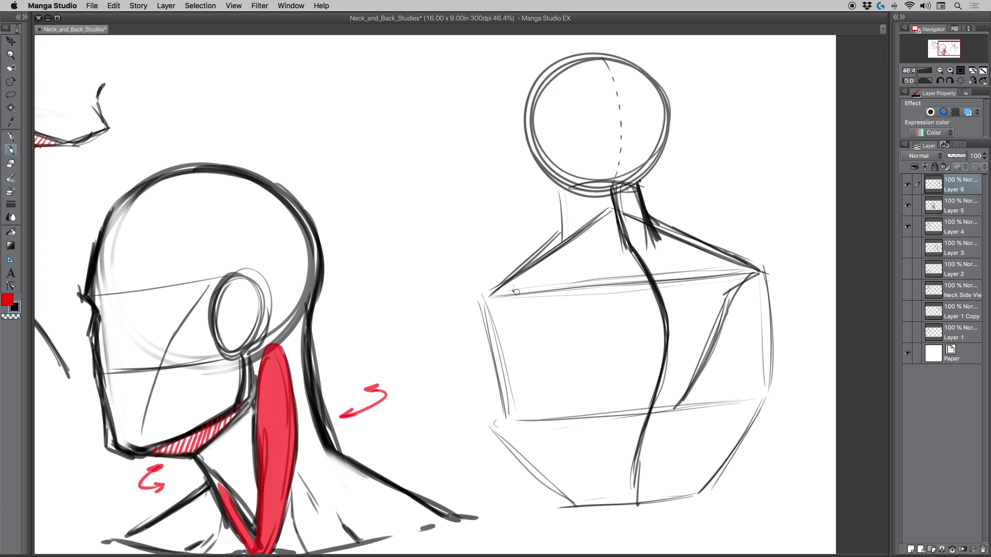
# Step: Draw the spine ridge and inner edge of the left shoulder blade, and thicken the inner edge of the right one
pyautogui.moveTo(514, 291); pyautogui.dragTo(568, 308)
pyautogui.moveTo(522, 297)
pyautogui.mouseDown()
pyautogui.moveTo(549, 312)
pyautogui.moveTo(606, 396)
pyautogui.mouseUp()
pyautogui.moveTo(565, 343); pyautogui.dragTo(615, 408)
pyautogui.moveTo(579, 357)
pyautogui.mouseDown()
pyautogui.moveTo(521, 304)
pyautogui.moveTo(537, 311)
pyautogui.mouseUp()
pyautogui.moveTo(534, 310); pyautogui.dragTo(608, 408)
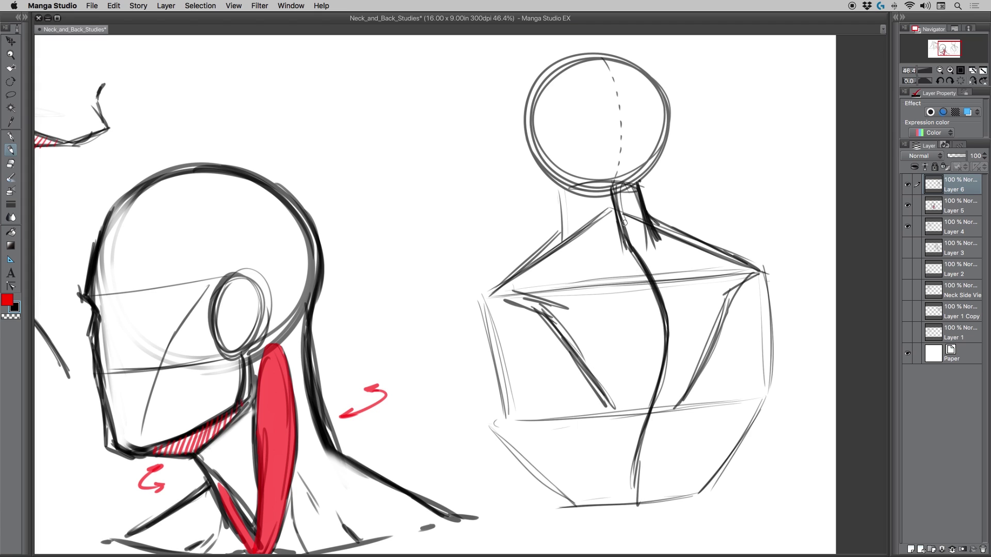
pyautogui.moveTo(731, 296); pyautogui.dragTo(690, 401)
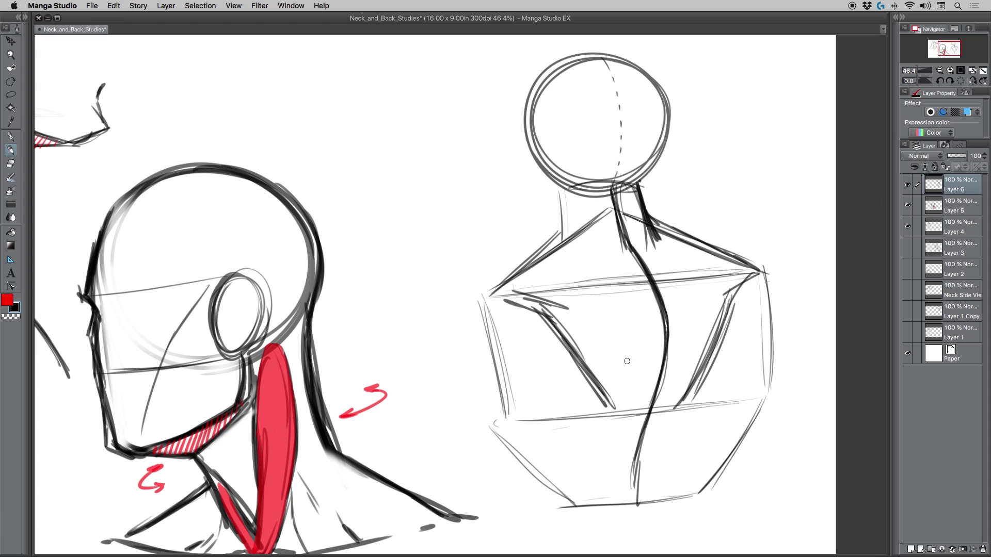
pyautogui.moveTo(654, 294); pyautogui.dragTo(651, 406)
pyautogui.moveTo(731, 295); pyautogui.dragTo(696, 402)
pyautogui.moveTo(527, 311); pyautogui.dragTo(610, 420)
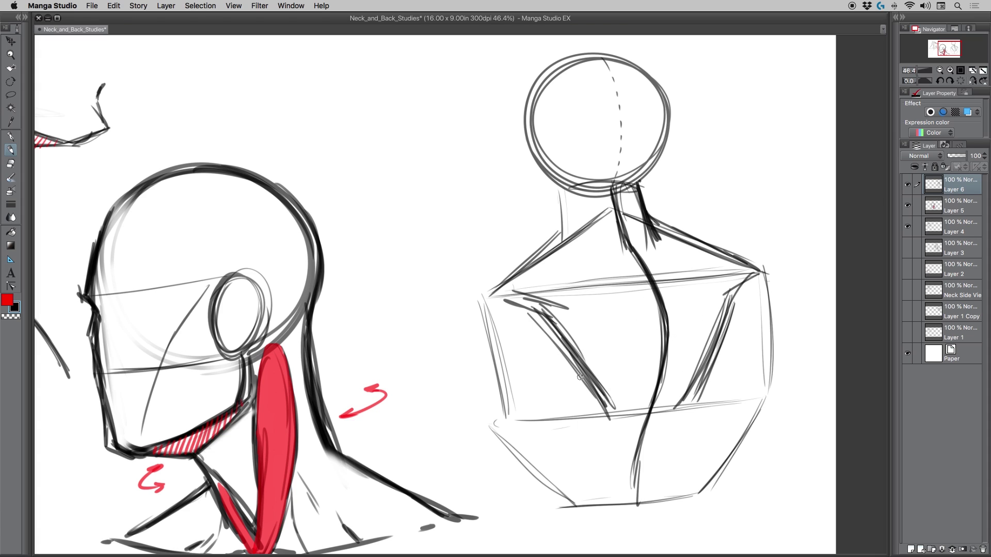
# Step: Extend both shoulder blade edges down toward the spine as the lower trapezius and reinforce the left shoulder blade's upper edge
pyautogui.moveTo(580, 386); pyautogui.dragTo(625, 461)
pyautogui.moveTo(609, 423); pyautogui.dragTo(626, 460)
pyautogui.moveTo(689, 394)
pyautogui.mouseDown()
pyautogui.moveTo(649, 469)
pyautogui.moveTo(655, 461)
pyautogui.mouseUp()
pyautogui.moveTo(599, 400)
pyautogui.mouseDown()
pyautogui.moveTo(630, 466)
pyautogui.moveTo(621, 430)
pyautogui.mouseUp()
pyautogui.moveTo(539, 322); pyautogui.dragTo(568, 350)
pyautogui.moveTo(521, 302); pyautogui.dragTo(544, 320)
pyautogui.moveTo(512, 297)
pyautogui.mouseDown()
pyautogui.moveTo(540, 310)
pyautogui.moveTo(503, 295)
pyautogui.moveTo(583, 222)
pyautogui.mouseUp()
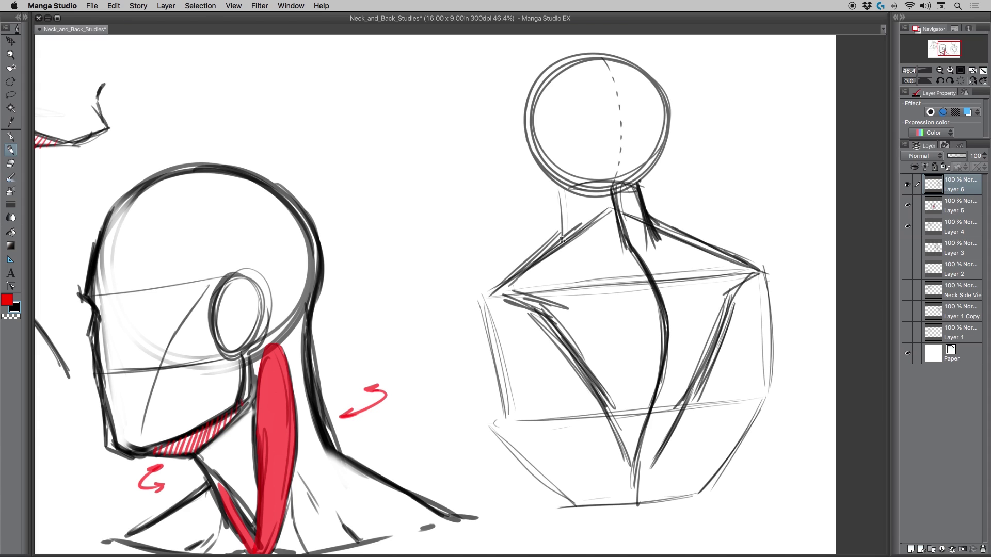
# Step: Darken the sides of the neck and the left shoulder slope of the back view
pyautogui.moveTo(519, 274)
pyautogui.mouseDown()
pyautogui.moveTo(575, 230)
pyautogui.moveTo(564, 235)
pyautogui.moveTo(596, 185)
pyautogui.moveTo(614, 180)
pyautogui.moveTo(627, 230)
pyautogui.mouseUp()
pyautogui.moveTo(635, 181); pyautogui.dragTo(654, 232)
pyautogui.moveTo(566, 227); pyautogui.dragTo(504, 288)
pyautogui.moveTo(537, 256); pyautogui.dragTo(491, 298)
# Step: Add the rounded outer shoulder contours and the rear deltoid lines over both shoulder blades
pyautogui.moveTo(742, 264)
pyautogui.mouseDown()
pyautogui.moveTo(800, 282)
pyautogui.moveTo(739, 296)
pyautogui.moveTo(739, 318)
pyautogui.moveTo(773, 345)
pyautogui.mouseUp()
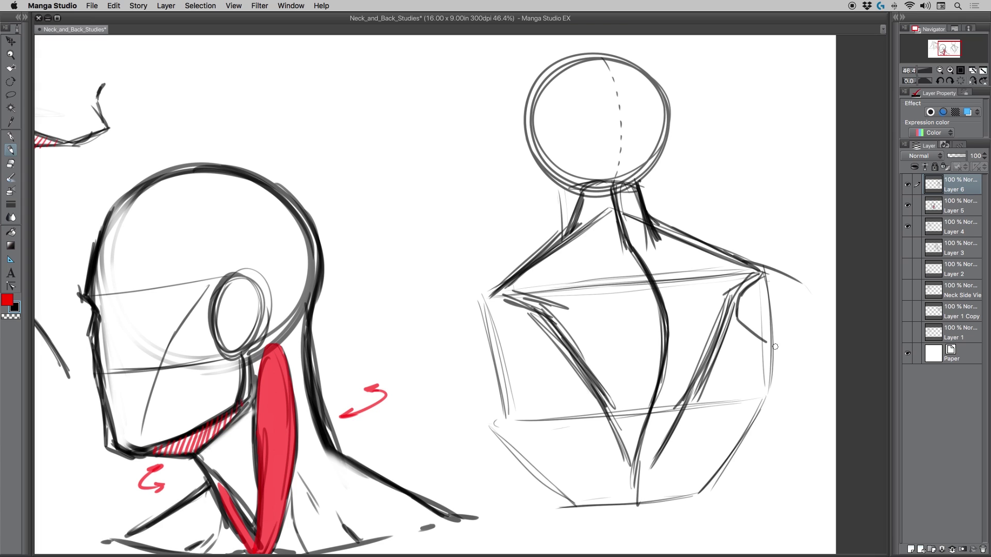
pyautogui.moveTo(484, 303); pyautogui.dragTo(537, 327)
pyautogui.moveTo(535, 328); pyautogui.dragTo(534, 351)
pyautogui.moveTo(481, 297)
pyautogui.mouseDown()
pyautogui.moveTo(503, 281)
pyautogui.moveTo(458, 303)
pyautogui.mouseUp()
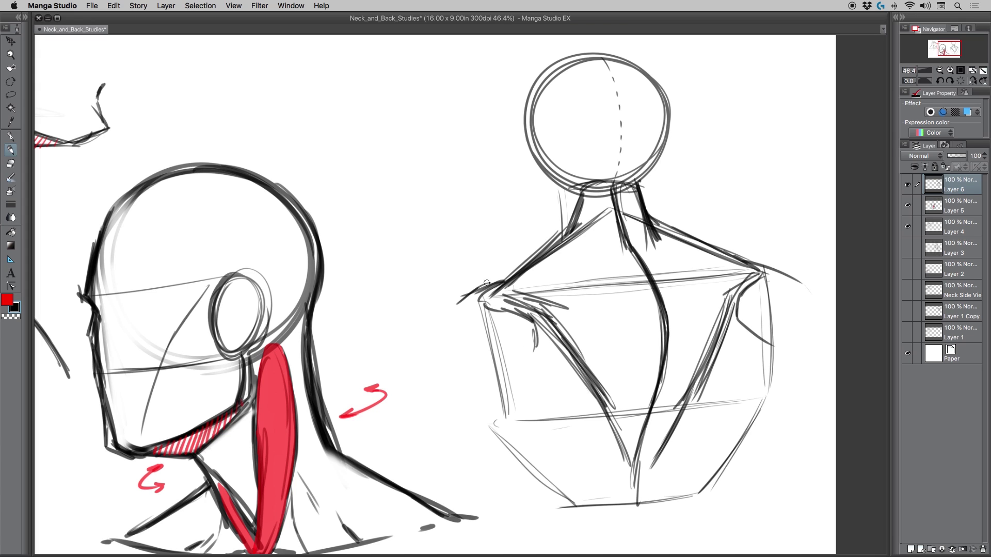
pyautogui.moveTo(507, 279)
pyautogui.mouseDown()
pyautogui.moveTo(450, 305)
pyautogui.moveTo(427, 331)
pyautogui.mouseUp()
pyautogui.moveTo(765, 269)
pyautogui.mouseDown()
pyautogui.moveTo(791, 276)
pyautogui.moveTo(829, 329)
pyautogui.mouseUp()
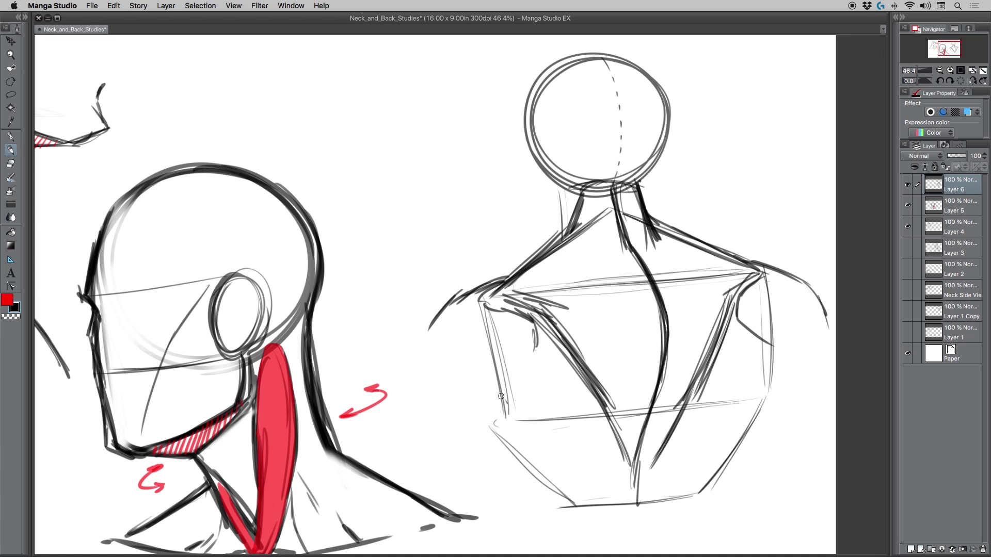
# Step: Draw the angular lower tips of the left and right shoulder blades
pyautogui.moveTo(498, 396); pyautogui.dragTo(555, 426)
pyautogui.moveTo(551, 426); pyautogui.dragTo(593, 398)
pyautogui.moveTo(554, 425); pyautogui.dragTo(593, 402)
pyautogui.moveTo(694, 393); pyautogui.dragTo(729, 408)
pyautogui.moveTo(729, 409)
pyautogui.mouseDown()
pyautogui.moveTo(772, 372)
pyautogui.moveTo(730, 410)
pyautogui.mouseUp()
pyautogui.moveTo(737, 411)
pyautogui.mouseDown()
pyautogui.moveTo(702, 391)
pyautogui.moveTo(772, 379)
pyautogui.mouseUp()
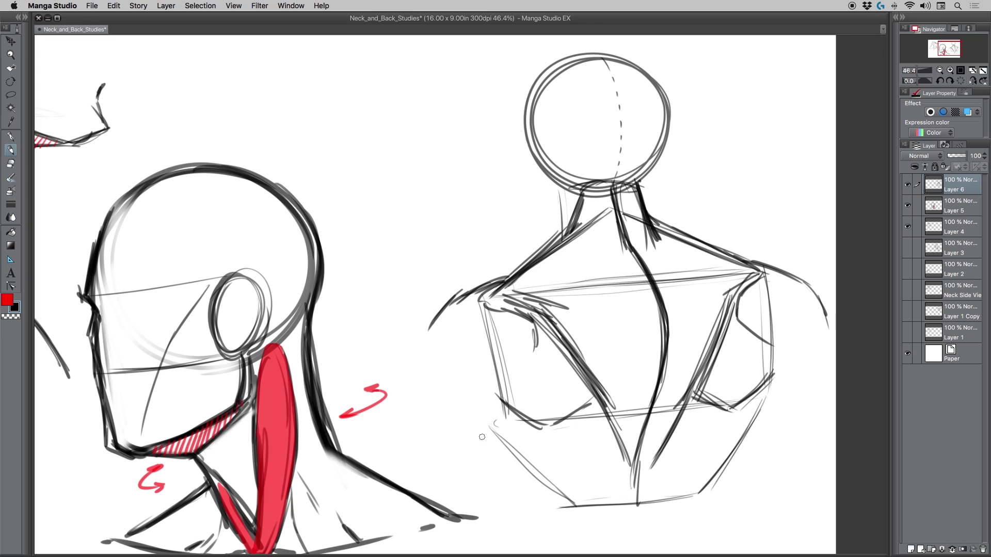
# Step: Sketch a curve beneath the left shoulder blade and the outer side contours of the torso tapering to the waist
pyautogui.moveTo(497, 404); pyautogui.dragTo(621, 442)
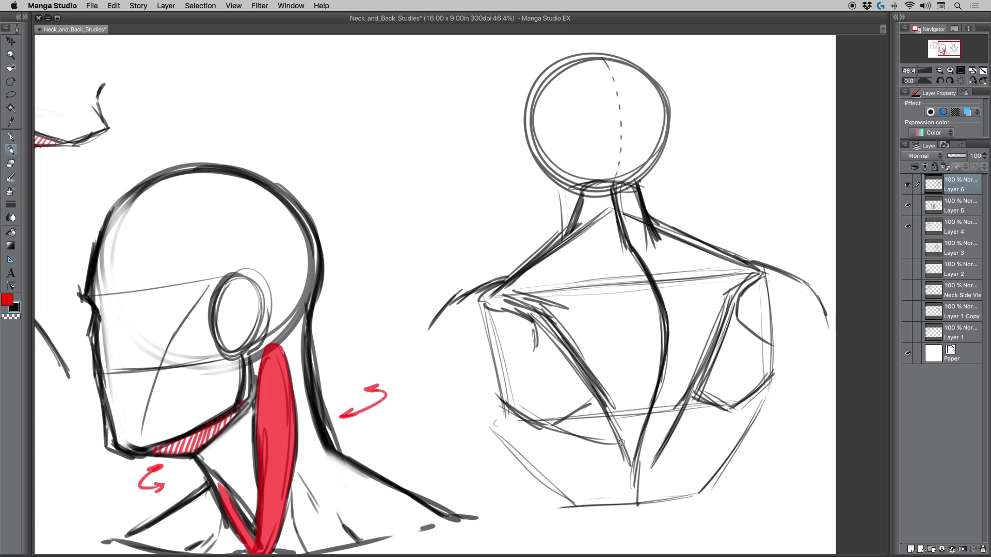
pyautogui.moveTo(475, 423); pyautogui.dragTo(551, 508)
pyautogui.moveTo(769, 394); pyautogui.dragTo(721, 497)
pyautogui.moveTo(774, 385); pyautogui.dragTo(744, 463)
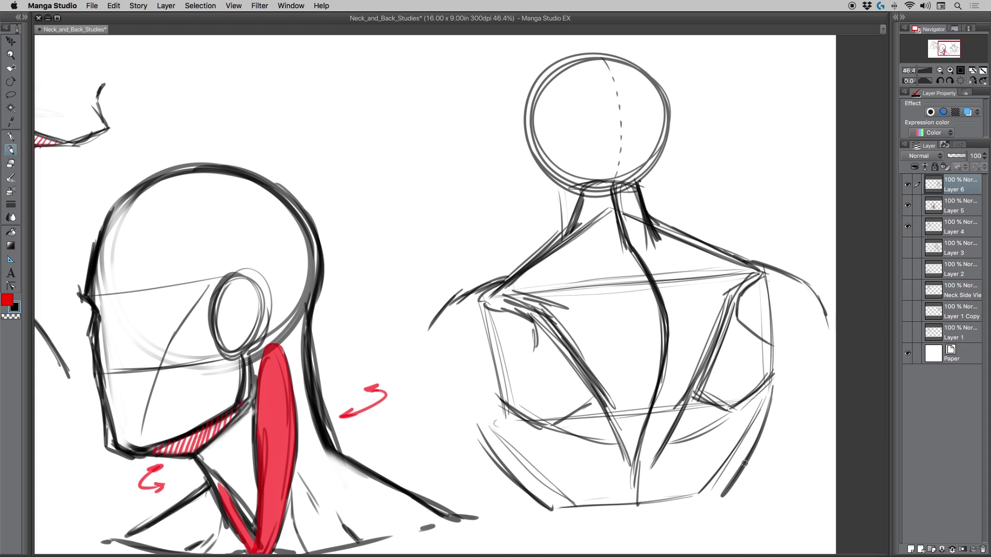
pyautogui.moveTo(474, 429); pyautogui.dragTo(541, 512)
# Step: Reinforce the lower trapezius where its edges meet the spine near the waist
pyautogui.moveTo(602, 428); pyautogui.dragTo(625, 471)
pyautogui.moveTo(579, 430)
pyautogui.mouseDown()
pyautogui.moveTo(618, 439)
pyautogui.moveTo(626, 475)
pyautogui.mouseUp()
pyautogui.moveTo(650, 417); pyautogui.dragTo(633, 488)
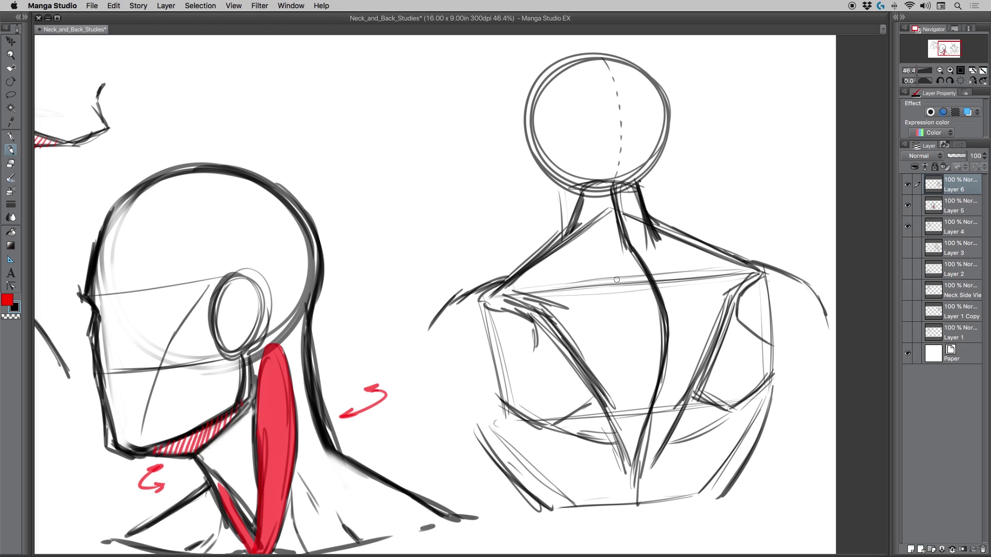
# Step: Darken the left side of the neck and the right edge of the cranium on the back view
pyautogui.moveTo(579, 184); pyautogui.dragTo(568, 237)
pyautogui.moveTo(578, 185); pyautogui.dragTo(563, 247)
pyautogui.moveTo(641, 185); pyautogui.dragTo(657, 107)
pyautogui.moveTo(655, 159); pyautogui.dragTo(651, 84)
pyautogui.moveTo(660, 139); pyautogui.dragTo(642, 73)
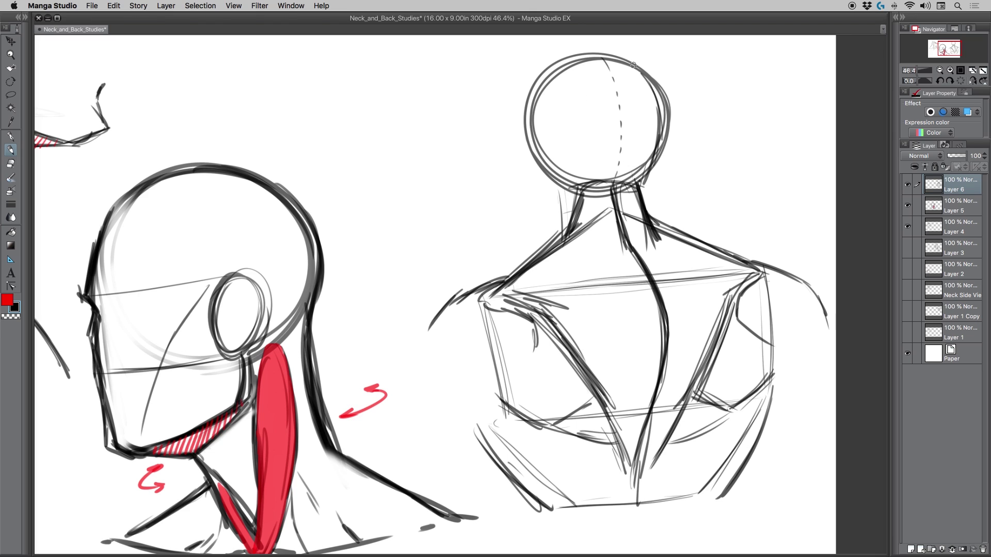
# Step: Draw the outer head contour around the cranium with the turned face edge, and reinforce the neck's right side and shoulder slope
pyautogui.moveTo(662, 108)
pyautogui.mouseDown()
pyautogui.moveTo(571, 53)
pyautogui.moveTo(529, 83)
pyautogui.mouseUp()
pyautogui.moveTo(563, 54); pyautogui.dragTo(518, 121)
pyautogui.moveTo(535, 77)
pyautogui.mouseDown()
pyautogui.moveTo(517, 124)
pyautogui.moveTo(570, 67)
pyautogui.moveTo(654, 94)
pyautogui.mouseUp()
pyautogui.moveTo(619, 59); pyautogui.dragTo(658, 107)
pyautogui.moveTo(532, 74)
pyautogui.mouseDown()
pyautogui.moveTo(514, 111)
pyautogui.moveTo(513, 153)
pyautogui.mouseUp()
pyautogui.moveTo(523, 94); pyautogui.dragTo(514, 169)
pyautogui.moveTo(515, 132); pyautogui.dragTo(533, 242)
pyautogui.moveTo(522, 201); pyautogui.dragTo(532, 235)
pyautogui.moveTo(658, 149); pyautogui.dragTo(657, 229)
pyautogui.moveTo(640, 190)
pyautogui.mouseDown()
pyautogui.moveTo(658, 227)
pyautogui.moveTo(744, 266)
pyautogui.mouseUp()
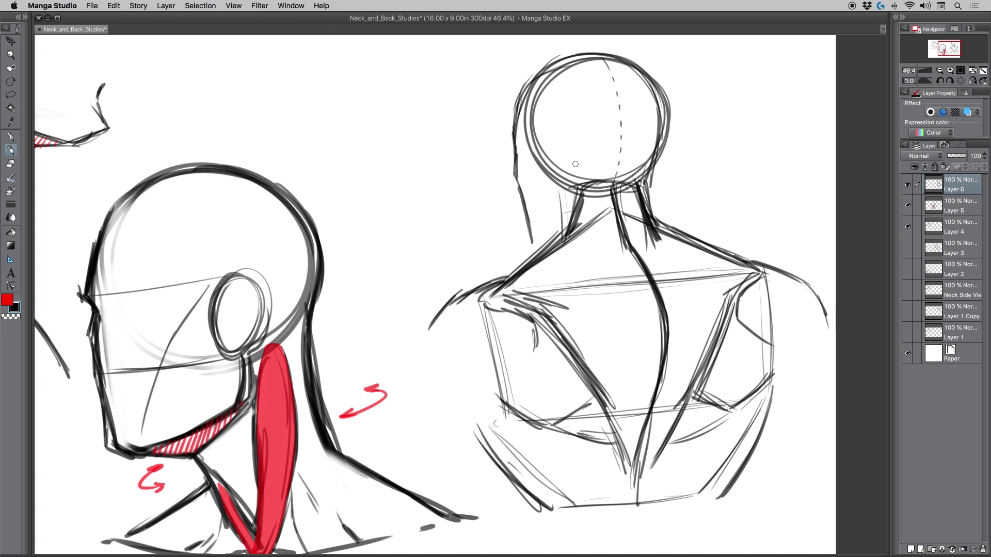
# Step: Add the ear, jaw corner and skull base to the back view head, and darken the face edge and right trapezius slope
pyautogui.moveTo(563, 231)
pyautogui.mouseDown()
pyautogui.moveTo(578, 199)
pyautogui.moveTo(561, 241)
pyautogui.mouseUp()
pyautogui.moveTo(584, 183); pyautogui.dragTo(645, 180)
pyautogui.moveTo(634, 175); pyautogui.dragTo(656, 152)
pyautogui.moveTo(584, 180); pyautogui.dragTo(568, 174)
pyautogui.moveTo(519, 92)
pyautogui.mouseDown()
pyautogui.moveTo(508, 145)
pyautogui.moveTo(536, 252)
pyautogui.mouseUp()
pyautogui.moveTo(555, 190); pyautogui.dragTo(549, 243)
pyautogui.moveTo(549, 166)
pyautogui.mouseDown()
pyautogui.moveTo(545, 150)
pyautogui.moveTo(549, 177)
pyautogui.moveTo(552, 133)
pyautogui.moveTo(548, 170)
pyautogui.moveTo(567, 177)
pyautogui.mouseUp()
pyautogui.moveTo(660, 140)
pyautogui.mouseDown()
pyautogui.moveTo(657, 86)
pyautogui.moveTo(525, 86)
pyautogui.moveTo(572, 55)
pyautogui.moveTo(659, 98)
pyautogui.moveTo(663, 148)
pyautogui.moveTo(646, 174)
pyautogui.mouseUp()
pyautogui.moveTo(574, 207)
pyautogui.mouseDown()
pyautogui.moveTo(625, 172)
pyautogui.moveTo(671, 234)
pyautogui.moveTo(736, 254)
pyautogui.mouseUp()
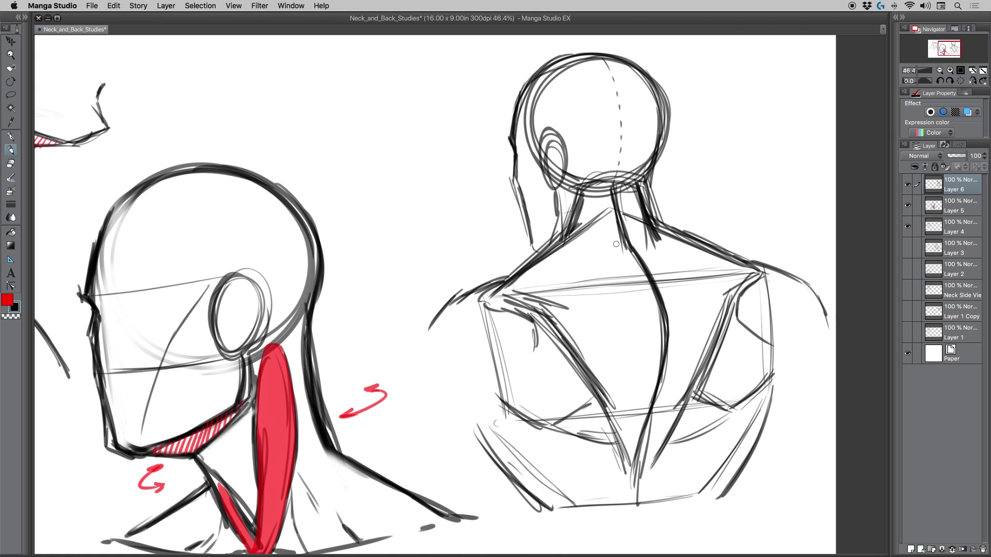
# Step: Draw the two neck muscle lines running from the skull base and the angled hollow at the base of the neck
pyautogui.moveTo(613, 185)
pyautogui.mouseDown()
pyautogui.moveTo(625, 247)
pyautogui.moveTo(663, 239)
pyautogui.mouseUp()
pyautogui.moveTo(615, 182)
pyautogui.mouseDown()
pyautogui.moveTo(633, 250)
pyautogui.moveTo(627, 233)
pyautogui.moveTo(663, 304)
pyautogui.moveTo(650, 417)
pyautogui.mouseUp()
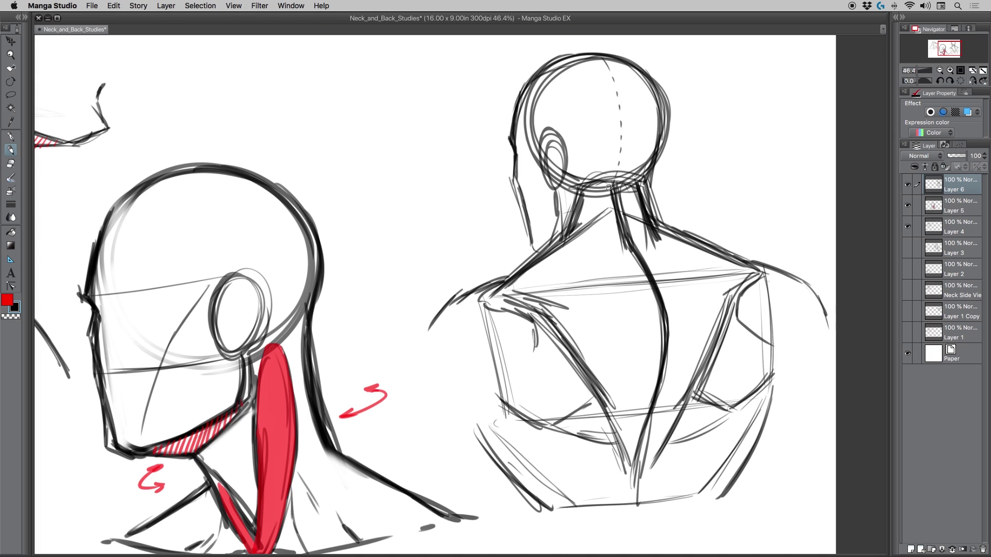
pyautogui.moveTo(616, 212)
pyautogui.mouseDown()
pyautogui.moveTo(620, 270)
pyautogui.moveTo(628, 275)
pyautogui.moveTo(622, 215)
pyautogui.moveTo(661, 263)
pyautogui.mouseUp()
pyautogui.moveTo(630, 228)
pyautogui.mouseDown()
pyautogui.moveTo(660, 263)
pyautogui.moveTo(661, 299)
pyautogui.mouseUp()
pyautogui.moveTo(660, 263)
pyautogui.mouseDown()
pyautogui.moveTo(661, 302)
pyautogui.moveTo(661, 287)
pyautogui.mouseUp()
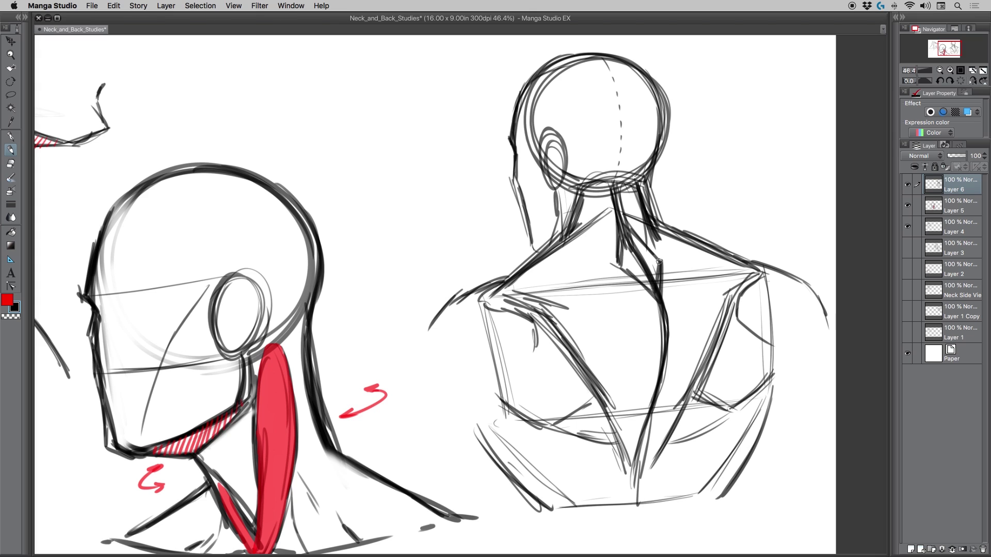
pyautogui.moveTo(616, 227); pyautogui.dragTo(621, 264)
# Step: Sketch the curved upper back contours running from the base of the neck toward both shoulders
pyautogui.moveTo(620, 197)
pyautogui.mouseDown()
pyautogui.moveTo(624, 224)
pyautogui.moveTo(659, 261)
pyautogui.moveTo(572, 268)
pyautogui.mouseUp()
pyautogui.moveTo(663, 264); pyautogui.dragTo(697, 267)
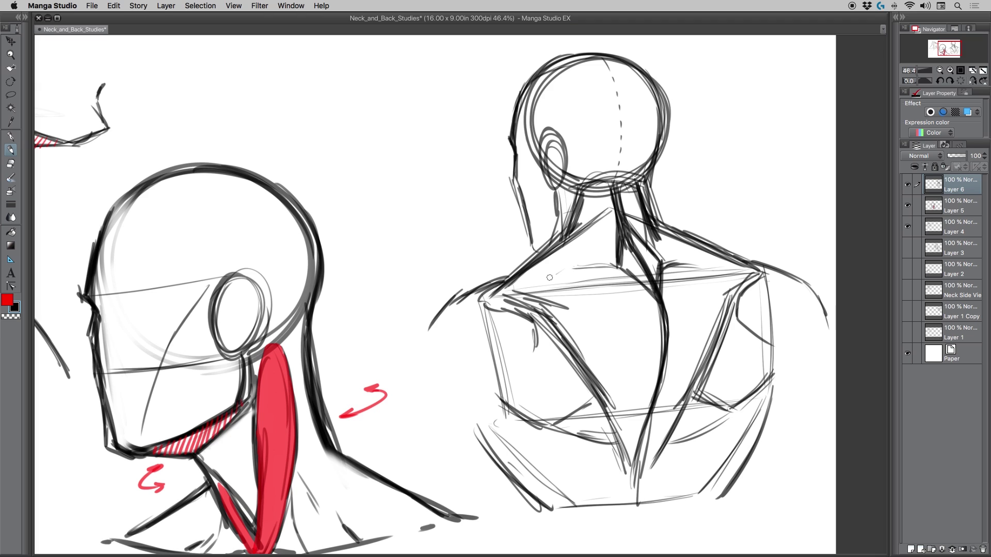
pyautogui.moveTo(528, 285)
pyautogui.mouseDown()
pyautogui.moveTo(645, 275)
pyautogui.moveTo(663, 298)
pyautogui.moveTo(656, 274)
pyautogui.moveTo(705, 264)
pyautogui.mouseUp()
# Step: Erase the old spine line inside the hollow at the base of the neck
pyautogui.press('e')
pyautogui.moveTo(627, 237)
pyautogui.mouseDown()
pyautogui.moveTo(654, 289)
pyautogui.moveTo(627, 240)
pyautogui.moveTo(644, 259)
pyautogui.moveTo(661, 318)
pyautogui.moveTo(661, 382)
pyautogui.moveTo(659, 302)
pyautogui.mouseUp()
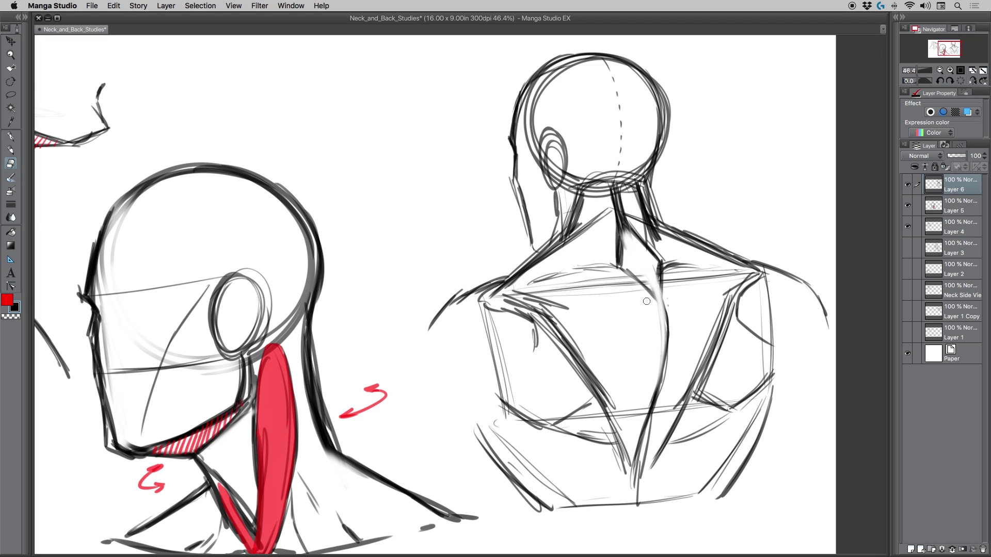
# Step: Draw the spinal furrow as two black lines converging from the neck base down to the lower spine
pyautogui.click(10, 150)
pyautogui.moveTo(624, 273)
pyautogui.mouseDown()
pyautogui.moveTo(646, 299)
pyautogui.moveTo(631, 279)
pyautogui.moveTo(651, 375)
pyautogui.mouseUp()
pyautogui.moveTo(666, 271); pyautogui.dragTo(663, 369)
pyautogui.moveTo(642, 302)
pyautogui.mouseDown()
pyautogui.moveTo(654, 355)
pyautogui.moveTo(649, 400)
pyautogui.moveTo(666, 335)
pyautogui.moveTo(645, 419)
pyautogui.mouseUp()
pyautogui.moveTo(666, 336)
pyautogui.mouseDown()
pyautogui.moveTo(658, 418)
pyautogui.moveTo(645, 422)
pyautogui.mouseUp()
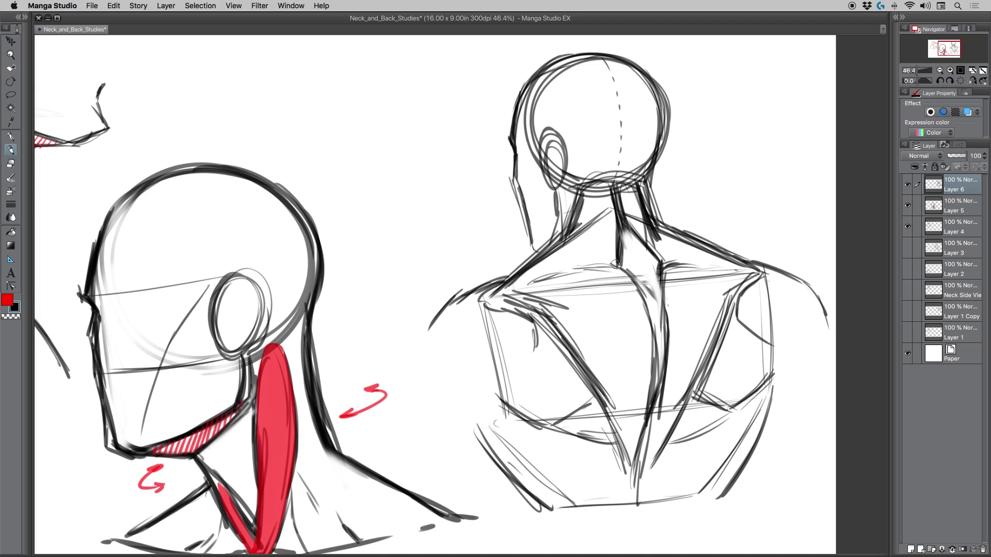
# Step: Add short black strokes at the back of the neck and erase the stray lines inside the neck hollow and spinal furrow
pyautogui.moveTo(616, 219)
pyautogui.mouseDown()
pyautogui.moveTo(618, 258)
pyautogui.moveTo(618, 243)
pyautogui.mouseUp()
pyautogui.moveTo(624, 196); pyautogui.dragTo(629, 227)
pyautogui.moveTo(623, 191)
pyautogui.mouseDown()
pyautogui.moveTo(630, 221)
pyautogui.moveTo(618, 197)
pyautogui.mouseUp()
pyautogui.press('e')
pyautogui.moveTo(625, 235); pyautogui.dragTo(617, 198)
pyautogui.moveTo(624, 232)
pyautogui.mouseDown()
pyautogui.moveTo(619, 210)
pyautogui.moveTo(619, 246)
pyautogui.moveTo(656, 302)
pyautogui.moveTo(652, 407)
pyautogui.moveTo(661, 353)
pyautogui.moveTo(644, 452)
pyautogui.mouseUp()
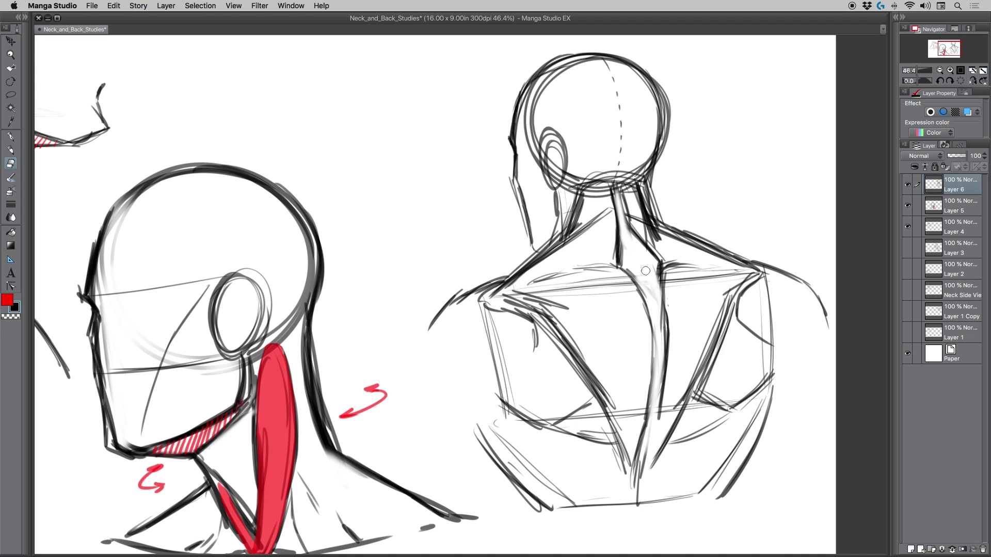
pyautogui.moveTo(645, 271); pyautogui.dragTo(659, 281)
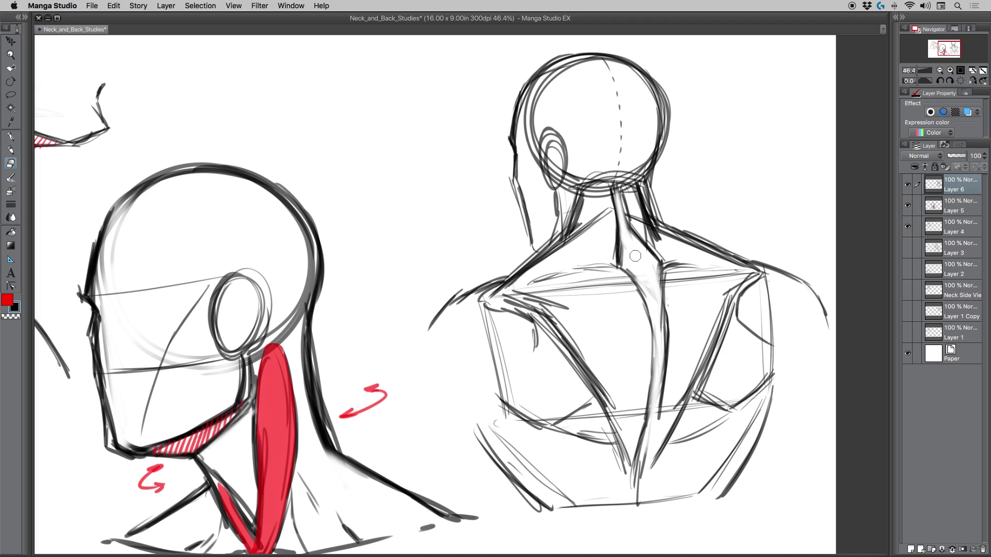
# Step: Mark the vertebrae with short black strokes down the spinal furrow and outline the diamond-shaped hollow at the neck base in red
pyautogui.click(11, 149)
pyautogui.moveTo(641, 286)
pyautogui.mouseDown()
pyautogui.moveTo(649, 327)
pyautogui.moveTo(663, 284)
pyautogui.moveTo(660, 316)
pyautogui.mouseUp()
pyautogui.moveTo(661, 290); pyautogui.dragTo(661, 304)
pyautogui.moveTo(630, 239); pyautogui.dragTo(660, 349)
pyautogui.moveTo(623, 223)
pyautogui.mouseDown()
pyautogui.moveTo(646, 267)
pyautogui.moveTo(656, 344)
pyautogui.mouseUp()
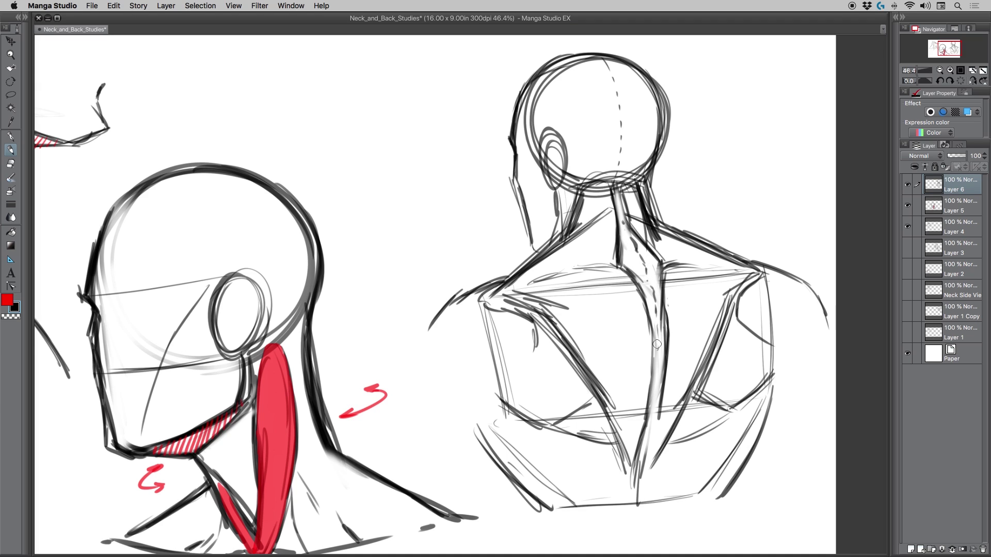
pyautogui.moveTo(649, 273); pyautogui.dragTo(651, 282)
pyautogui.moveTo(618, 225)
pyautogui.mouseDown()
pyautogui.moveTo(613, 264)
pyautogui.moveTo(649, 320)
pyautogui.mouseUp()
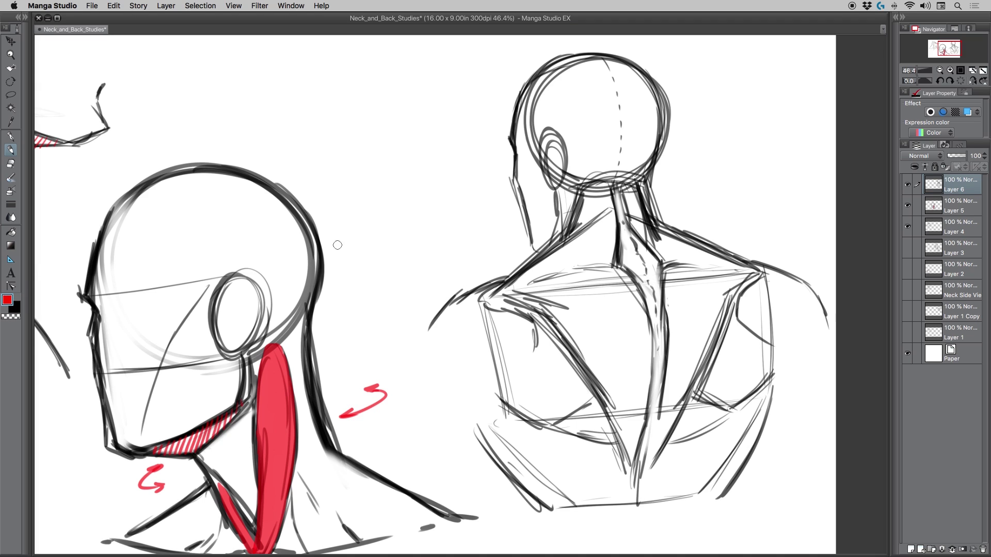
pyautogui.moveTo(628, 235)
pyautogui.mouseDown()
pyautogui.moveTo(622, 262)
pyautogui.moveTo(636, 244)
pyautogui.moveTo(651, 261)
pyautogui.moveTo(650, 297)
pyautogui.moveTo(654, 269)
pyautogui.moveTo(629, 233)
pyautogui.moveTo(621, 265)
pyautogui.mouseUp()
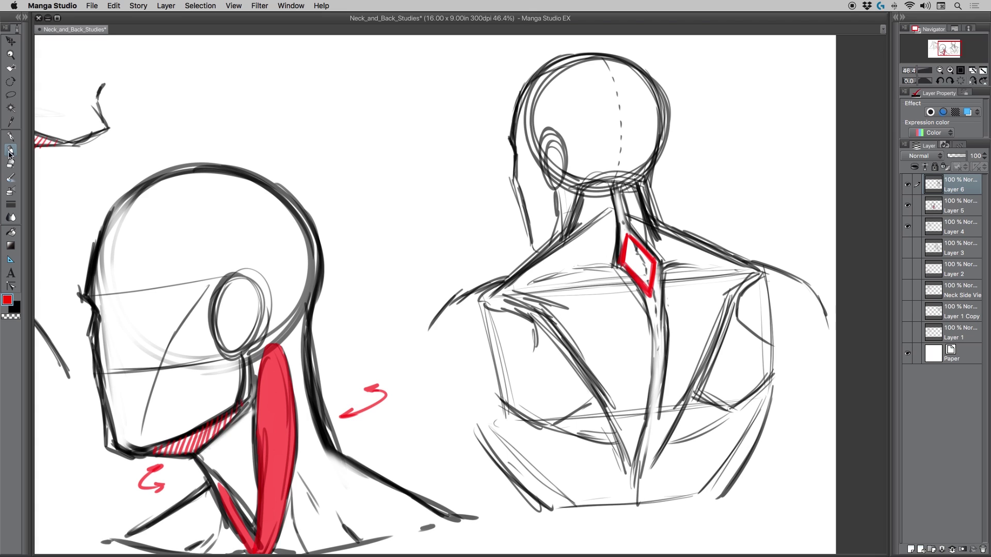
# Step: Add thin black contour strokes beside the spine and around the upper shoulder blades of the back view
pyautogui.click(16, 308)
pyautogui.moveTo(737, 284); pyautogui.dragTo(715, 329)
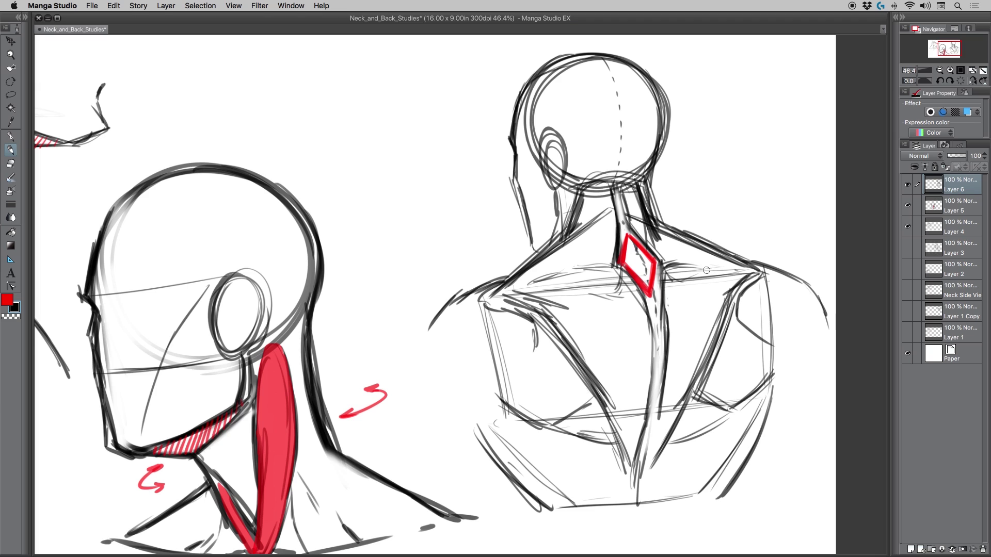
pyautogui.moveTo(647, 319); pyautogui.dragTo(648, 421)
pyautogui.moveTo(661, 300)
pyautogui.mouseDown()
pyautogui.moveTo(662, 408)
pyautogui.moveTo(650, 448)
pyautogui.moveTo(757, 272)
pyautogui.mouseUp()
pyautogui.moveTo(530, 300); pyautogui.dragTo(543, 305)
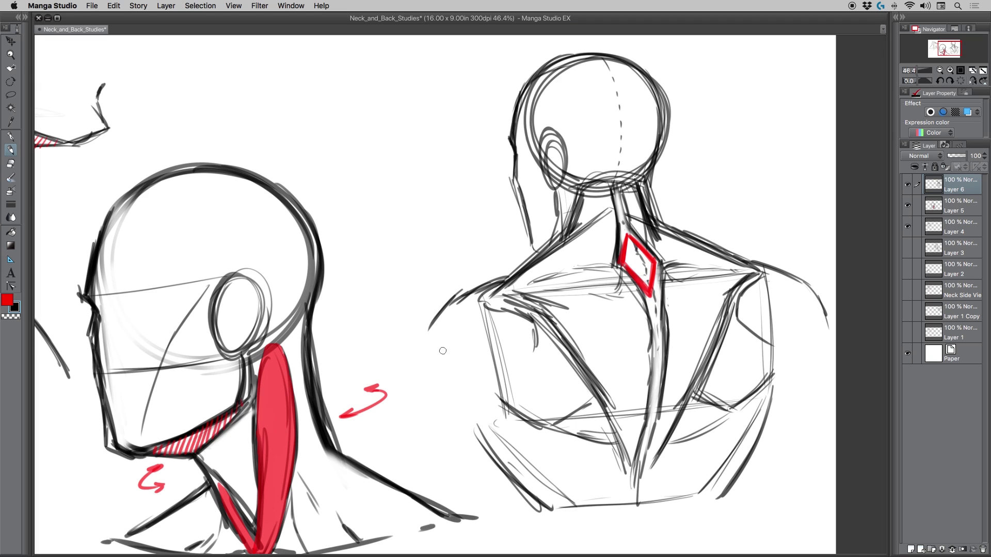
# Step: Extend the outer shoulder curves downward on both sides and add light strokes below the shoulder blade
pyautogui.moveTo(515, 379); pyautogui.dragTo(482, 400)
pyautogui.moveTo(437, 310); pyautogui.dragTo(416, 359)
pyautogui.moveTo(808, 283); pyautogui.dragTo(833, 344)
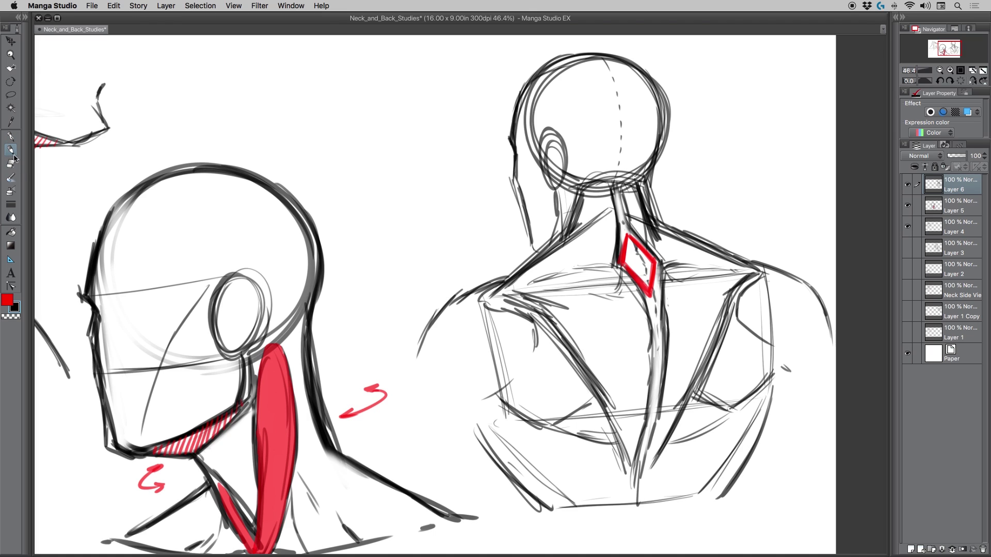
# Step: Outline the trapezius in red from skull base to shoulders and mid-back, and erase the construction line across the upper back
pyautogui.click(9, 298)
pyautogui.moveTo(573, 217)
pyautogui.mouseDown()
pyautogui.moveTo(569, 235)
pyautogui.moveTo(489, 297)
pyautogui.moveTo(576, 316)
pyautogui.mouseUp()
pyautogui.moveTo(511, 298)
pyautogui.mouseDown()
pyautogui.moveTo(573, 351)
pyautogui.moveTo(629, 458)
pyautogui.mouseUp()
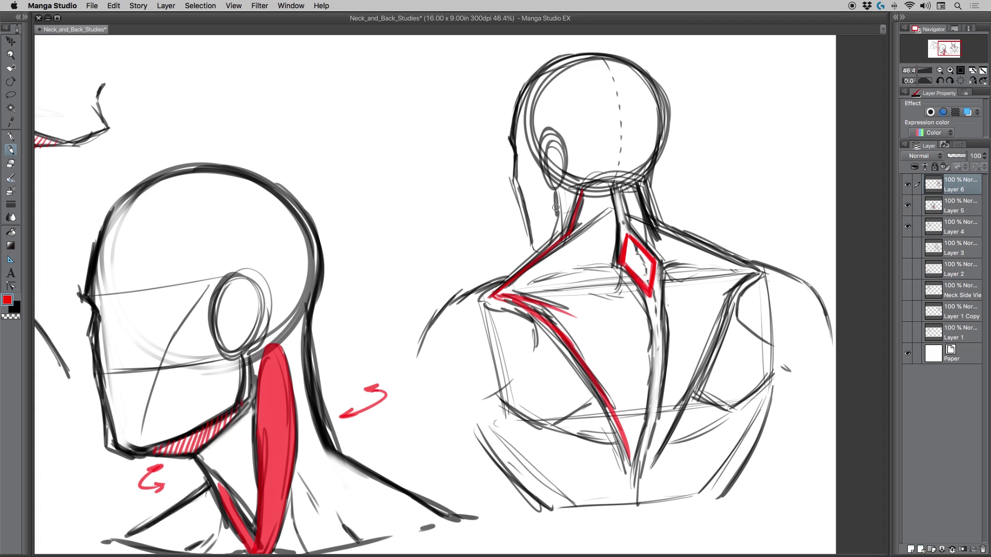
pyautogui.moveTo(592, 190)
pyautogui.mouseDown()
pyautogui.moveTo(635, 196)
pyautogui.moveTo(642, 187)
pyautogui.moveTo(650, 221)
pyautogui.moveTo(743, 263)
pyautogui.moveTo(650, 458)
pyautogui.mouseUp()
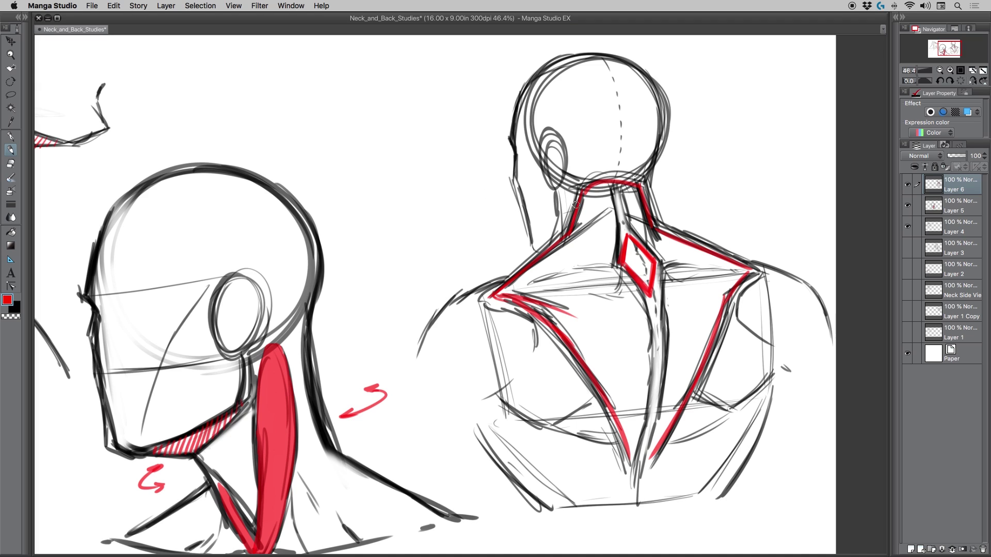
pyautogui.moveTo(576, 205)
pyautogui.mouseDown()
pyautogui.moveTo(561, 250)
pyautogui.moveTo(509, 286)
pyautogui.mouseUp()
pyautogui.moveTo(639, 184); pyautogui.dragTo(661, 247)
pyautogui.press('e')
pyautogui.moveTo(588, 293); pyautogui.dragTo(710, 279)
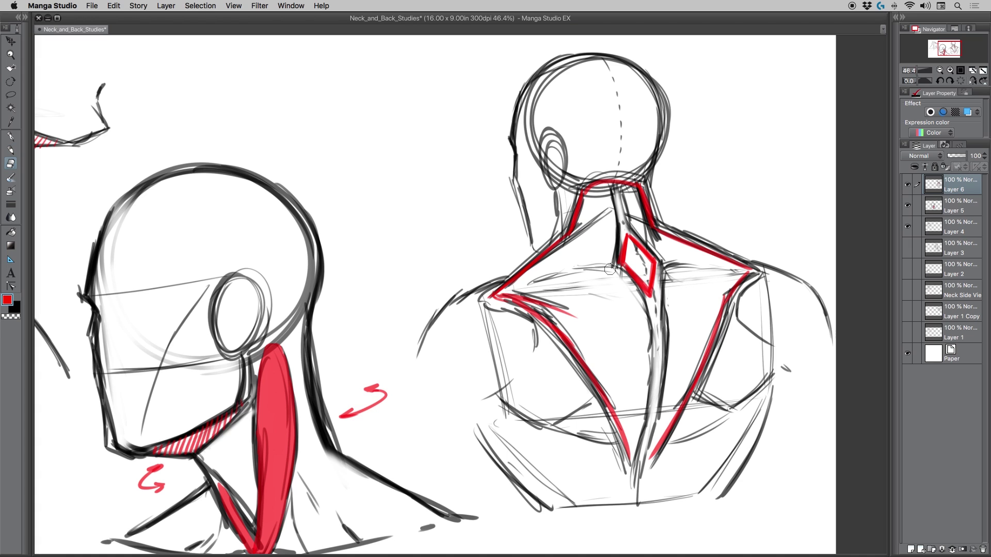
# Step: Ink the nape, throat, main neck muscle edges and chest line over the faded side-view neck study in black
pyautogui.click(12, 55)
pyautogui.moveTo(340, 195); pyautogui.dragTo(335, 191)
pyautogui.moveTo(368, 237); pyautogui.dragTo(513, 256)
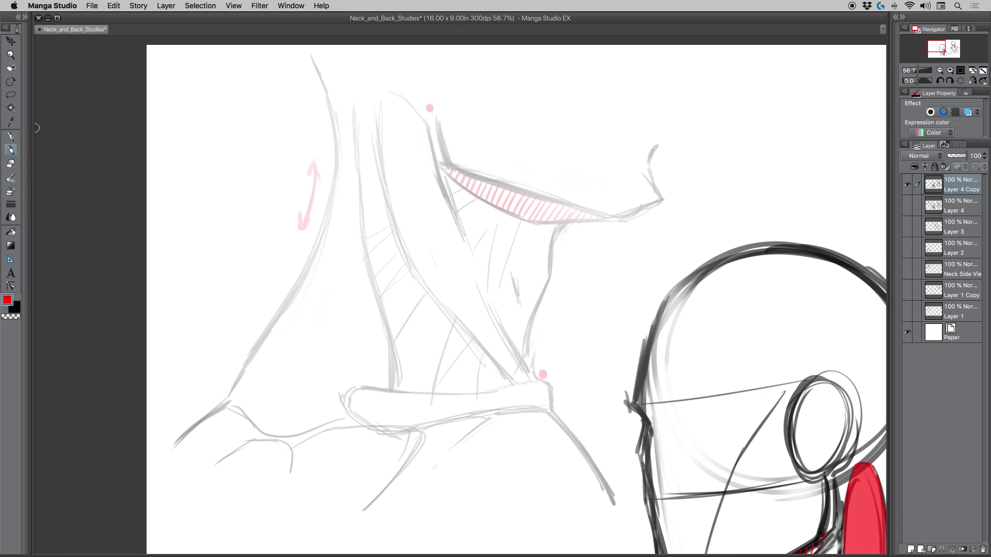
pyautogui.moveTo(310, 55)
pyautogui.mouseDown()
pyautogui.moveTo(324, 88)
pyautogui.moveTo(296, 289)
pyautogui.moveTo(168, 452)
pyautogui.mouseUp()
pyautogui.moveTo(359, 178); pyautogui.dragTo(393, 391)
pyautogui.moveTo(427, 123)
pyautogui.mouseDown()
pyautogui.moveTo(464, 241)
pyautogui.moveTo(533, 379)
pyautogui.mouseUp()
pyautogui.moveTo(566, 222)
pyautogui.mouseDown()
pyautogui.moveTo(535, 303)
pyautogui.moveTo(550, 389)
pyautogui.mouseUp()
pyautogui.moveTo(550, 389)
pyautogui.mouseDown()
pyautogui.moveTo(552, 413)
pyautogui.moveTo(611, 502)
pyautogui.mouseUp()
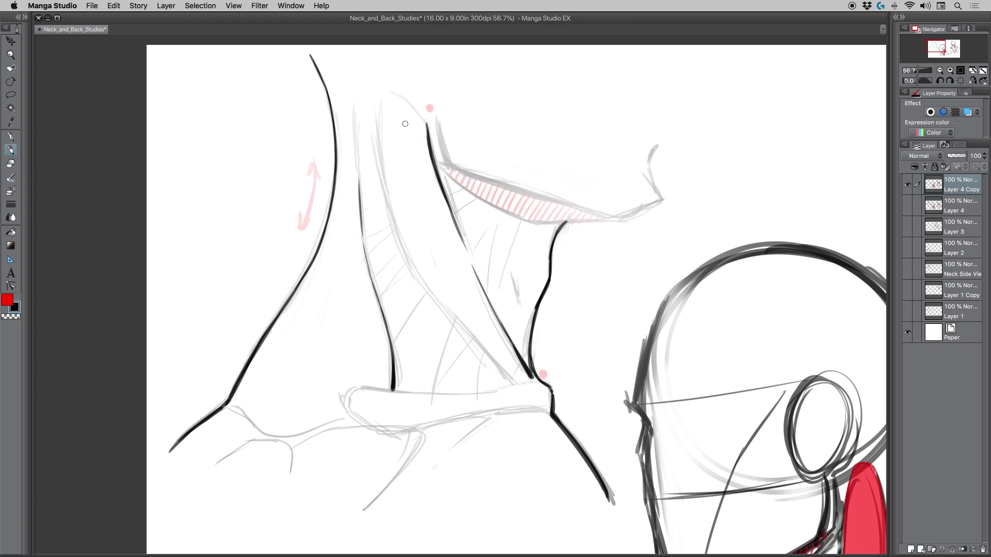
# Step: Ink the rear edge of the long diagonal neck muscle and the short strokes in the hollow behind it
pyautogui.moveTo(405, 124); pyautogui.dragTo(499, 120)
pyautogui.moveTo(474, 103)
pyautogui.mouseDown()
pyautogui.moveTo(437, 240)
pyautogui.moveTo(462, 401)
pyautogui.mouseUp()
pyautogui.moveTo(452, 308); pyautogui.dragTo(391, 362)
pyautogui.moveTo(447, 339)
pyautogui.mouseDown()
pyautogui.moveTo(392, 362)
pyautogui.moveTo(424, 387)
pyautogui.mouseUp()
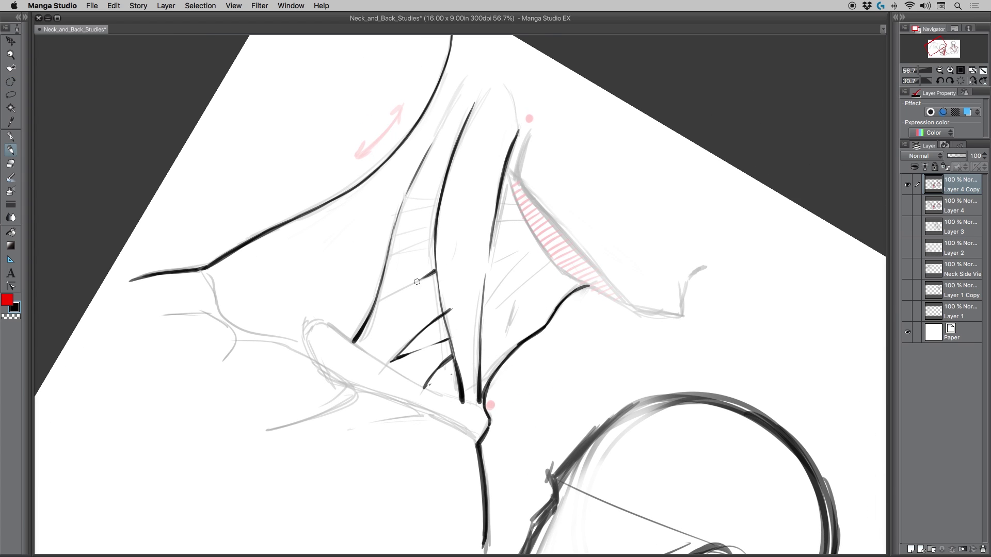
pyautogui.moveTo(437, 271); pyautogui.dragTo(373, 310)
pyautogui.moveTo(403, 249); pyautogui.dragTo(386, 253)
# Step: Ink short contour strokes on the throat in front of the diagonal neck muscle, below the jaw
pyautogui.moveTo(514, 252); pyautogui.dragTo(470, 279)
pyautogui.moveTo(541, 266); pyautogui.dragTo(512, 293)
pyautogui.moveTo(526, 220); pyautogui.dragTo(494, 222)
pyautogui.moveTo(529, 278); pyautogui.dragTo(495, 312)
pyautogui.moveTo(514, 302); pyautogui.dragTo(510, 330)
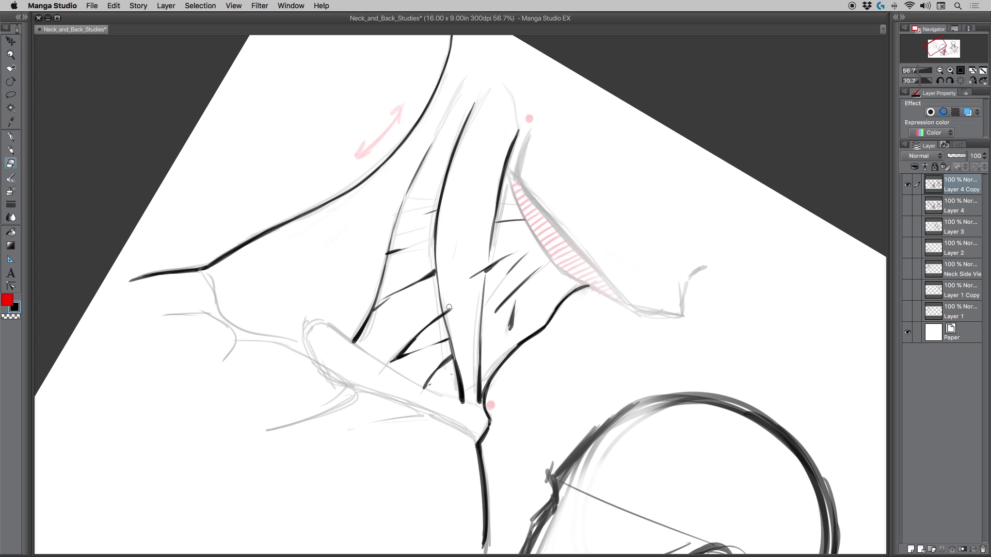
# Step: Ink the upper edge and rounded outer end of the collarbone in the side-view neck study
pyautogui.press('m')
pyautogui.moveTo(223, 315); pyautogui.dragTo(236, 215)
pyautogui.moveTo(308, 260); pyautogui.dragTo(423, 400)
pyautogui.moveTo(326, 341); pyautogui.dragTo(275, 264)
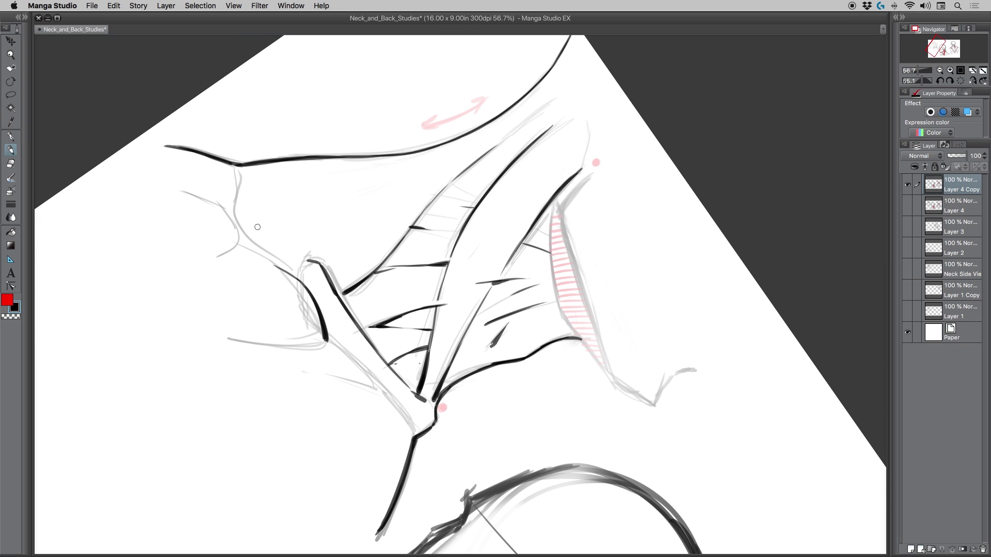
# Step: Ink the lower collarbone edge and the shoulder and chest contours branching below it
pyautogui.moveTo(257, 226); pyautogui.dragTo(294, 432)
pyautogui.moveTo(378, 376); pyautogui.dragTo(431, 281)
pyautogui.moveTo(483, 340)
pyautogui.mouseDown()
pyautogui.moveTo(427, 421)
pyautogui.moveTo(577, 309)
pyautogui.mouseUp()
pyautogui.moveTo(553, 316); pyautogui.dragTo(509, 354)
pyautogui.moveTo(386, 336); pyautogui.dragTo(310, 353)
pyautogui.moveTo(353, 360); pyautogui.dragTo(351, 404)
pyautogui.moveTo(316, 355); pyautogui.dragTo(274, 382)
pyautogui.moveTo(294, 326); pyautogui.dragTo(312, 356)
pyautogui.moveTo(395, 321); pyautogui.dragTo(387, 333)
# Step: Ink the jaw angle, jawline, underside of the jaw and chin of the side-view neck study
pyautogui.moveTo(315, 239); pyautogui.dragTo(221, 400)
pyautogui.moveTo(378, 167); pyautogui.dragTo(423, 241)
pyautogui.moveTo(399, 229)
pyautogui.mouseDown()
pyautogui.moveTo(447, 243)
pyautogui.moveTo(479, 194)
pyautogui.mouseUp()
pyautogui.moveTo(436, 243)
pyautogui.mouseDown()
pyautogui.moveTo(485, 256)
pyautogui.moveTo(613, 250)
pyautogui.moveTo(607, 200)
pyautogui.mouseUp()
pyautogui.moveTo(396, 231); pyautogui.dragTo(484, 285)
pyautogui.moveTo(486, 285); pyautogui.dragTo(518, 282)
pyautogui.moveTo(494, 258); pyautogui.dragTo(572, 275)
pyautogui.moveTo(597, 213); pyautogui.dragTo(601, 226)
pyautogui.moveTo(606, 202); pyautogui.dragTo(612, 195)
# Step: Place red dots behind the jaw angle and at the pit of the neck, and hatch the jaw's underside in red
pyautogui.press('x')
pyautogui.click(376, 176)
pyautogui.click(507, 436)
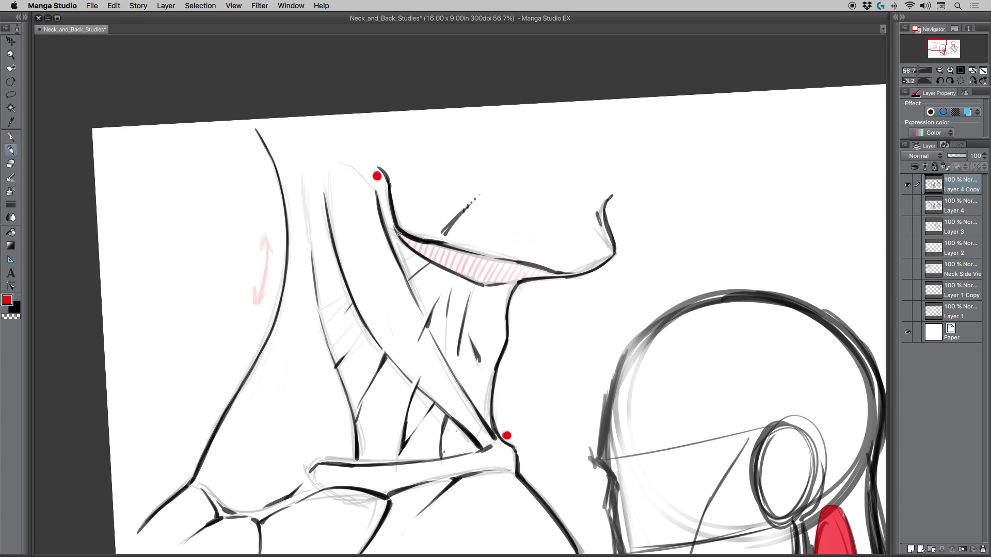
pyautogui.press('p')
pyautogui.moveTo(401, 235); pyautogui.dragTo(422, 257)
pyautogui.moveTo(450, 252)
pyautogui.mouseDown()
pyautogui.moveTo(440, 266)
pyautogui.moveTo(460, 274)
pyautogui.mouseUp()
pyautogui.moveTo(488, 261); pyautogui.dragTo(474, 282)
pyautogui.moveTo(506, 263)
pyautogui.mouseDown()
pyautogui.moveTo(495, 284)
pyautogui.moveTo(516, 282)
pyautogui.mouseUp()
pyautogui.moveTo(548, 272); pyautogui.dragTo(541, 279)
# Step: Draw red direction arrows beside the back of the neck and at both ends of the diagonal neck muscle
pyautogui.hotkey('ctrl', '0')
pyautogui.scroll(3, 262, 194)
pyautogui.moveTo(300, 182); pyautogui.dragTo(290, 237)
pyautogui.press('super+z')
pyautogui.moveTo(287, 230); pyautogui.dragTo(294, 232)
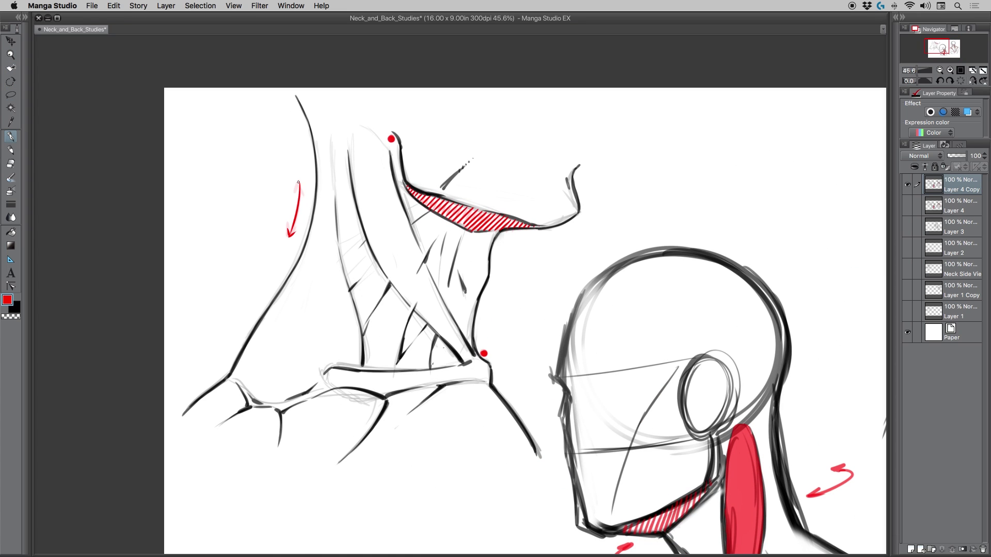
pyautogui.moveTo(474, 346); pyautogui.dragTo(461, 321)
pyautogui.moveTo(461, 328); pyautogui.dragTo(465, 324)
pyautogui.moveTo(394, 148); pyautogui.dragTo(398, 174)
# Step: Fade the rough turned-head sketch with the eraser to leave a light guide for inking
pyautogui.moveTo(468, 410)
pyautogui.mouseDown()
pyautogui.moveTo(248, 255)
pyautogui.moveTo(197, 257)
pyautogui.mouseUp()
pyautogui.press('e')
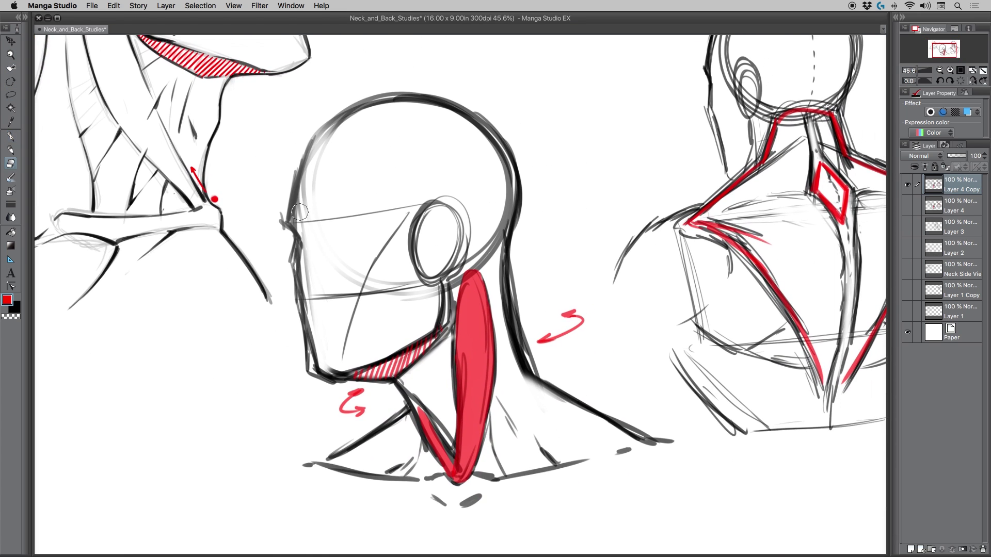
pyautogui.moveTo(335, 134)
pyautogui.mouseDown()
pyautogui.moveTo(468, 432)
pyautogui.moveTo(432, 155)
pyautogui.moveTo(294, 169)
pyautogui.moveTo(406, 439)
pyautogui.moveTo(423, 73)
pyautogui.mouseUp()
pyautogui.scroll(1, 369, 308)
pyautogui.press('[')
# Step: Ink the jawline, face profile, underside of the jaw and throat line of the turned-head study
pyautogui.press('p')
pyautogui.moveTo(459, 270)
pyautogui.mouseDown()
pyautogui.moveTo(458, 306)
pyautogui.moveTo(373, 359)
pyautogui.mouseUp()
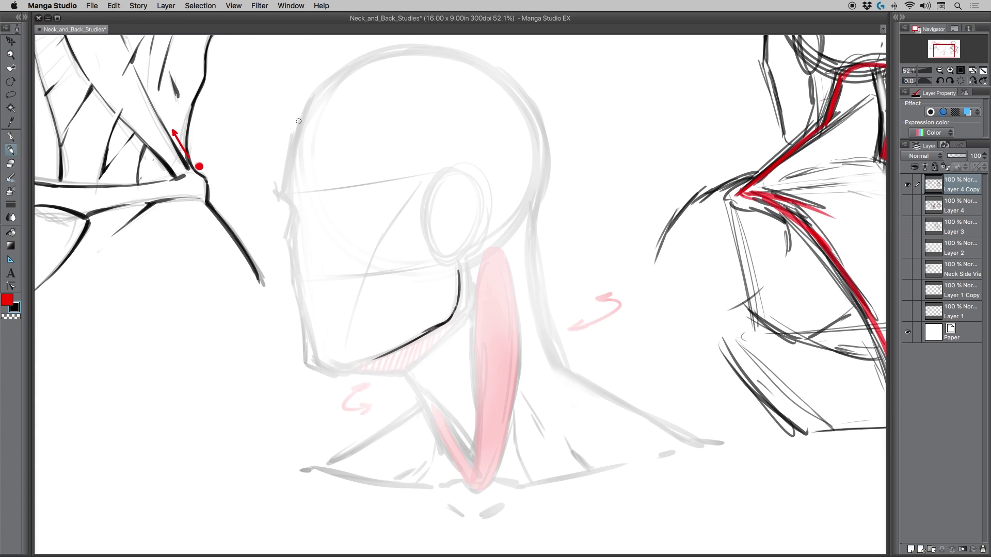
pyautogui.moveTo(313, 94)
pyautogui.mouseDown()
pyautogui.moveTo(288, 231)
pyautogui.moveTo(305, 357)
pyautogui.moveTo(376, 371)
pyautogui.moveTo(452, 423)
pyautogui.moveTo(463, 446)
pyautogui.mouseUp()
pyautogui.moveTo(459, 299); pyautogui.dragTo(420, 365)
pyautogui.moveTo(462, 258); pyautogui.dragTo(457, 264)
# Step: Ink the oval ear and the cranium outline down to the nape of the turned head
pyautogui.moveTo(433, 188)
pyautogui.mouseDown()
pyautogui.moveTo(479, 211)
pyautogui.moveTo(461, 258)
pyautogui.mouseUp()
pyautogui.press('super+z')
pyautogui.moveTo(429, 197)
pyautogui.mouseDown()
pyautogui.moveTo(434, 250)
pyautogui.moveTo(448, 258)
pyautogui.mouseUp()
pyautogui.moveTo(310, 100)
pyautogui.mouseDown()
pyautogui.moveTo(373, 55)
pyautogui.moveTo(511, 82)
pyautogui.moveTo(526, 97)
pyautogui.moveTo(557, 359)
pyautogui.mouseUp()
pyautogui.moveTo(400, 369); pyautogui.dragTo(425, 419)
pyautogui.press('super+z')
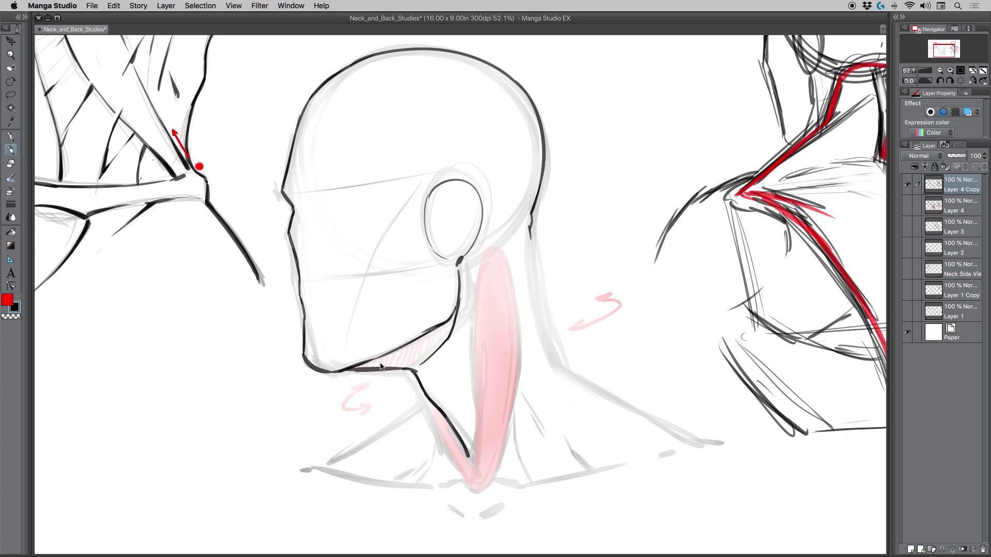
# Step: Select the faded neck and shoulder sketch, shift it slightly away from the face, and deselect it
pyautogui.press('m')
pyautogui.moveTo(279, 470)
pyautogui.mouseDown()
pyautogui.moveTo(543, 209)
pyautogui.moveTo(282, 468)
pyautogui.mouseUp()
pyautogui.press('k')
pyautogui.moveTo(560, 455); pyautogui.dragTo(568, 453)
pyautogui.press('super+d')
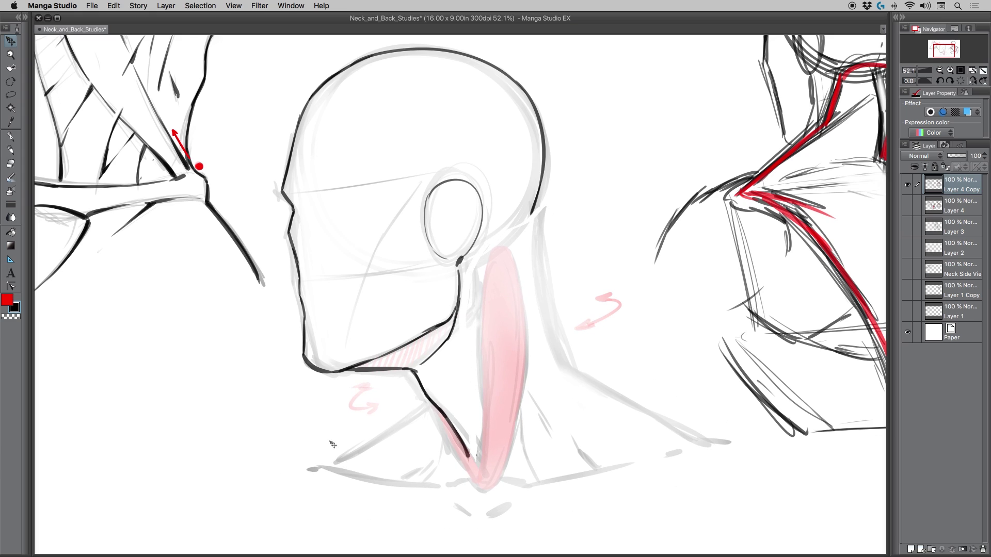
# Step: Ink a fuller back of the skull, the nape running into the shoulder, and the front neck and shoulder lines
pyautogui.press('p')
pyautogui.moveTo(509, 67)
pyautogui.mouseDown()
pyautogui.moveTo(441, 49)
pyautogui.moveTo(558, 160)
pyautogui.mouseUp()
pyautogui.moveTo(547, 209)
pyautogui.mouseDown()
pyautogui.moveTo(581, 323)
pyautogui.moveTo(743, 447)
pyautogui.mouseUp()
pyautogui.moveTo(418, 397)
pyautogui.mouseDown()
pyautogui.moveTo(465, 476)
pyautogui.moveTo(341, 459)
pyautogui.mouseUp()
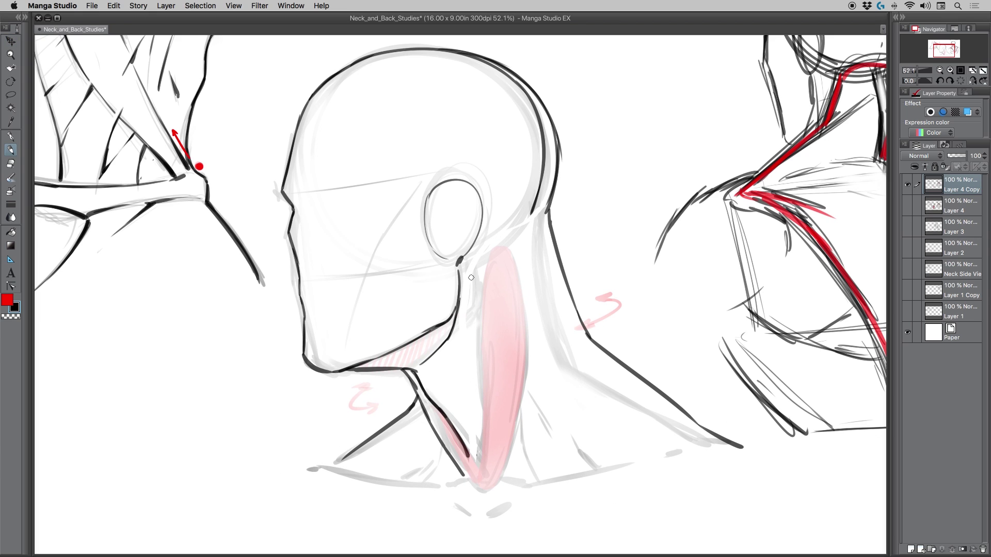
# Step: Ink the long neck muscle's outline, the pit of the neck and the collarbone lines toward both shoulders
pyautogui.moveTo(472, 299)
pyautogui.mouseDown()
pyautogui.moveTo(509, 434)
pyautogui.moveTo(502, 484)
pyautogui.mouseUp()
pyautogui.moveTo(470, 302); pyautogui.dragTo(481, 460)
pyautogui.moveTo(488, 495); pyautogui.dragTo(510, 482)
pyautogui.moveTo(511, 480); pyautogui.dragTo(637, 463)
pyautogui.moveTo(655, 461); pyautogui.dragTo(704, 444)
pyautogui.moveTo(480, 496)
pyautogui.mouseDown()
pyautogui.moveTo(320, 468)
pyautogui.moveTo(269, 483)
pyautogui.mouseUp()
pyautogui.moveTo(727, 441); pyautogui.dragTo(782, 468)
# Step: Ink contour strokes on the rear neck, the cheek curve, and the two guide lines from face to ear
pyautogui.moveTo(522, 389); pyautogui.dragTo(545, 474)
pyautogui.moveTo(561, 388); pyautogui.dragTo(593, 467)
pyautogui.moveTo(557, 335); pyautogui.dragTo(561, 393)
pyautogui.moveTo(537, 214)
pyautogui.mouseDown()
pyautogui.moveTo(543, 296)
pyautogui.moveTo(509, 244)
pyautogui.mouseUp()
pyautogui.moveTo(428, 199); pyautogui.dragTo(346, 341)
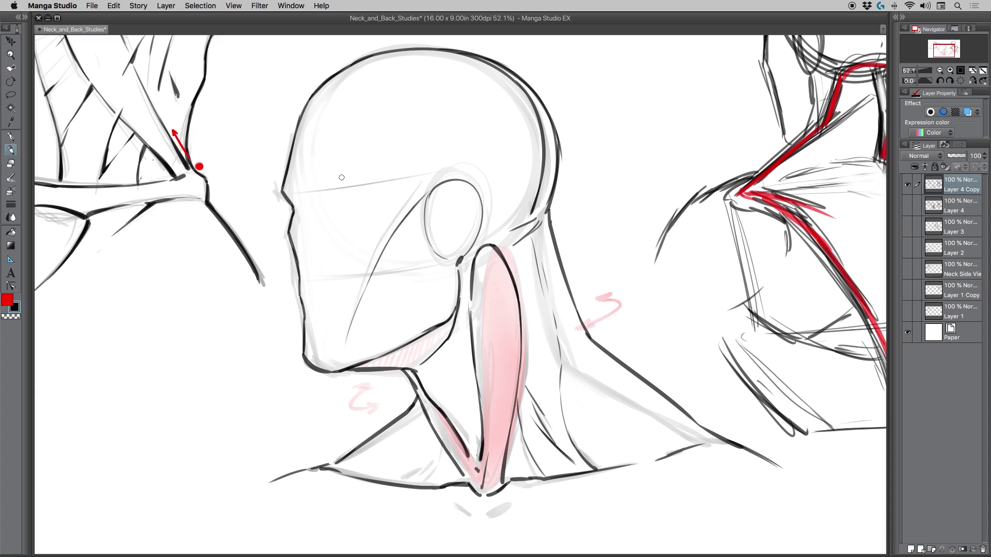
pyautogui.moveTo(298, 193); pyautogui.dragTo(434, 183)
pyautogui.moveTo(430, 266); pyautogui.dragTo(313, 280)
# Step: Erase the faded red inside the neck muscle, the faded arrow behind the neck and the old shoulder line
pyautogui.press('e')
pyautogui.moveTo(489, 268); pyautogui.dragTo(500, 439)
pyautogui.moveTo(612, 299); pyautogui.dragTo(594, 320)
pyautogui.moveTo(578, 374); pyautogui.dragTo(676, 431)
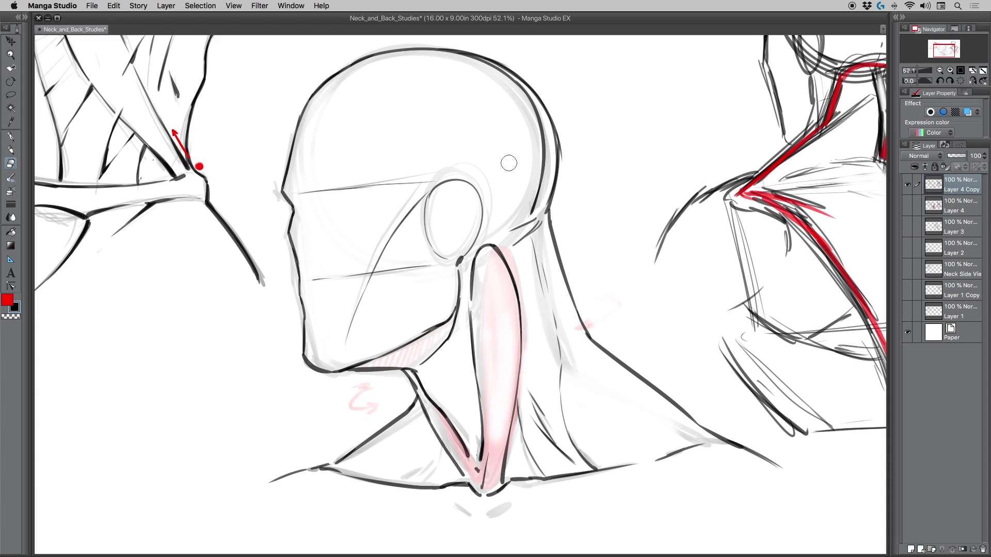
# Step: Erase the redundant inner line at the back of the skull and the faded arrow under the chin
pyautogui.moveTo(483, 62); pyautogui.dragTo(542, 168)
pyautogui.moveTo(536, 212); pyautogui.dragTo(468, 62)
pyautogui.moveTo(407, 202); pyautogui.dragTo(373, 254)
pyautogui.press('p')
pyautogui.press('e')
pyautogui.moveTo(348, 404); pyautogui.dragTo(366, 388)
pyautogui.moveTo(357, 454); pyautogui.dragTo(405, 428)
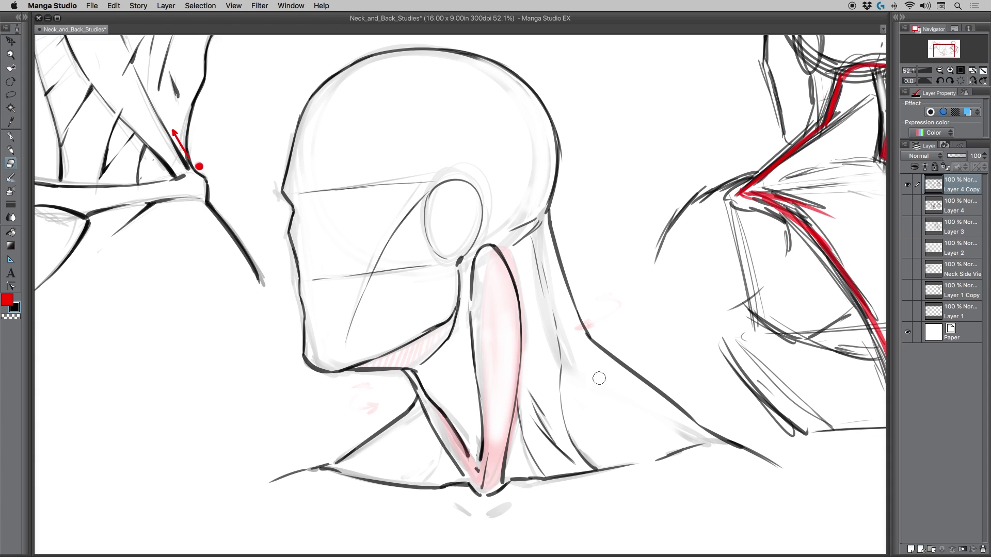
# Step: Ink small contour marks below the collarbone line at the pit of the neck and near both shoulders
pyautogui.press('p')
pyautogui.moveTo(452, 506)
pyautogui.mouseDown()
pyautogui.moveTo(473, 517)
pyautogui.moveTo(524, 500)
pyautogui.mouseUp()
pyautogui.moveTo(339, 494); pyautogui.dragTo(317, 499)
pyautogui.moveTo(671, 477); pyautogui.dragTo(698, 481)
# Step: Draw bent red rotation arrows in front of the throat and behind the nape of the turned head
pyautogui.click(7, 300)
pyautogui.click(11, 137)
pyautogui.moveTo(393, 389); pyautogui.dragTo(396, 404)
pyautogui.moveTo(383, 389); pyautogui.dragTo(392, 394)
pyautogui.moveTo(597, 310); pyautogui.dragTo(584, 327)
pyautogui.moveTo(592, 319); pyautogui.dragTo(601, 323)
# Step: On a new layer beneath the line art, fill the neck and throat muscles solid red and hatch under the jaw
pyautogui.hotkey('ctrl', 'shift', 'n')
pyautogui.moveTo(487, 253)
pyautogui.mouseDown()
pyautogui.moveTo(483, 361)
pyautogui.moveTo(492, 444)
pyautogui.moveTo(480, 456)
pyautogui.mouseUp()
pyautogui.moveTo(412, 371); pyautogui.dragTo(483, 493)
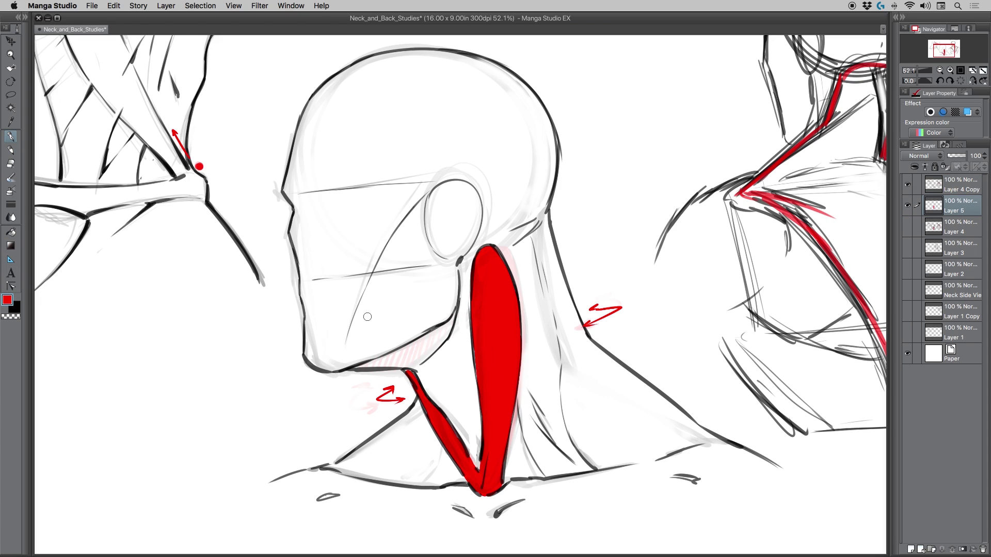
pyautogui.moveTo(356, 369); pyautogui.dragTo(454, 320)
# Step: On the Layer 4 Copy line art, ink short black strokes on both sides of the neck muscles' base
pyautogui.press('p')
pyautogui.hotkey('alt', ']')
pyautogui.press('x')
pyautogui.moveTo(443, 460); pyautogui.dragTo(420, 487)
pyautogui.moveTo(517, 439); pyautogui.dragTo(540, 464)
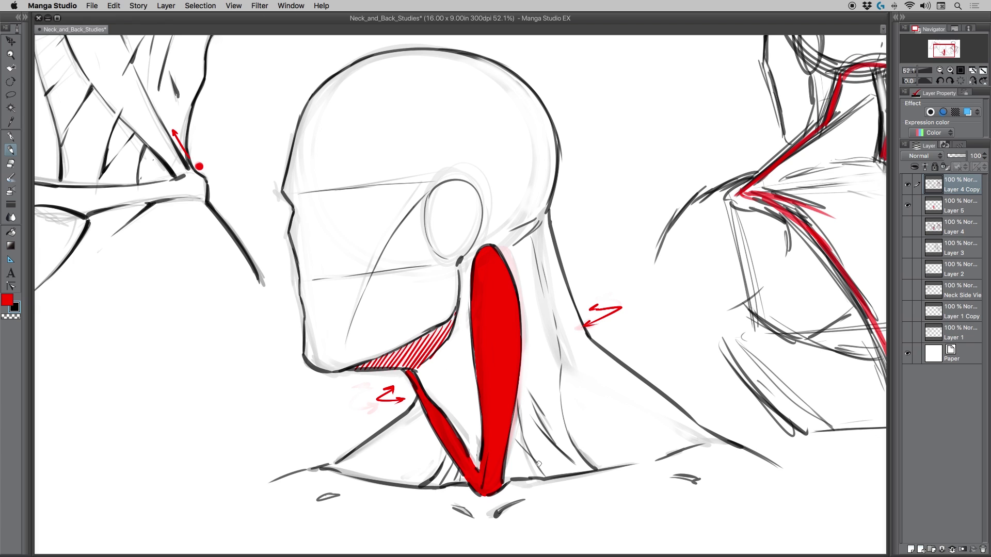
# Step: Ink short black strokes on the large side-view head's nape, beside the throat muscle and near the jaw and ear lobe
pyautogui.moveTo(543, 367); pyautogui.dragTo(561, 399)
pyautogui.moveTo(465, 388); pyautogui.dragTo(462, 410)
pyautogui.moveTo(480, 228); pyautogui.dragTo(457, 262)
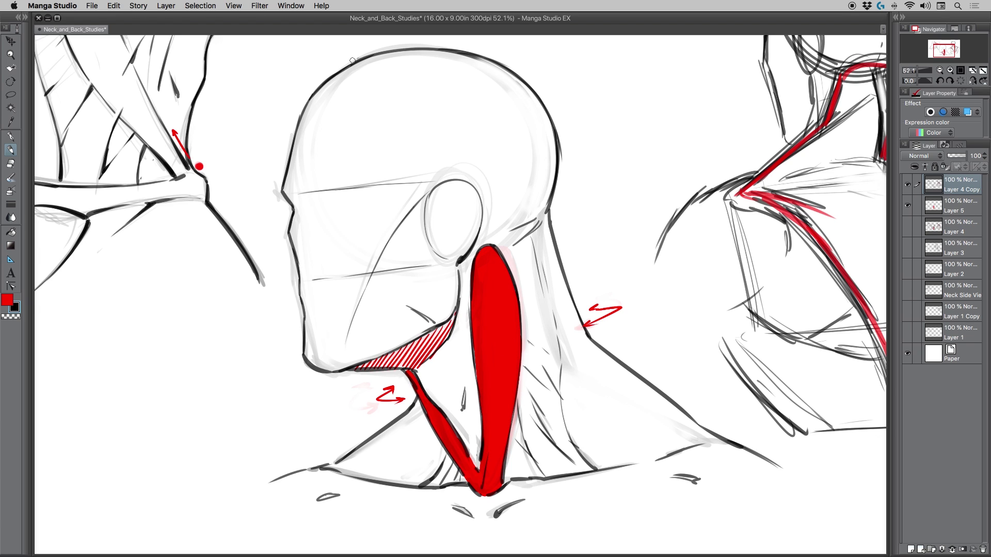
# Step: Fade the rough back-view sketch on Layer 4 Copy with the eraser so it serves as a pale guide
pyautogui.press('e')
pyautogui.moveTo(319, 384); pyautogui.dragTo(258, 384)
pyautogui.moveTo(684, 259); pyautogui.dragTo(733, 259)
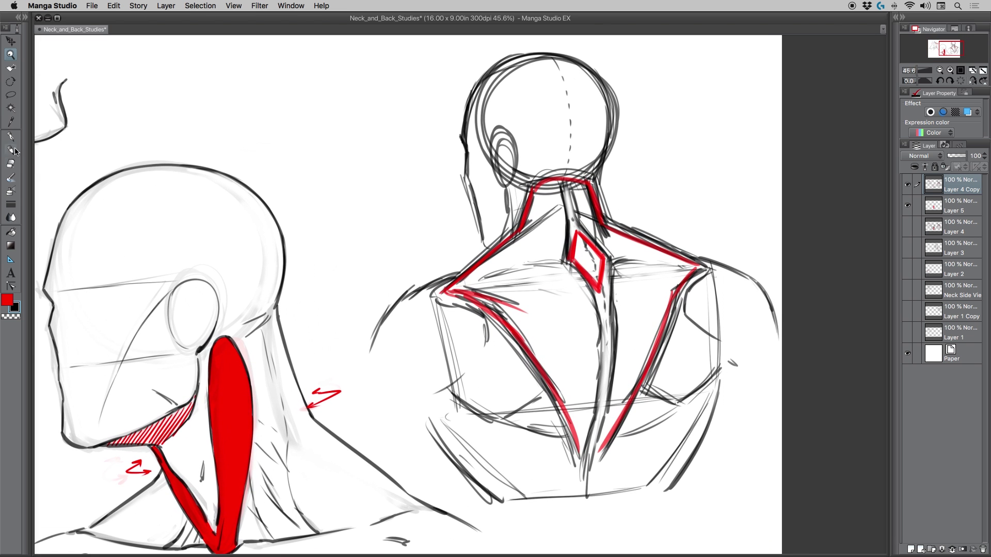
pyautogui.press('e')
pyautogui.moveTo(417, 255)
pyautogui.mouseDown()
pyautogui.moveTo(407, 356)
pyautogui.moveTo(495, 289)
pyautogui.moveTo(597, 320)
pyautogui.moveTo(642, 381)
pyautogui.moveTo(477, 222)
pyautogui.mouseUp()
# Step: Ink the back-view figure's forehead, face profile, jaw, ear and the side neck muscle below the ear
pyautogui.press('p')
pyautogui.moveTo(490, 67); pyautogui.dragTo(461, 146)
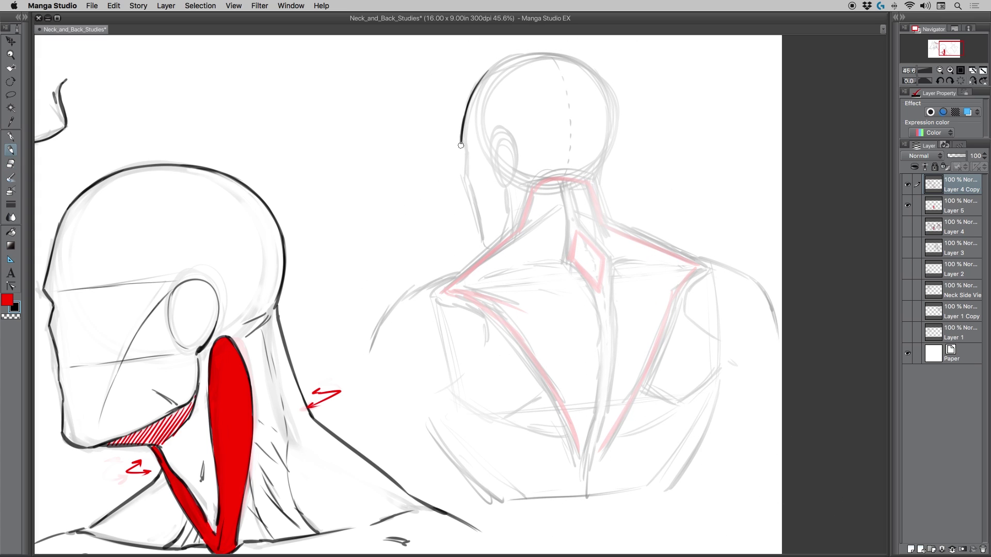
pyautogui.moveTo(474, 205); pyautogui.dragTo(489, 246)
pyautogui.moveTo(492, 150)
pyautogui.mouseDown()
pyautogui.moveTo(515, 169)
pyautogui.moveTo(504, 185)
pyautogui.mouseUp()
pyautogui.moveTo(506, 190)
pyautogui.mouseDown()
pyautogui.moveTo(495, 243)
pyautogui.moveTo(511, 232)
pyautogui.mouseUp()
pyautogui.moveTo(526, 199); pyautogui.dragTo(513, 178)
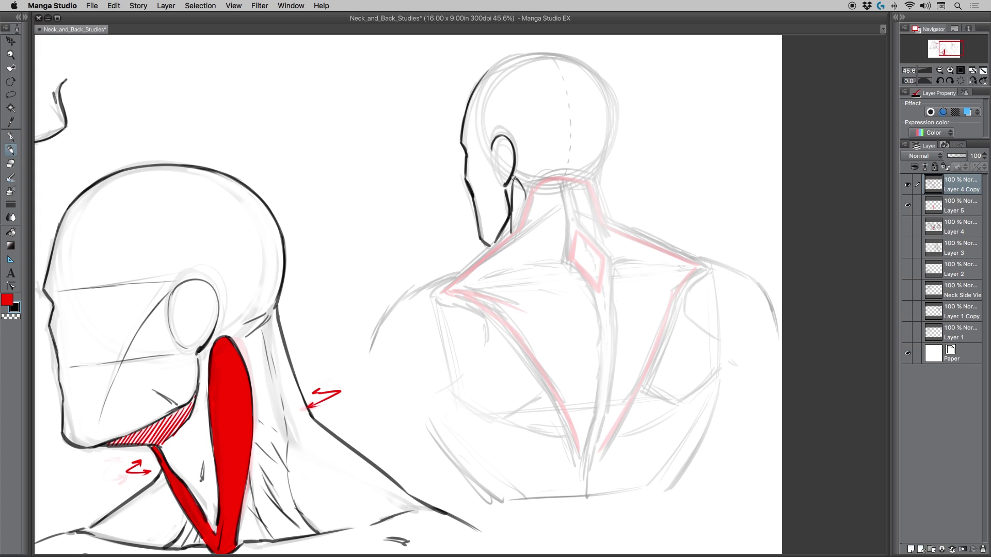
# Step: Ink the back-view skull outline and both neck-to-shoulder slopes, redrawing the slope on the face side
pyautogui.moveTo(517, 57)
pyautogui.mouseDown()
pyautogui.moveTo(611, 109)
pyautogui.moveTo(596, 173)
pyautogui.moveTo(695, 258)
pyautogui.mouseUp()
pyautogui.moveTo(531, 180); pyautogui.dragTo(520, 229)
pyautogui.moveTo(520, 229); pyautogui.dragTo(446, 287)
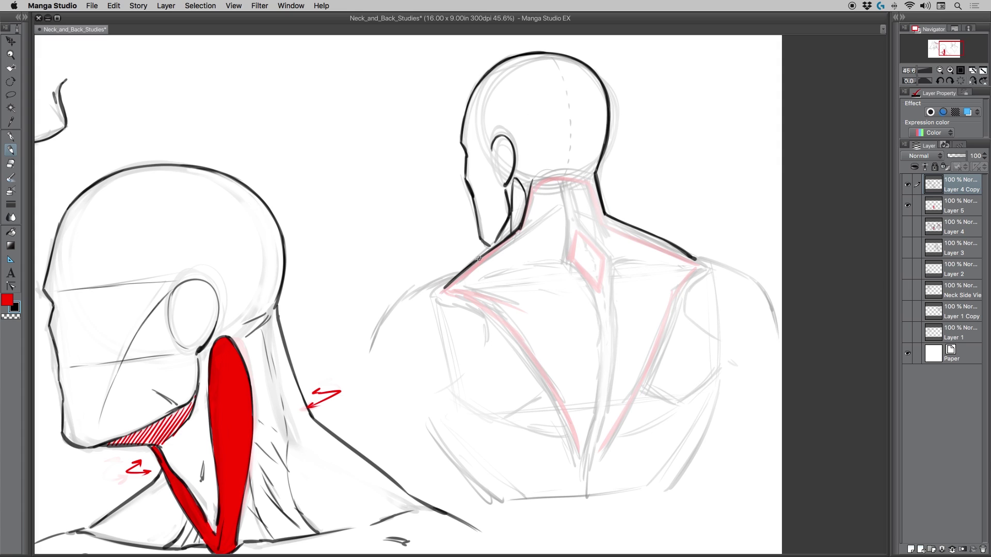
pyautogui.press('super+z')
pyautogui.press('super+z')
pyautogui.moveTo(489, 252); pyautogui.dragTo(442, 289)
# Step: Ink the trapezius's rounded tops, its inner edges along the spine and its lower edges tapering to the mid-back
pyautogui.moveTo(534, 183)
pyautogui.mouseDown()
pyautogui.moveTo(551, 171)
pyautogui.moveTo(597, 363)
pyautogui.mouseUp()
pyautogui.moveTo(568, 177); pyautogui.dragTo(609, 322)
pyautogui.moveTo(450, 296)
pyautogui.mouseDown()
pyautogui.moveTo(540, 369)
pyautogui.moveTo(571, 436)
pyautogui.mouseUp()
pyautogui.moveTo(600, 376); pyautogui.dragTo(592, 436)
pyautogui.moveTo(607, 381); pyautogui.dragTo(598, 428)
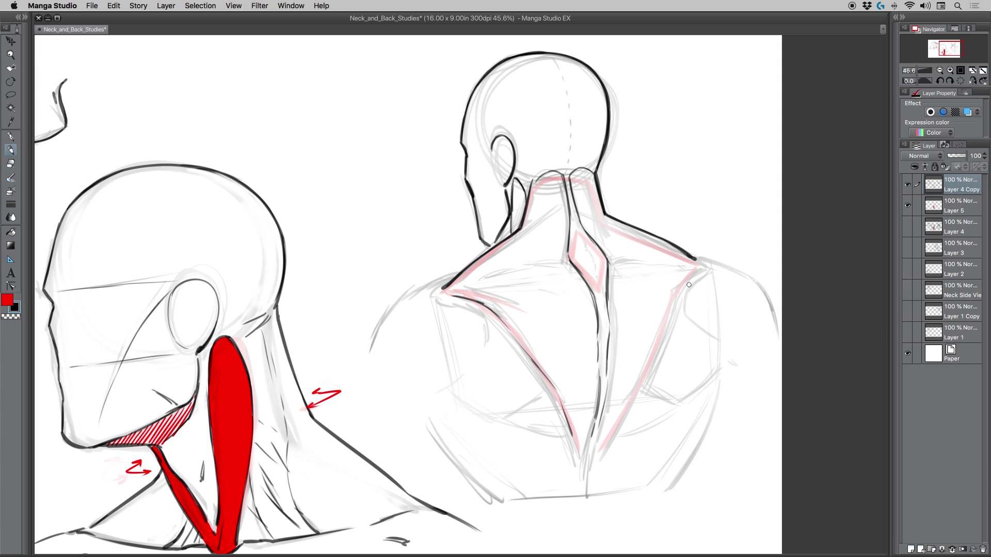
pyautogui.moveTo(700, 274); pyautogui.dragTo(602, 458)
pyautogui.moveTo(590, 444); pyautogui.dragTo(589, 452)
# Step: Ink the back view's outer shoulders, shoulder blade contours, torso sides and the spine line below the trapezius
pyautogui.moveTo(691, 256); pyautogui.dragTo(778, 335)
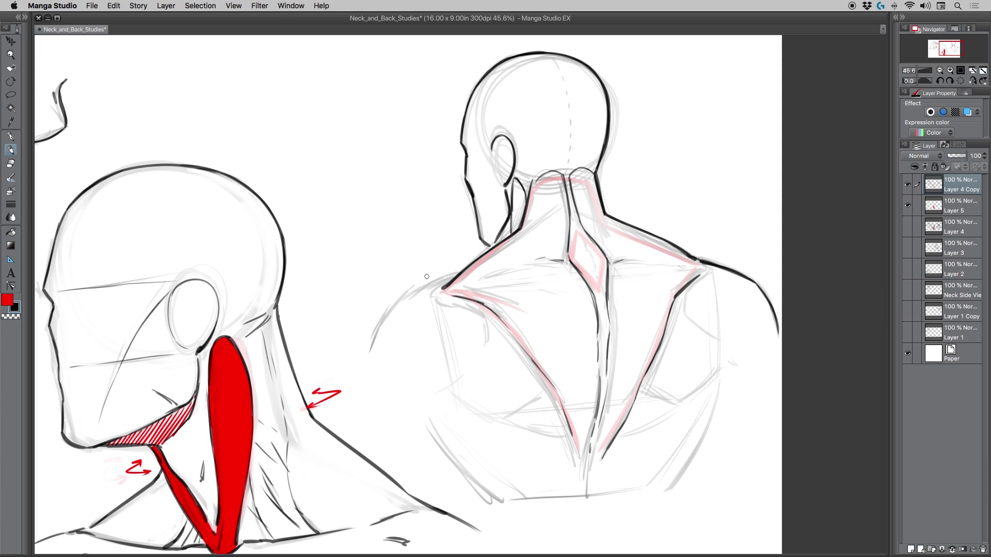
pyautogui.moveTo(456, 279); pyautogui.dragTo(361, 358)
pyautogui.moveTo(433, 291); pyautogui.dragTo(490, 361)
pyautogui.moveTo(444, 406); pyautogui.dragTo(480, 424)
pyautogui.moveTo(495, 425); pyautogui.dragTo(544, 395)
pyautogui.moveTo(641, 392); pyautogui.dragTo(686, 417)
pyautogui.moveTo(730, 376)
pyautogui.mouseDown()
pyautogui.moveTo(693, 413)
pyautogui.moveTo(669, 495)
pyautogui.mouseUp()
pyautogui.moveTo(429, 433); pyautogui.dragTo(481, 493)
pyautogui.moveTo(589, 459); pyautogui.dragTo(588, 494)
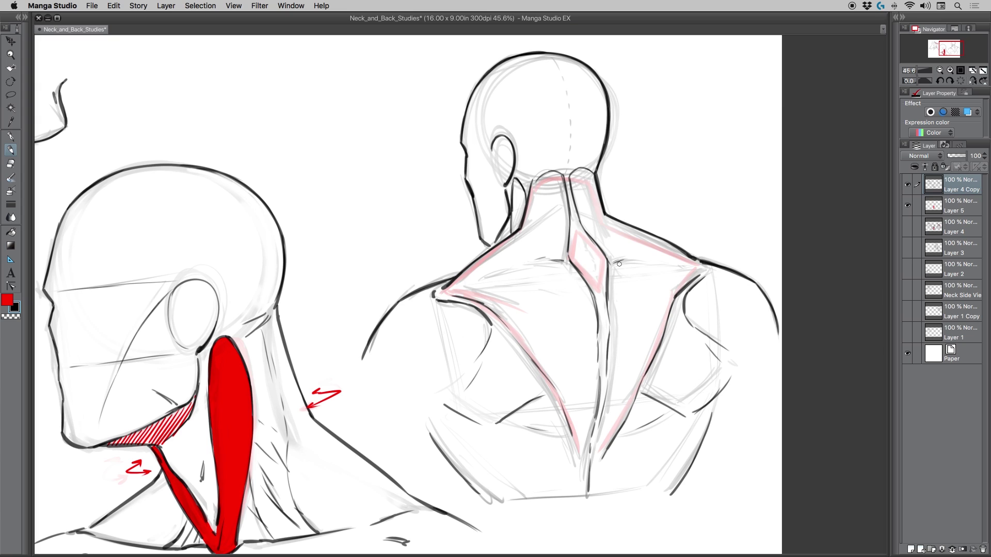
# Step: Outline the diamond at the base of the neck in red and add short cross ticks along the spine above it
pyautogui.press('x')
pyautogui.moveTo(577, 229)
pyautogui.mouseDown()
pyautogui.moveTo(572, 253)
pyautogui.moveTo(603, 257)
pyautogui.mouseUp()
pyautogui.press('p')
pyautogui.moveTo(602, 257); pyautogui.dragTo(599, 287)
pyautogui.moveTo(572, 257); pyautogui.dragTo(597, 287)
pyautogui.moveTo(577, 229); pyautogui.dragTo(572, 255)
pyautogui.moveTo(573, 221); pyautogui.dragTo(579, 221)
pyautogui.moveTo(571, 209); pyautogui.dragTo(575, 210)
# Step: On Layer 5, fill both trapezius halves and the side neck muscle solid red with an enlarged brush, and hatch under the jaw
pyautogui.hotkey('alt', '[')
pyautogui.press(']')
pyautogui.press(']')
pyautogui.press(']')
pyautogui.moveTo(567, 195)
pyautogui.mouseDown()
pyautogui.moveTo(590, 180)
pyautogui.moveTo(628, 399)
pyautogui.moveTo(669, 299)
pyautogui.moveTo(625, 420)
pyautogui.moveTo(595, 466)
pyautogui.mouseUp()
pyautogui.moveTo(607, 238)
pyautogui.mouseDown()
pyautogui.moveTo(597, 204)
pyautogui.moveTo(691, 273)
pyautogui.moveTo(687, 289)
pyautogui.mouseUp()
pyautogui.moveTo(529, 238)
pyautogui.mouseDown()
pyautogui.moveTo(558, 175)
pyautogui.moveTo(517, 258)
pyautogui.moveTo(562, 258)
pyautogui.moveTo(521, 382)
pyautogui.moveTo(495, 309)
pyautogui.moveTo(591, 423)
pyautogui.moveTo(588, 459)
pyautogui.mouseUp()
pyautogui.moveTo(476, 269); pyautogui.dragTo(586, 468)
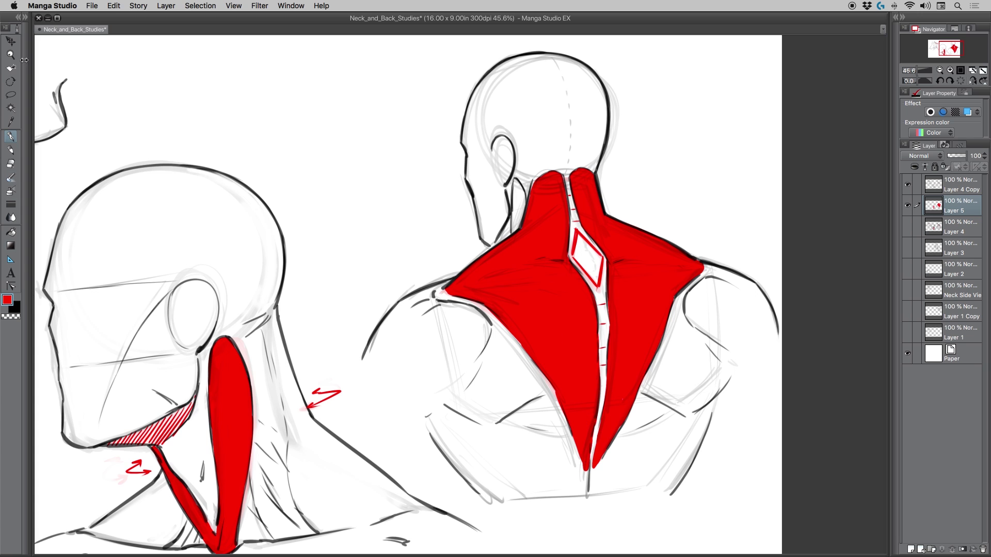
pyautogui.moveTo(517, 182); pyautogui.dragTo(518, 230)
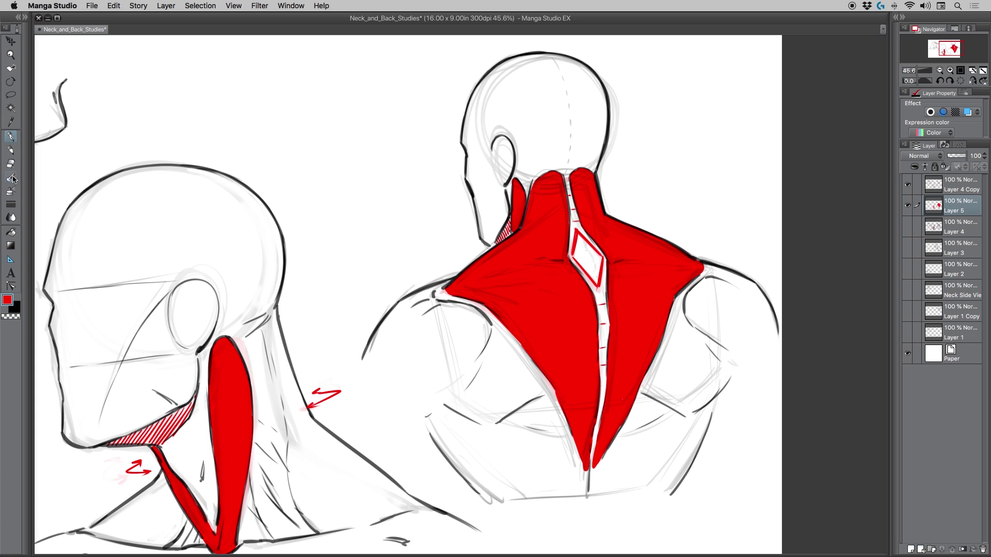
# Step: On Layer 4 Copy, ink the dashed centre line down the back of the head in black
pyautogui.press('x')
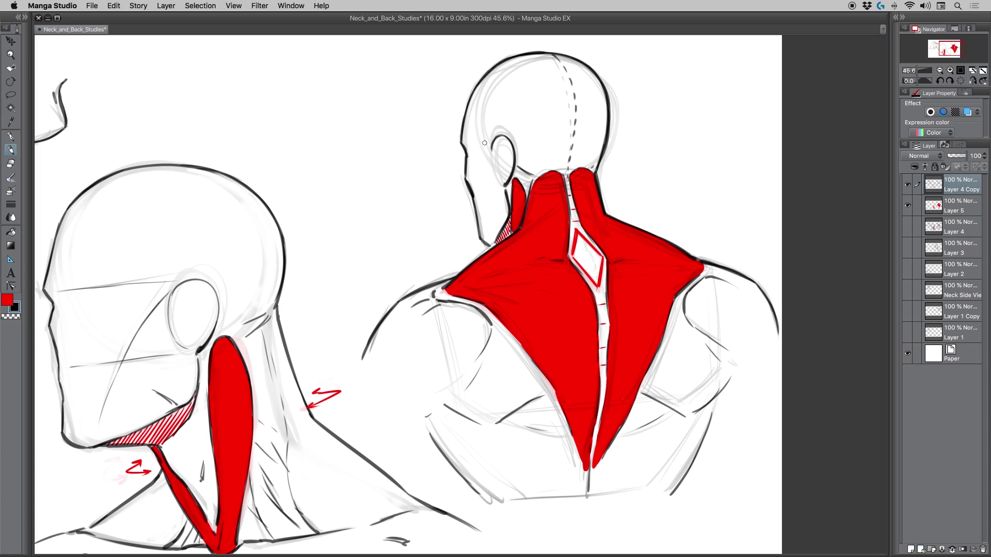